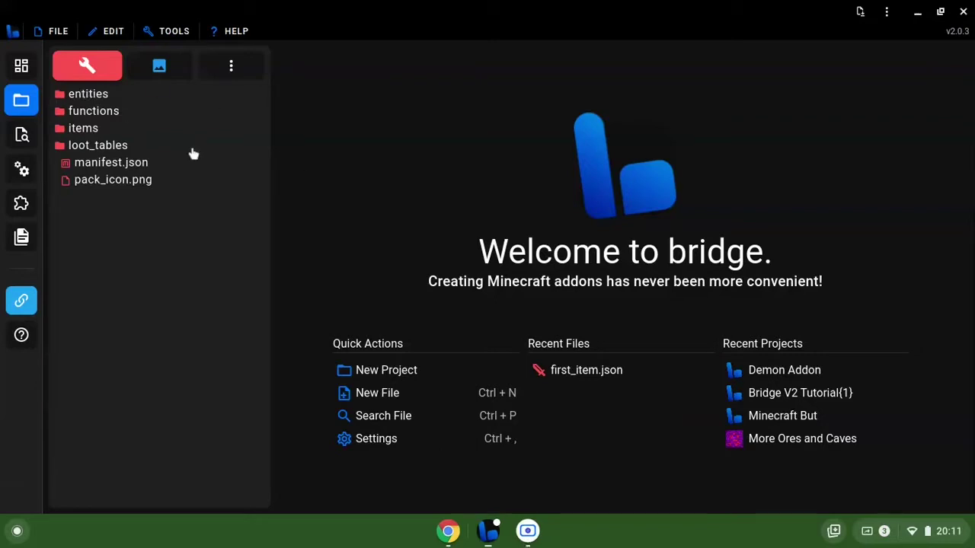
Step: Open first_item.json from the items folder and expand its minecraft:item, description and components entries
left_click(83, 130)
left_click(126, 149)
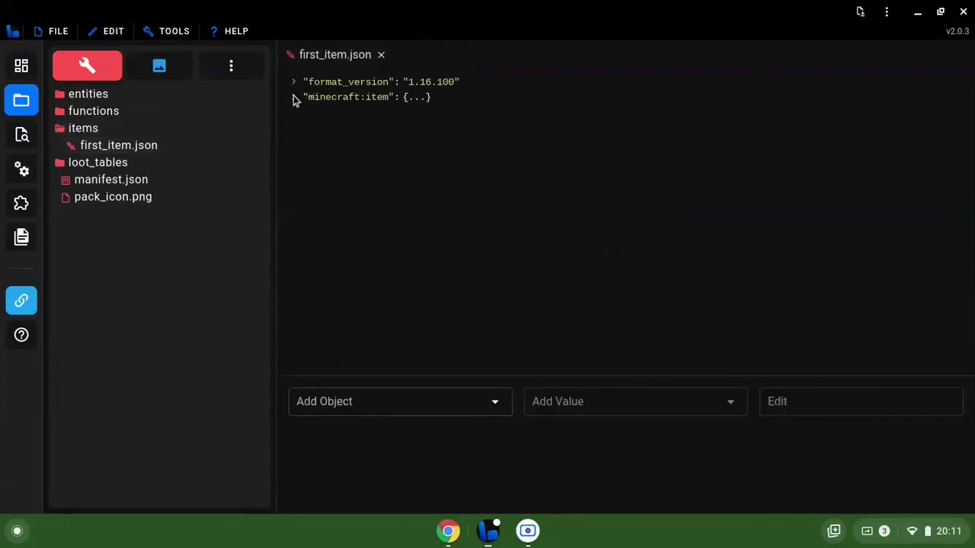
left_click(293, 97)
left_click(305, 112)
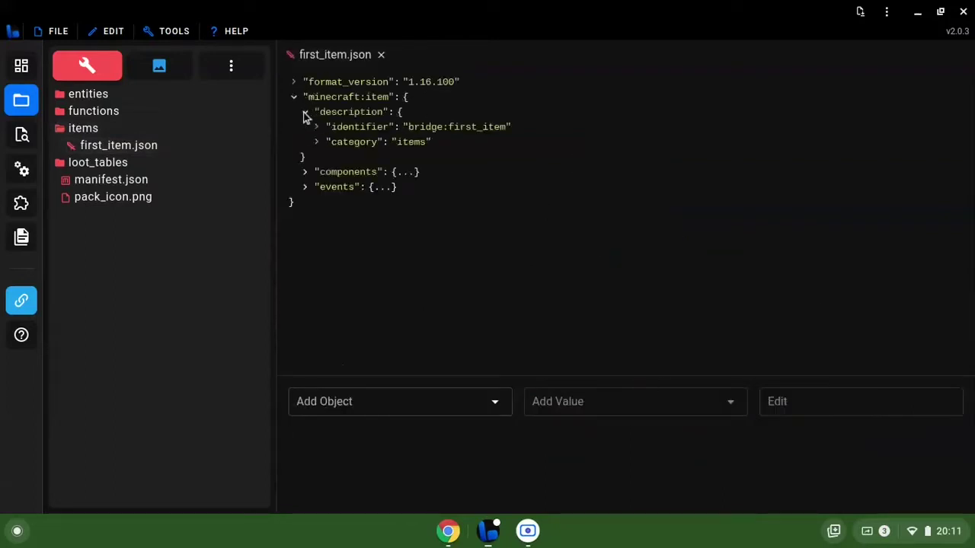
left_click(342, 112)
left_click(399, 396)
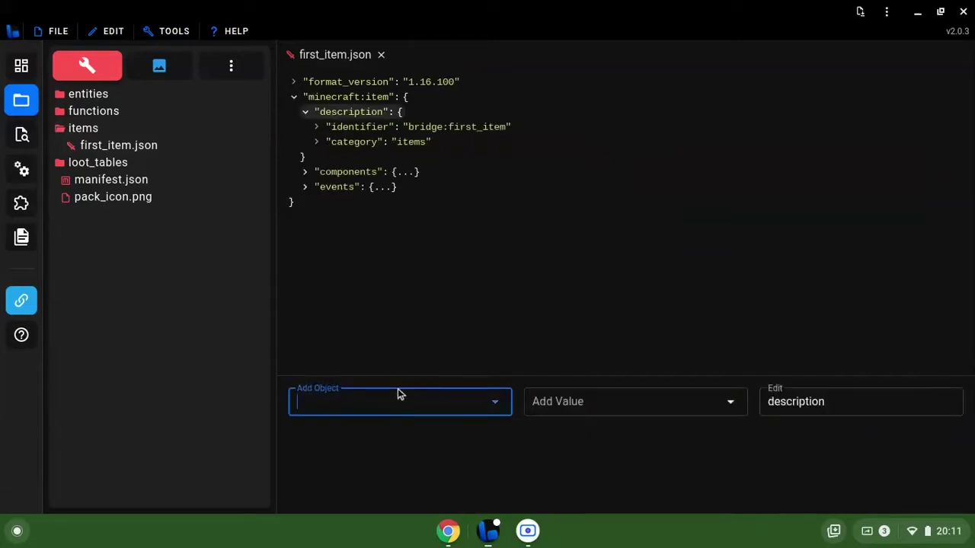
left_click(418, 402)
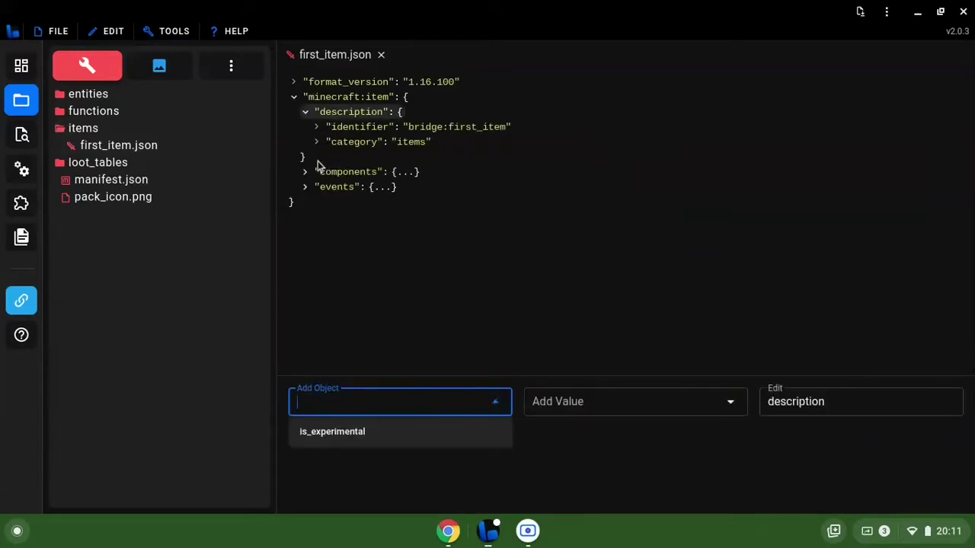
left_click(313, 174)
left_click(308, 177)
left_click(303, 176)
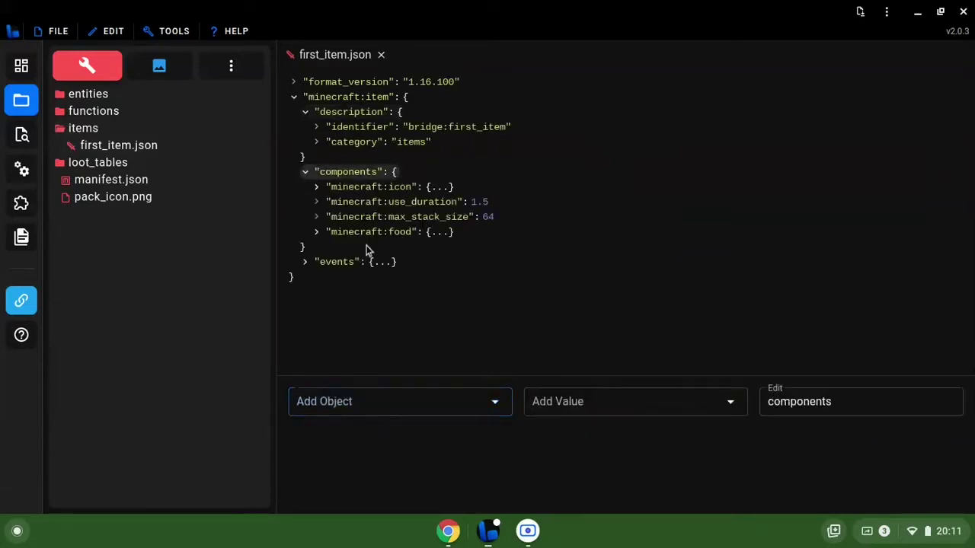
Step: Add render_offsets > main_hand > first_person to the components, then delete render_offsets again
left_click(414, 401)
left_click(413, 404)
scroll(427, 444, "down", 5)
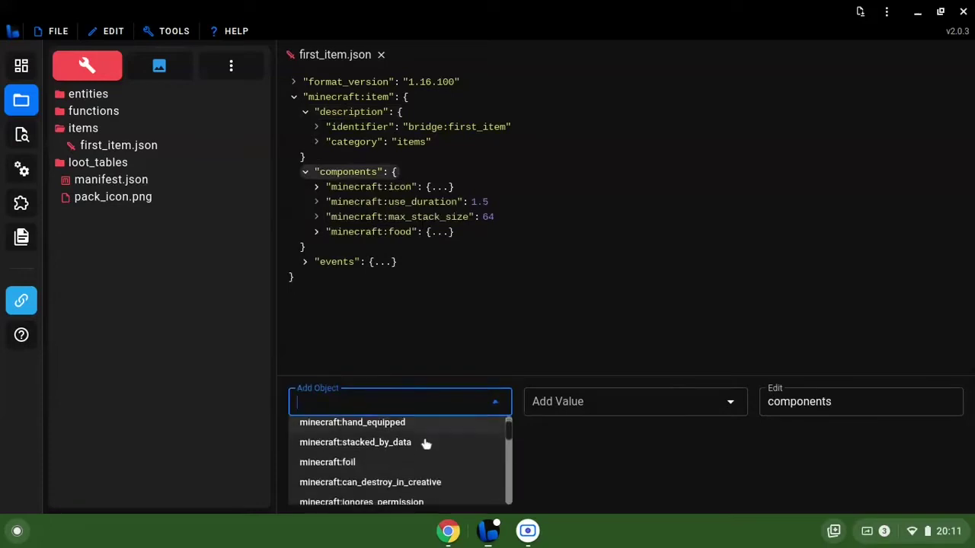
scroll(426, 442, "up", 2)
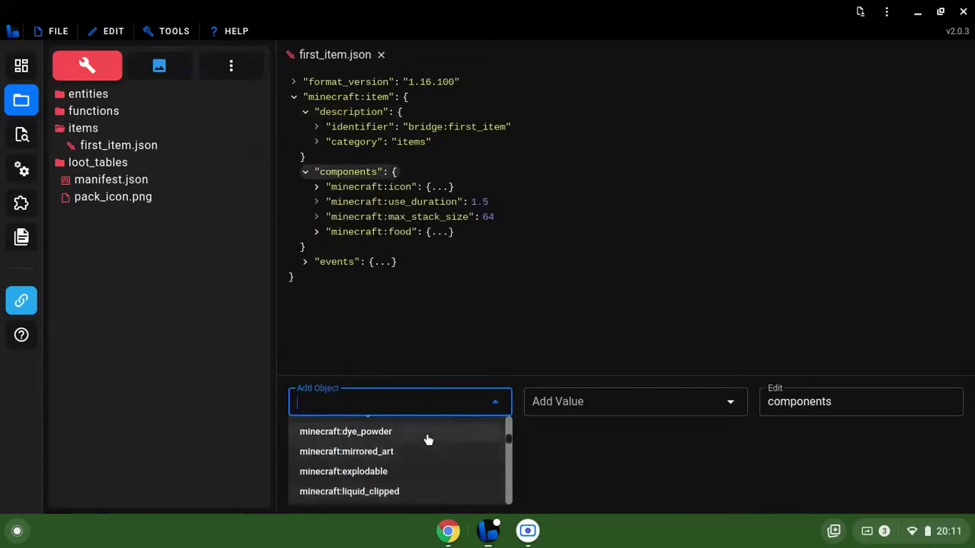
type("minecraft")
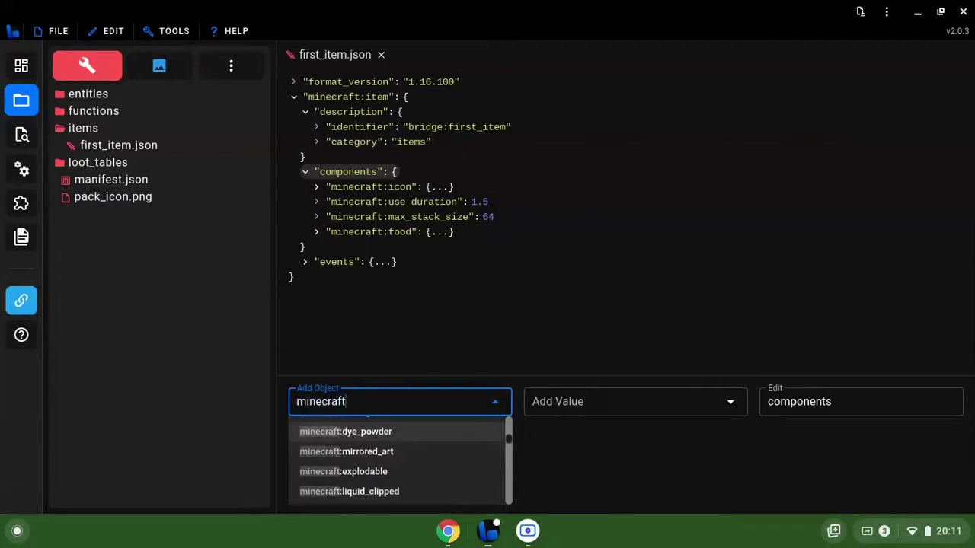
type(":ren")
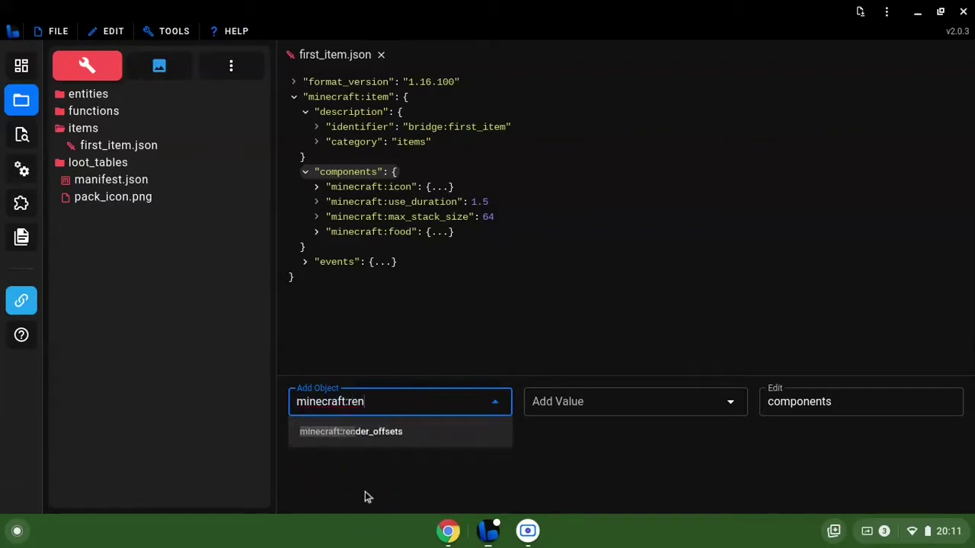
left_click(380, 433)
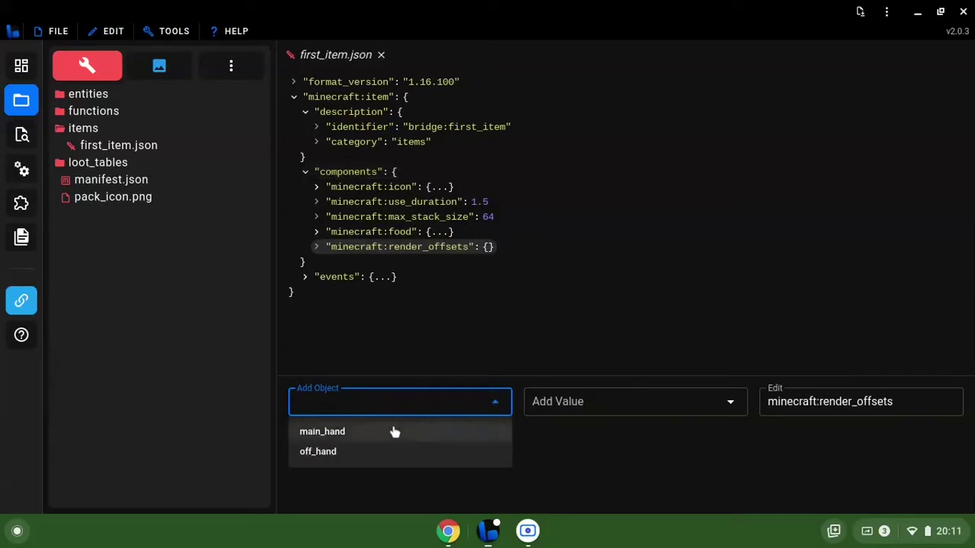
left_click(395, 431)
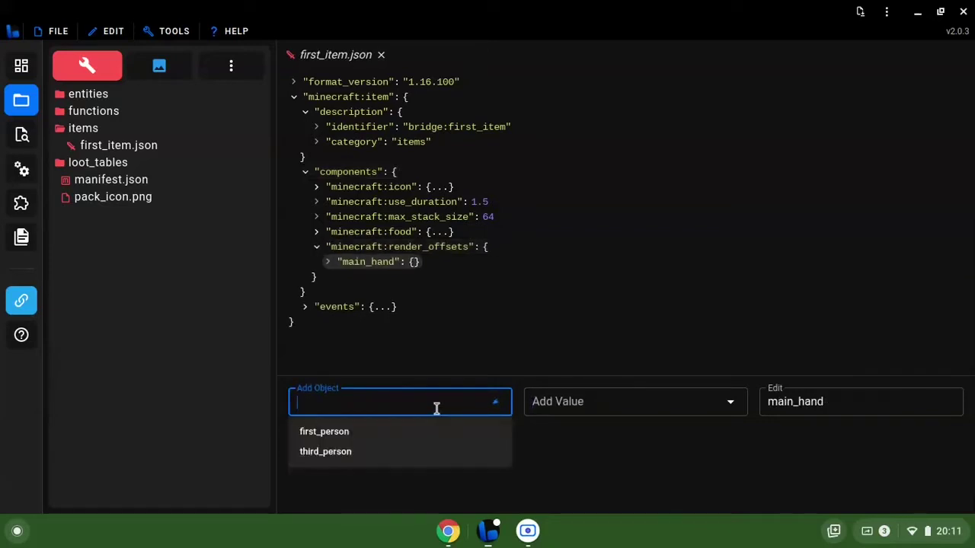
left_click(401, 432)
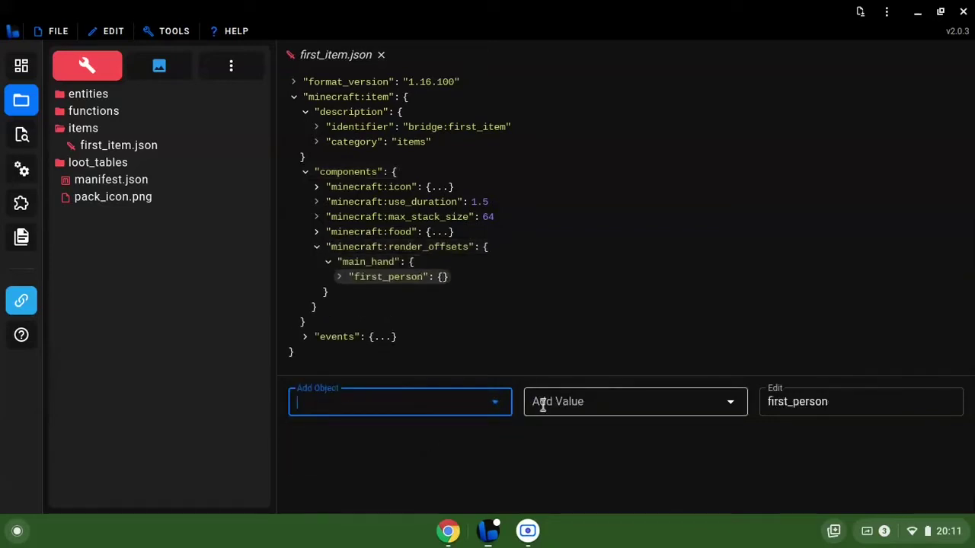
left_click(427, 410)
left_click(383, 245)
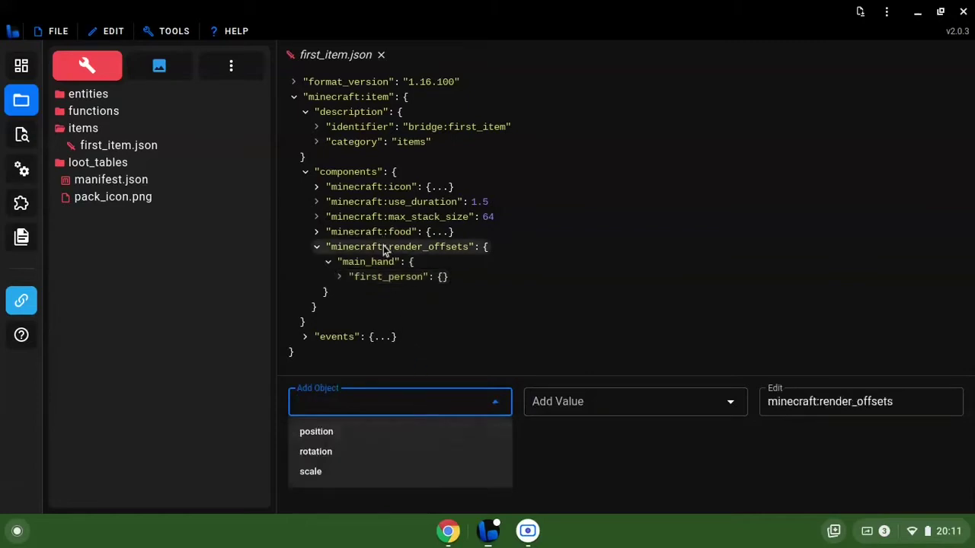
right_click(383, 247)
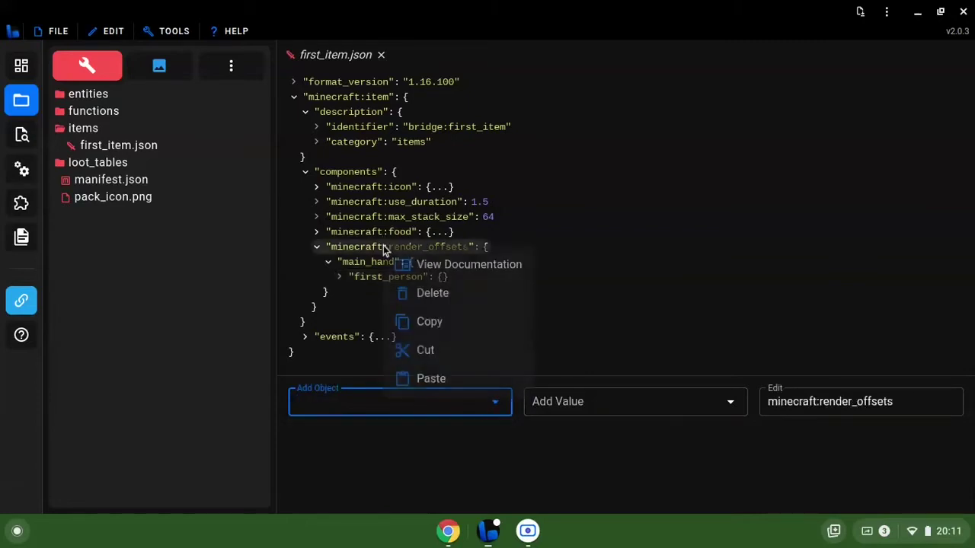
left_click(437, 303)
Step: Add minecraft:use_animation to first_item's components with its value set to eat
left_click(358, 180)
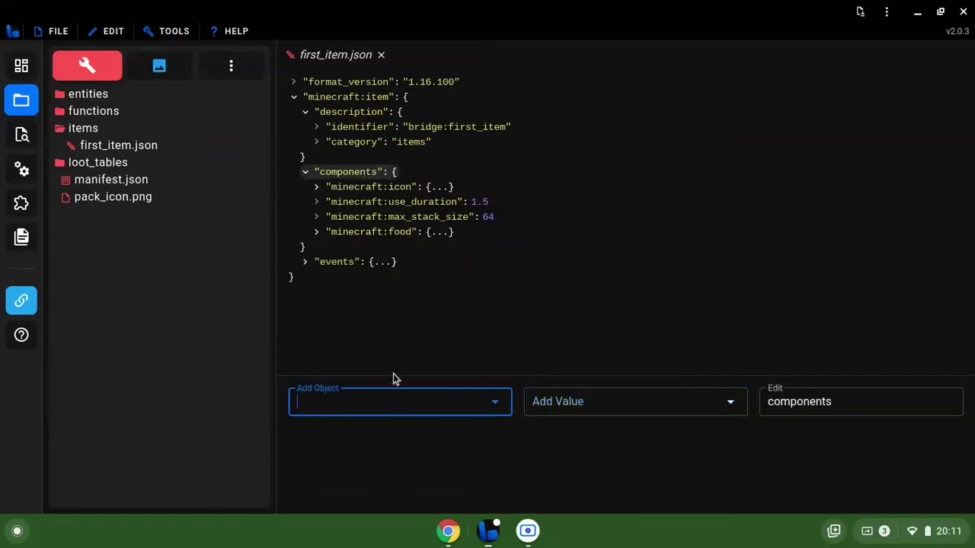
type("minecraft:")
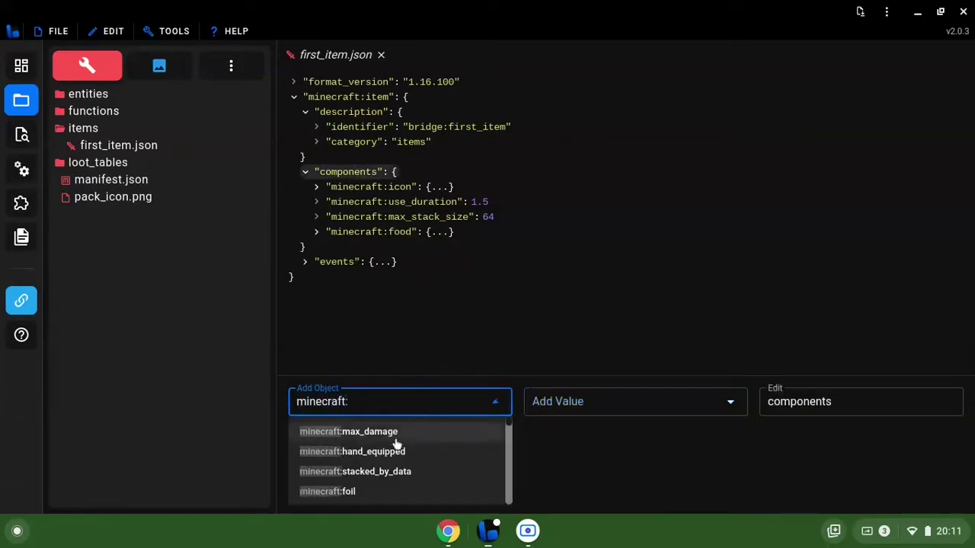
scroll(401, 449, "down", 2)
scroll(402, 448, "down", 3)
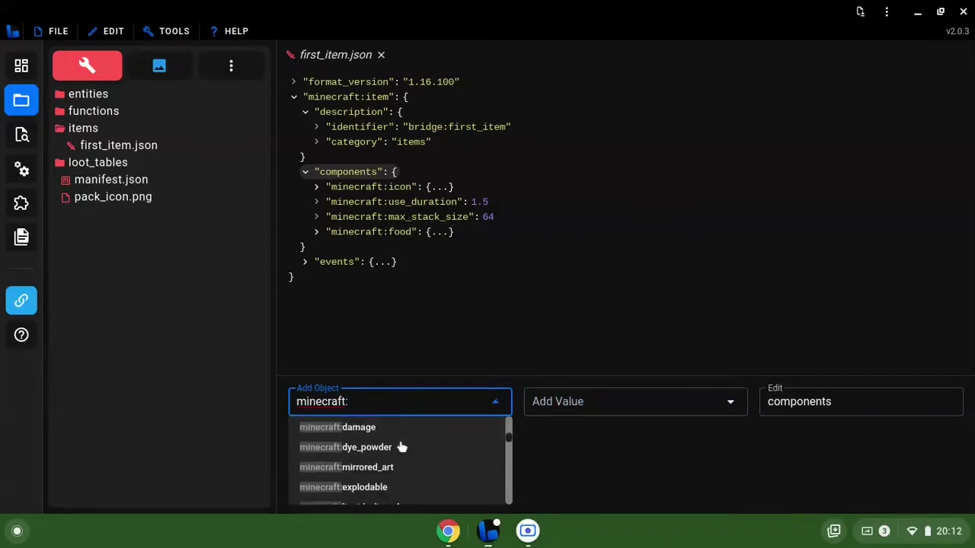
scroll(401, 447, "down", 4)
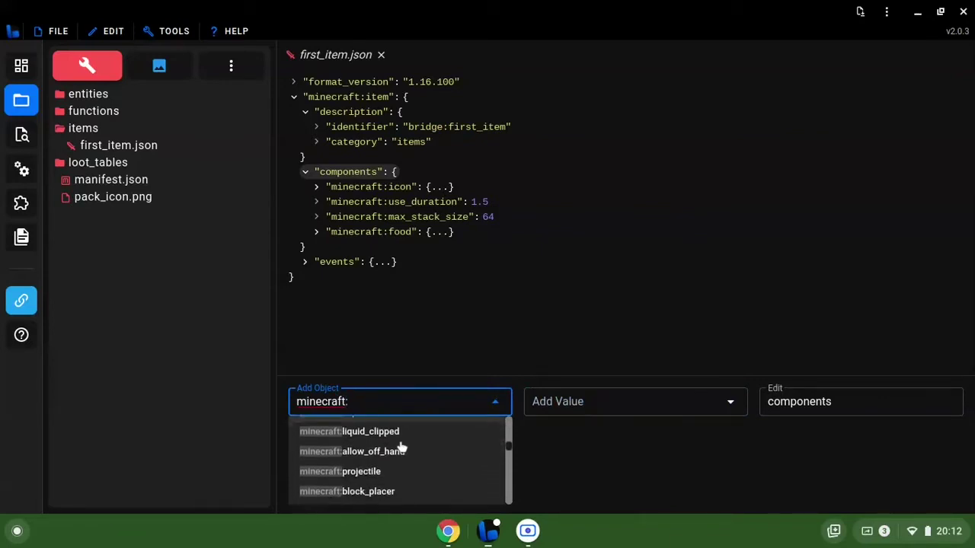
scroll(401, 448, "down", 3)
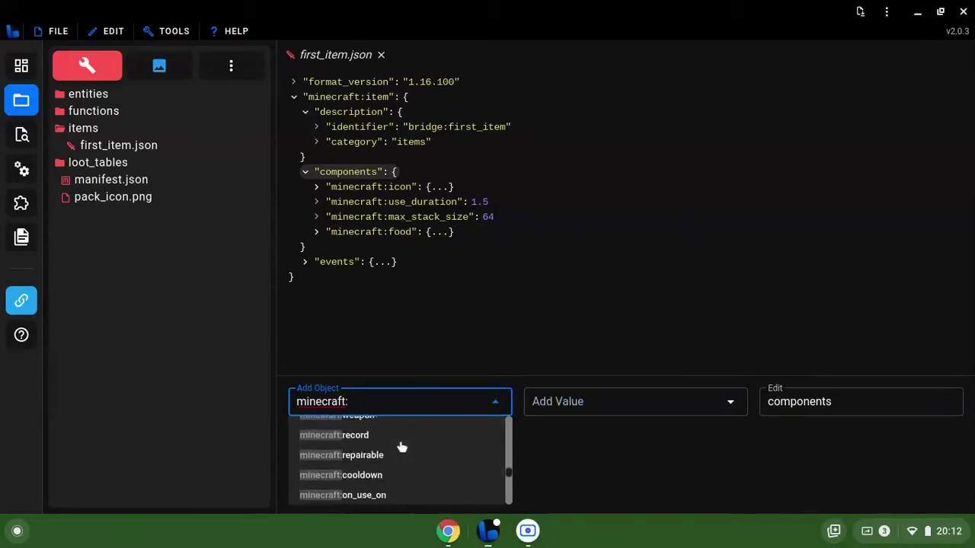
scroll(401, 447, "down", 5)
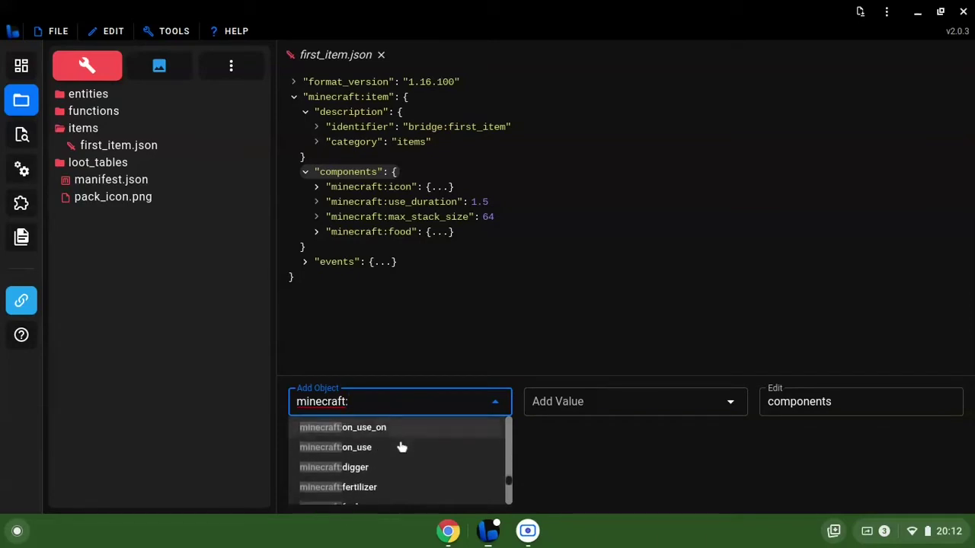
scroll(401, 448, "down", 4)
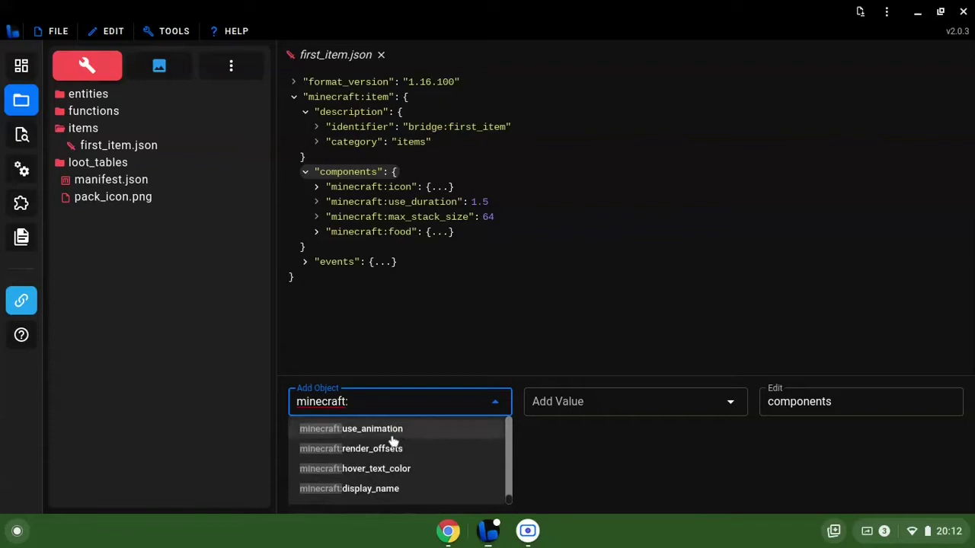
left_click(408, 431)
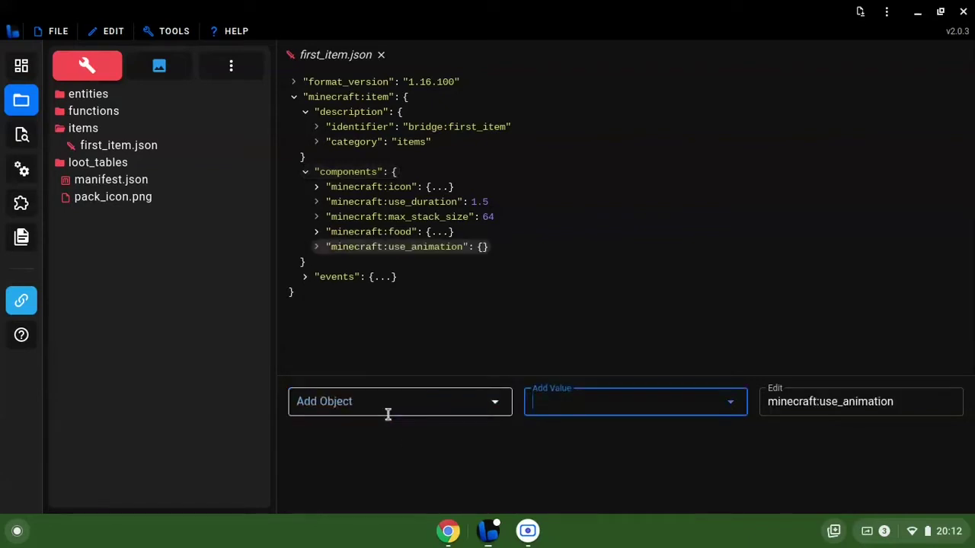
left_click(594, 408)
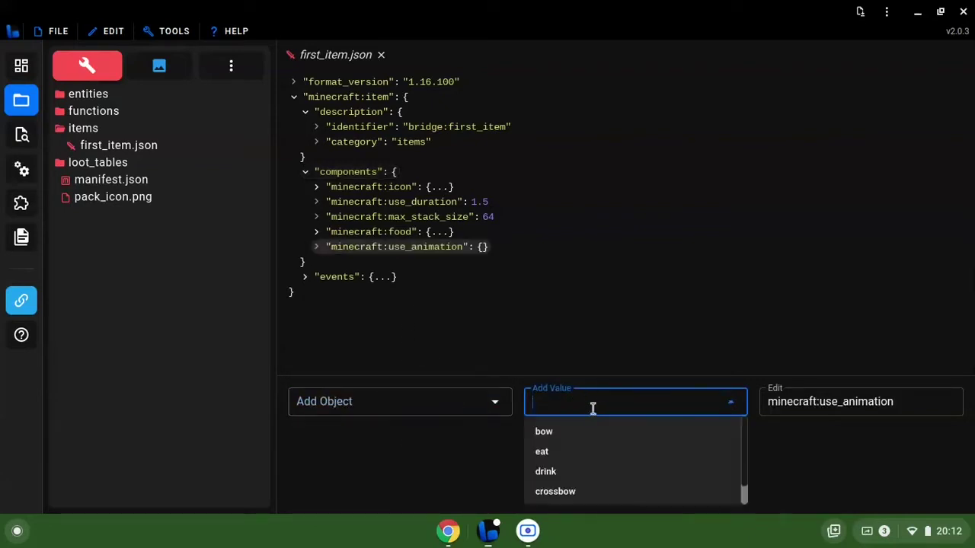
scroll(567, 455, "down", 1)
scroll(567, 455, "up", 1)
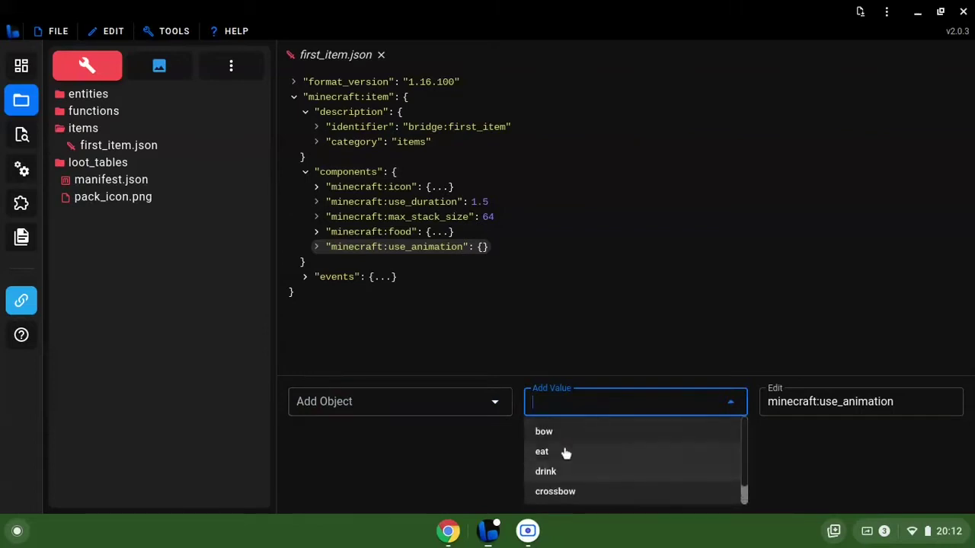
left_click(569, 453)
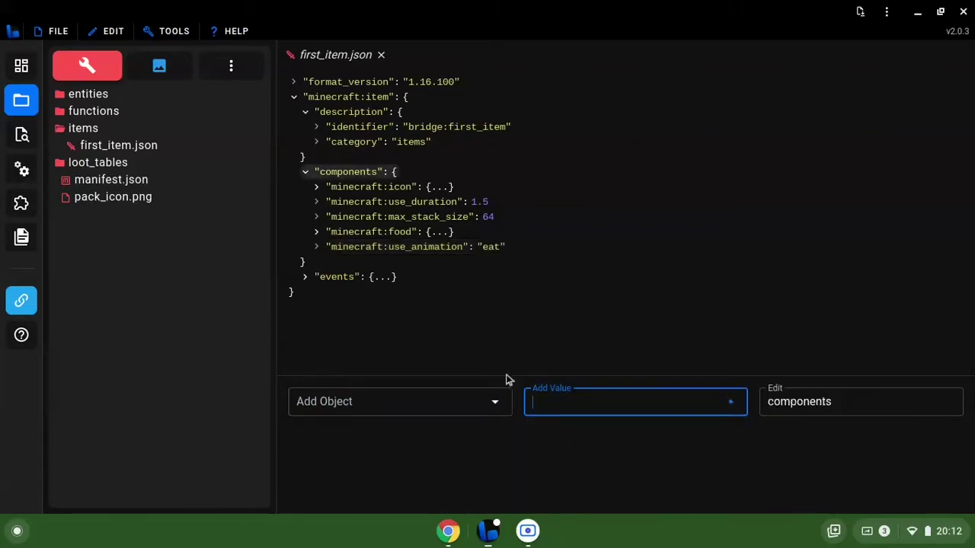
Step: Add minecraft:creative_category to the components, undoing its first parent edit back to an empty object
left_click(405, 406)
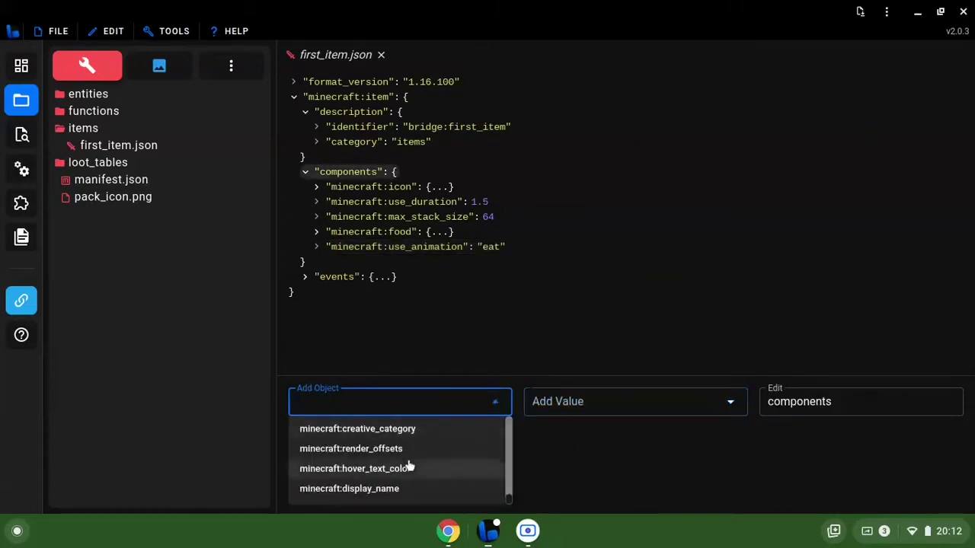
scroll(411, 475, "up", 2)
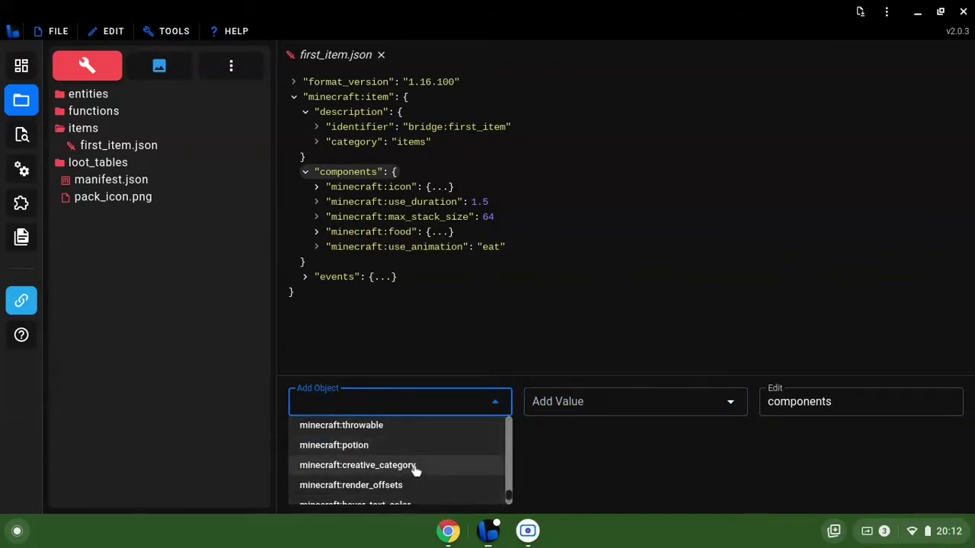
left_click(407, 468)
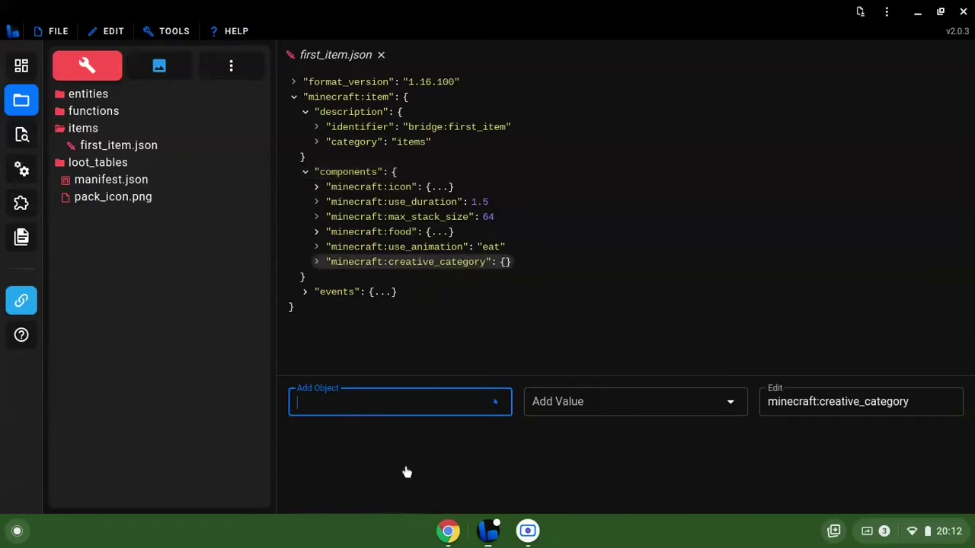
left_click(399, 405)
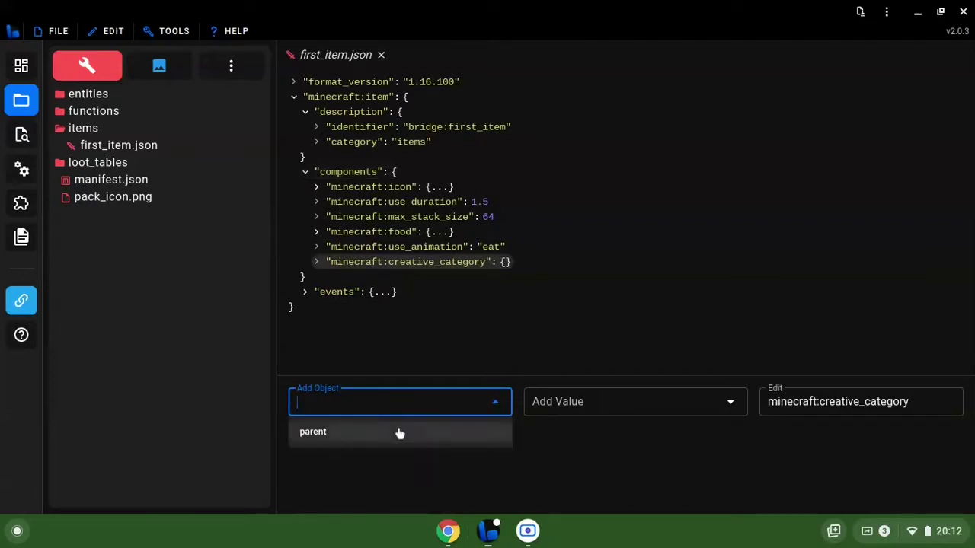
left_click(399, 431)
left_click(560, 403)
type("par")
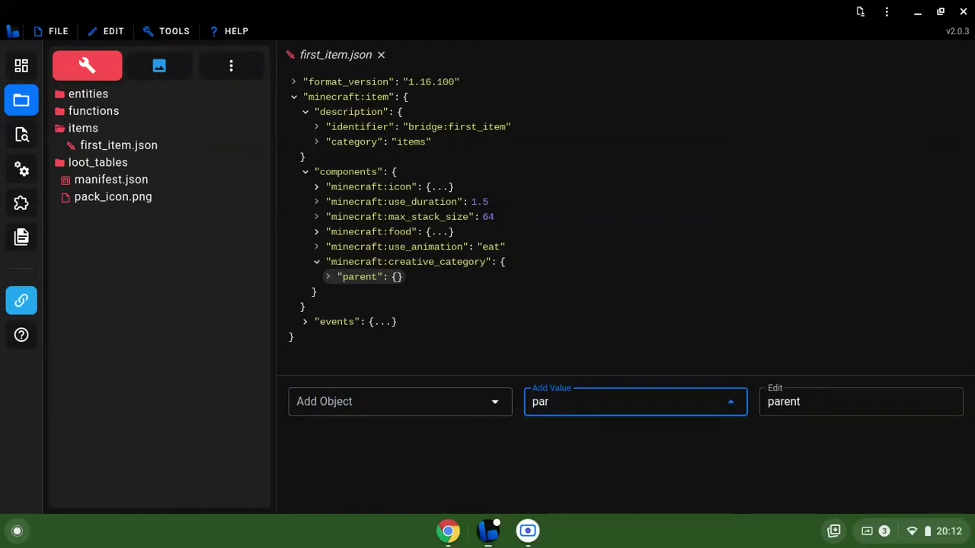
key("ctrl+z")
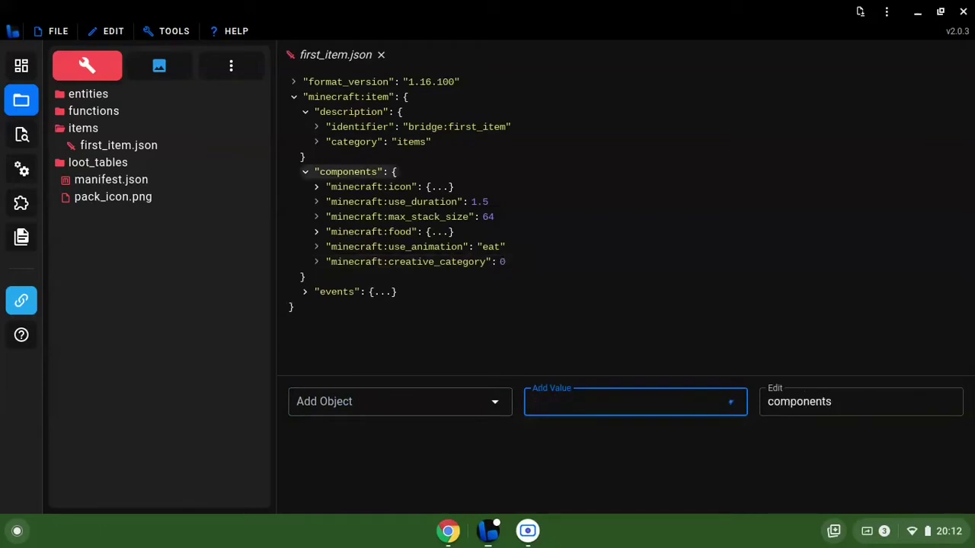
key("shift+Tab")
key("ctrl+z")
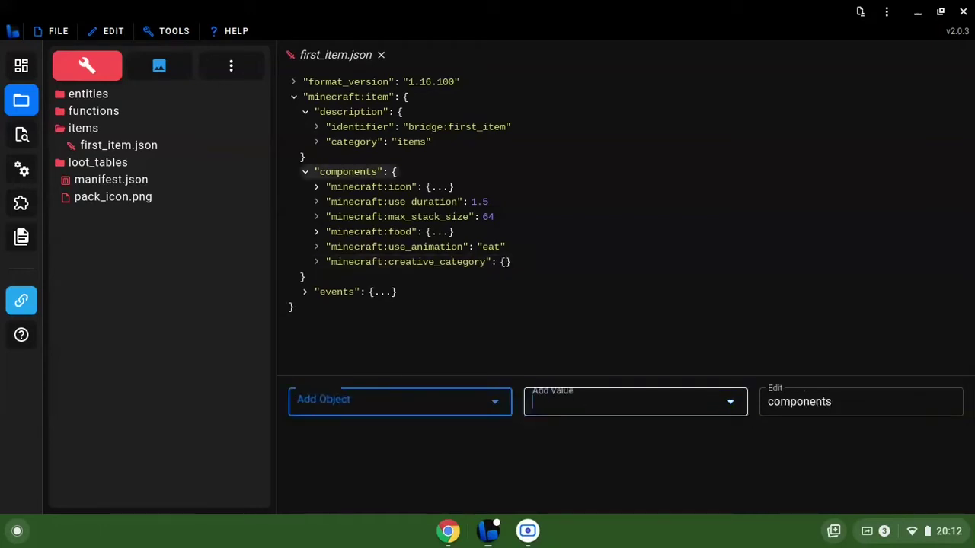
Step: Add a parent key under creative_category
left_click(469, 261)
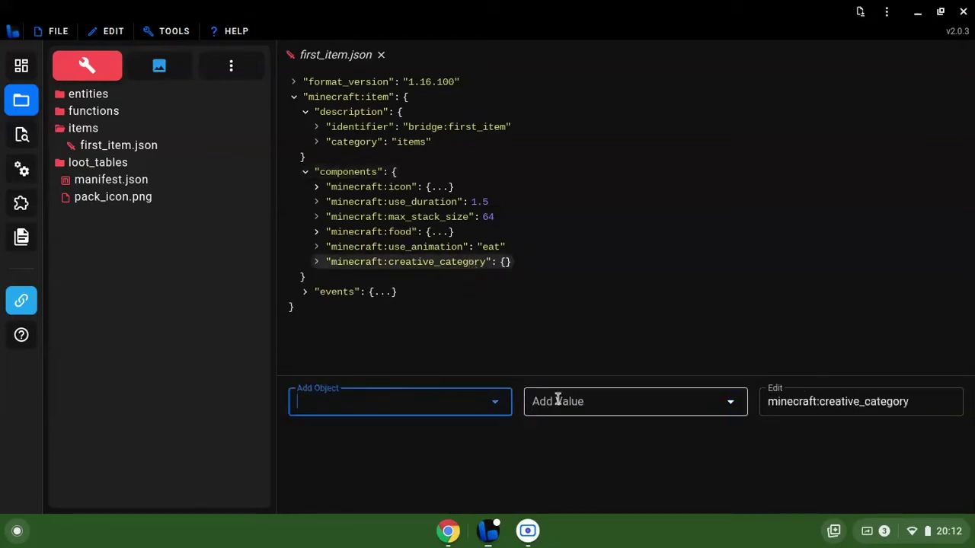
left_click(442, 394)
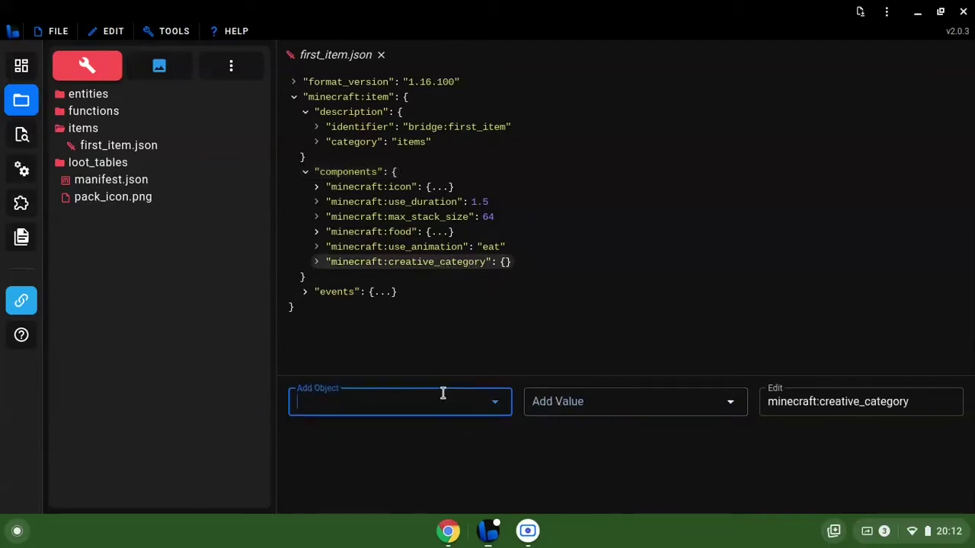
left_click(488, 429)
left_click(567, 408)
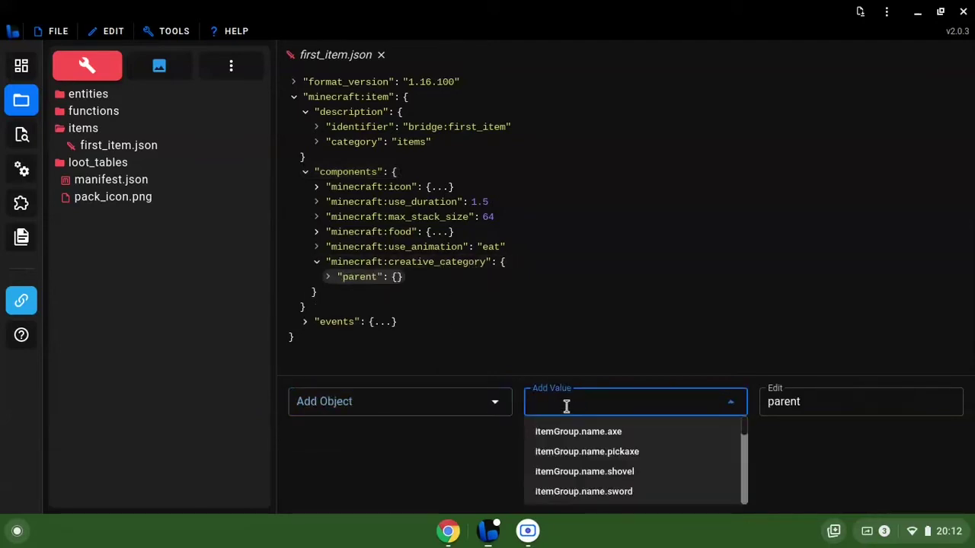
Step: Set the parent value to itemGroup.name.nature from the suggestions
type("item")
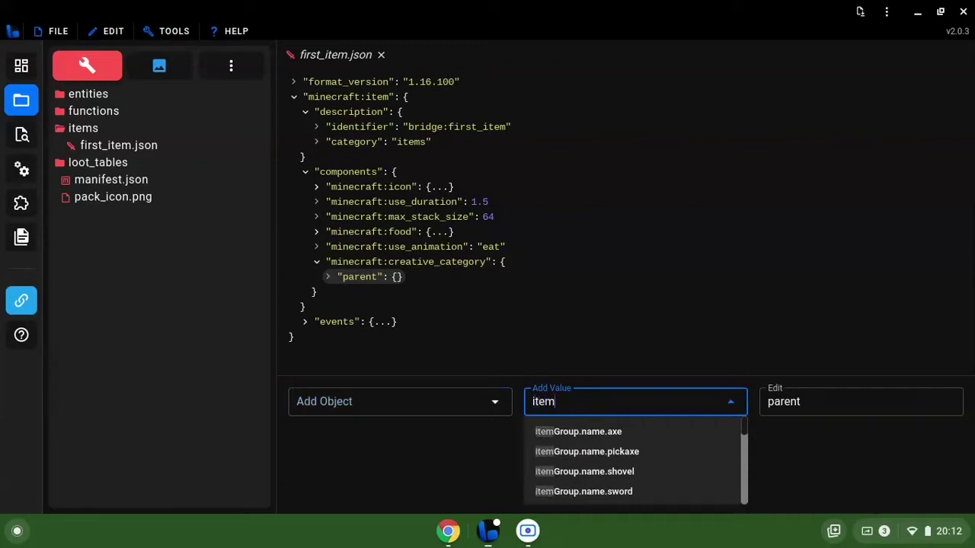
type("group")
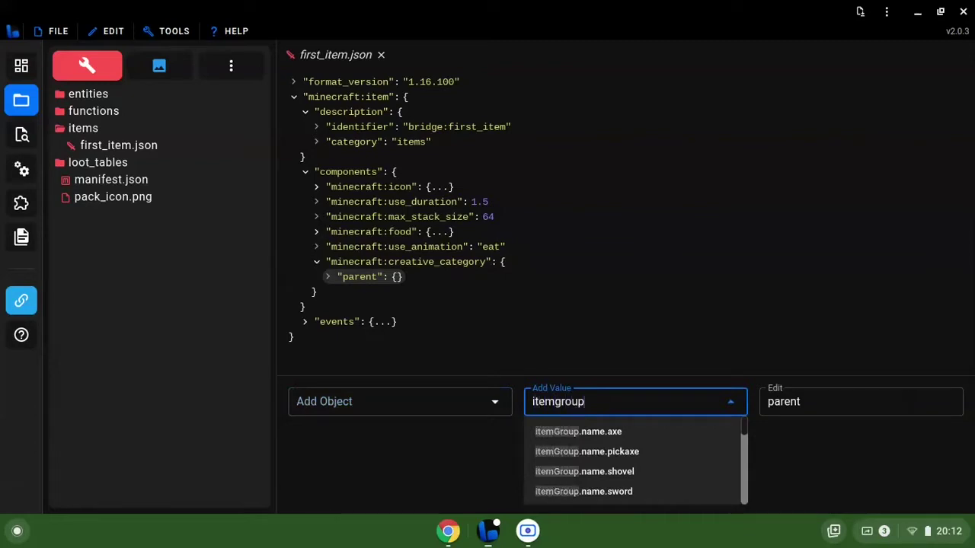
type(".name.")
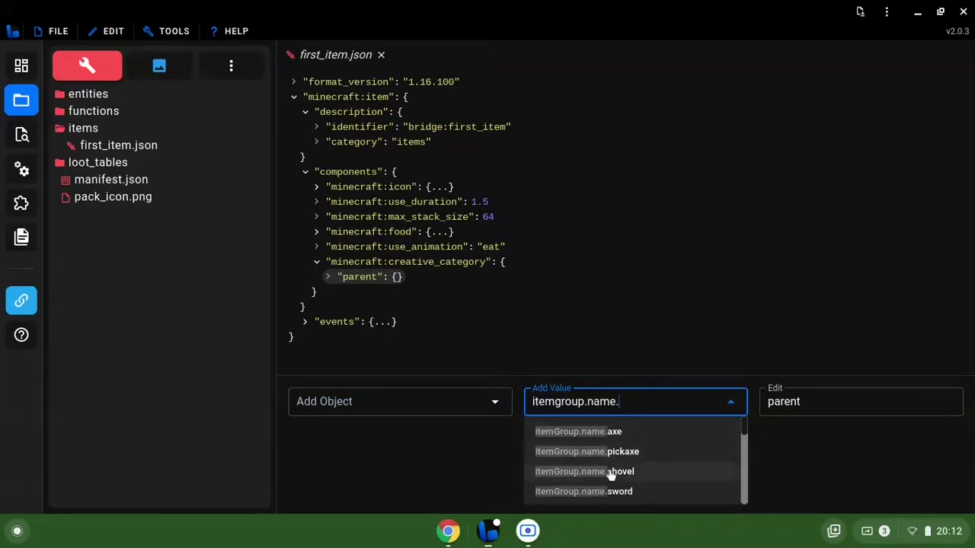
scroll(609, 470, "down", 3)
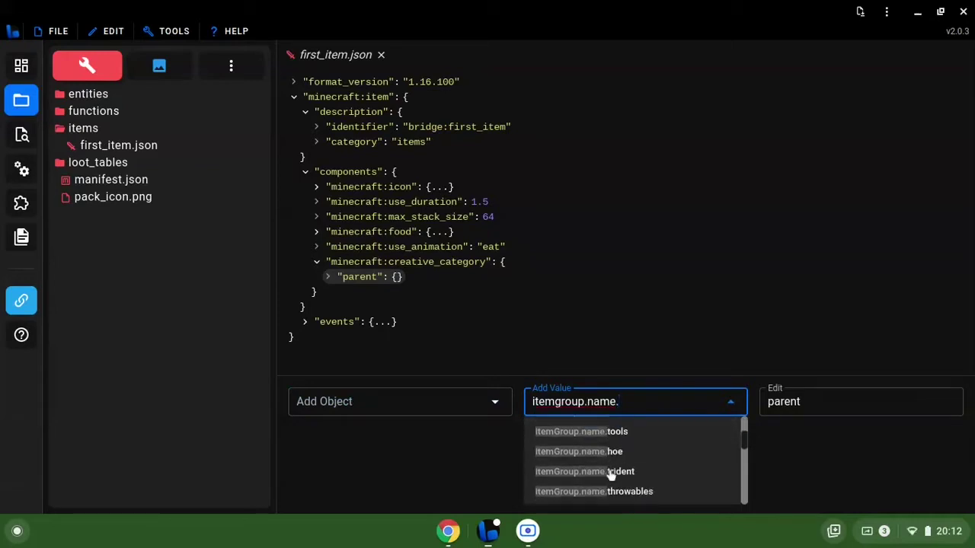
scroll(609, 475, "down", 5)
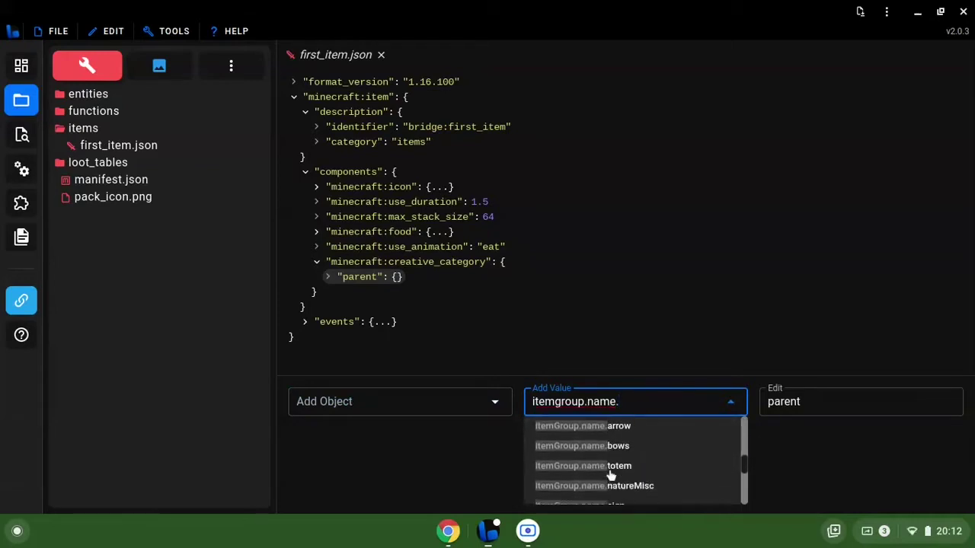
scroll(609, 475, "down", 2)
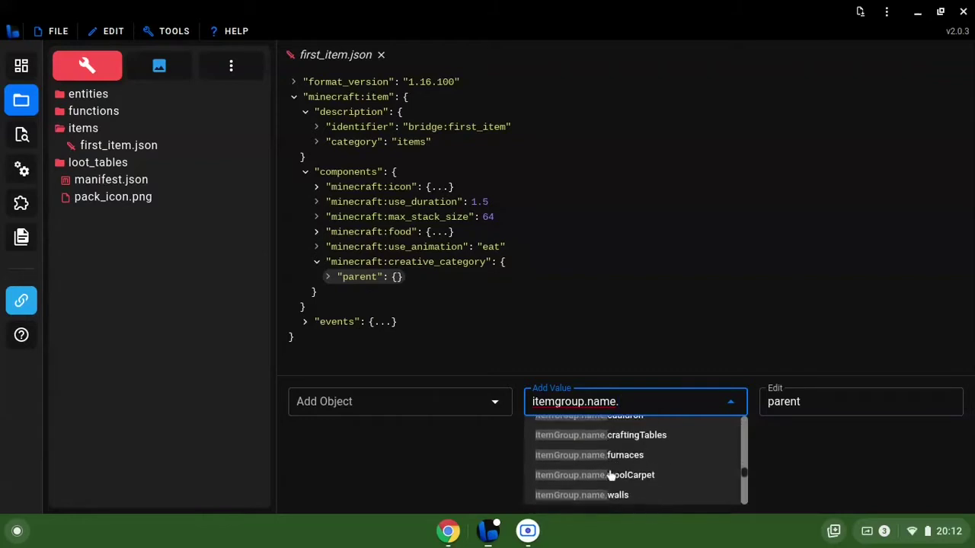
scroll(609, 475, "down", 2)
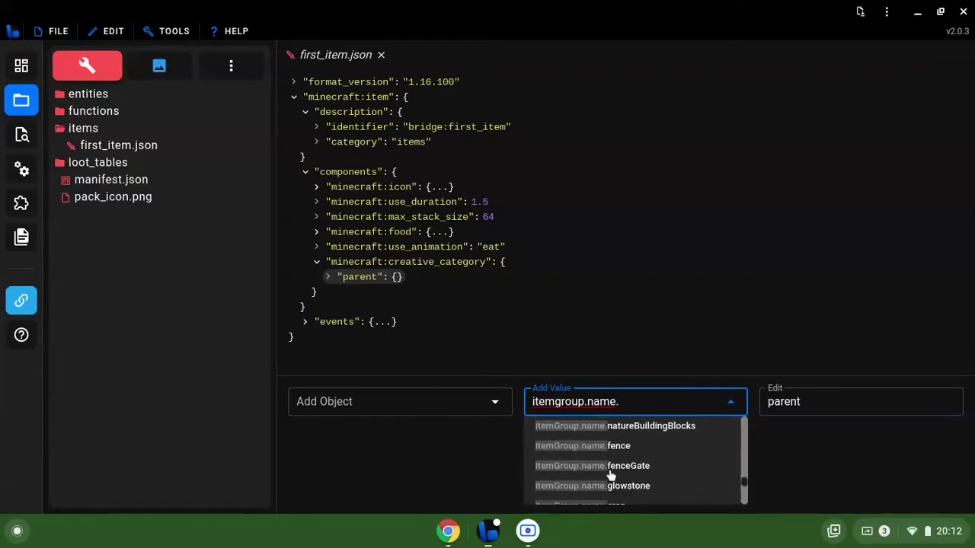
scroll(609, 476, "down", 3)
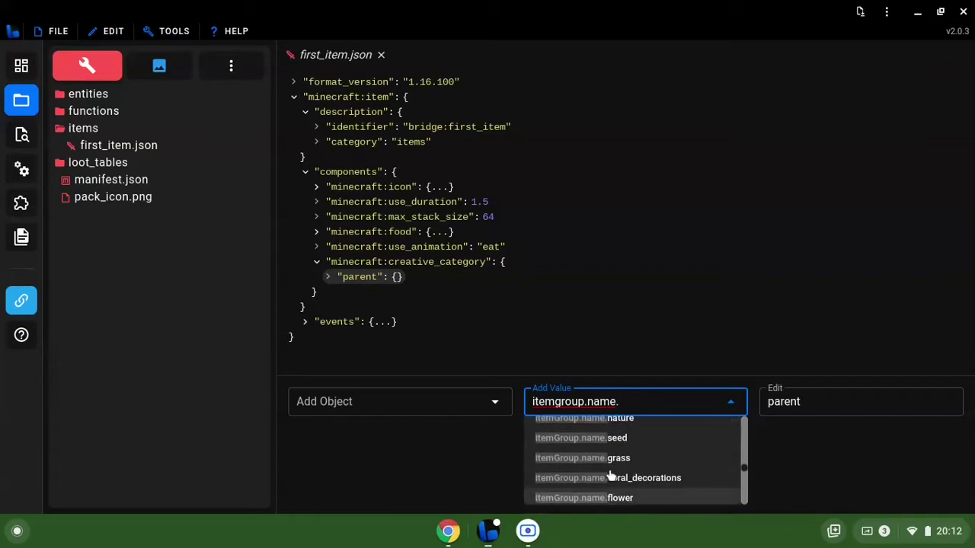
scroll(612, 476, "up", 1)
scroll(617, 457, "down", 2)
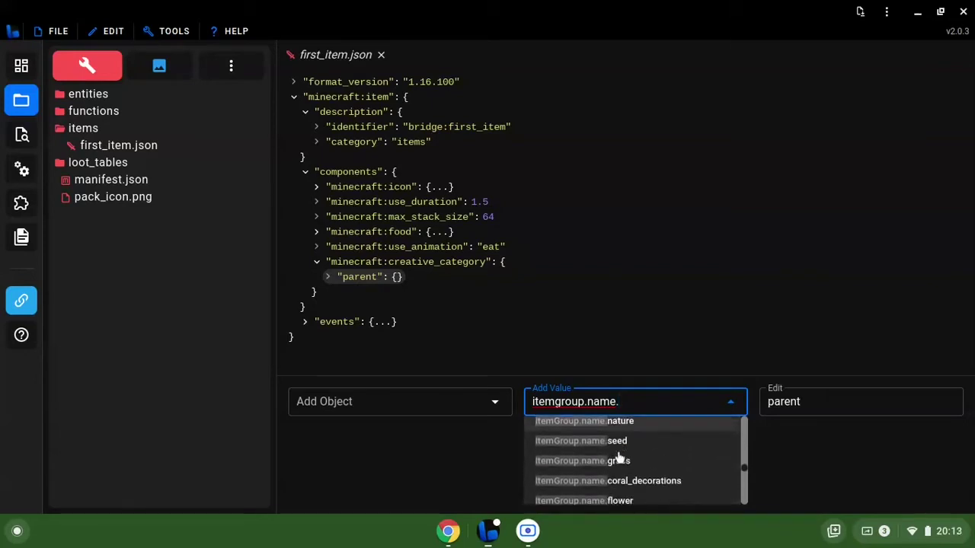
scroll(617, 457, "up", 2)
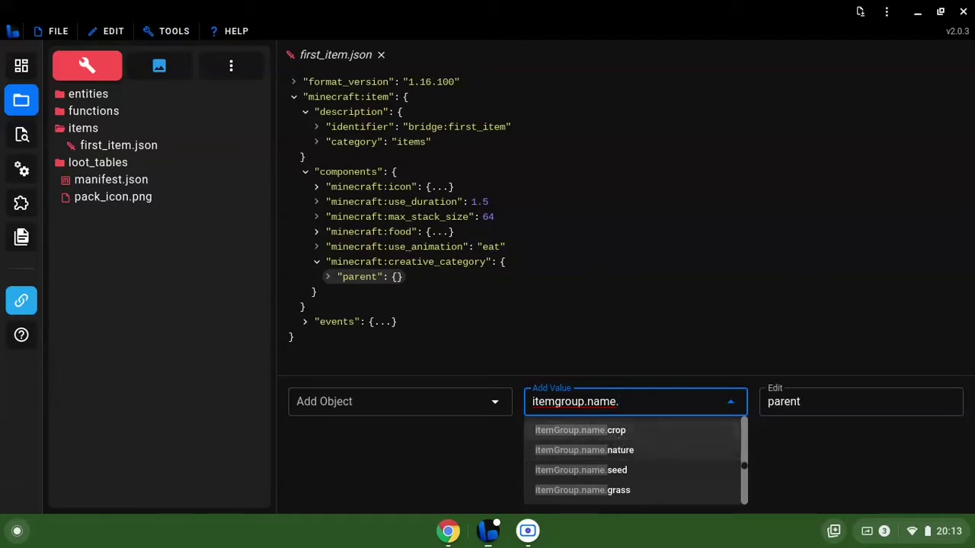
scroll(620, 451, "down", 2)
scroll(620, 451, "up", 3)
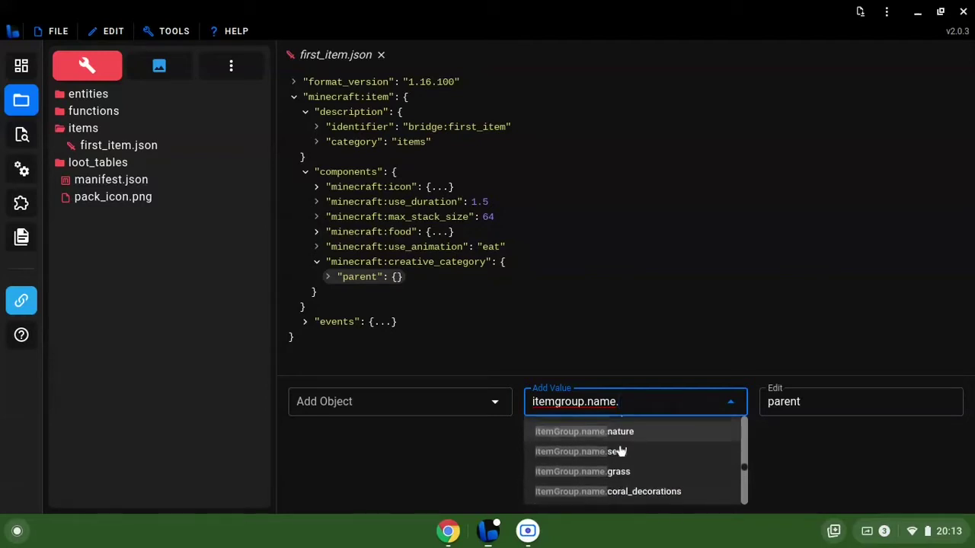
scroll(623, 464, "down", 8)
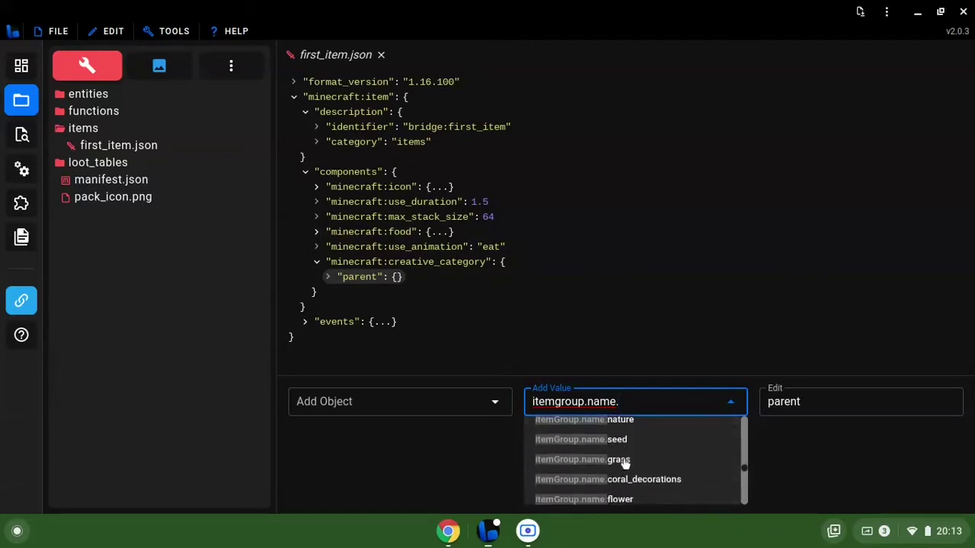
scroll(623, 463, "down", 1)
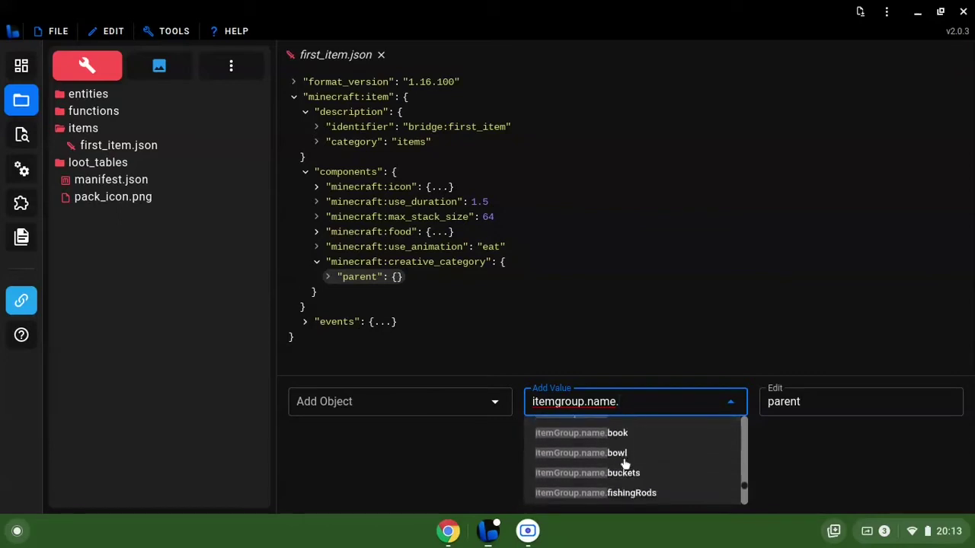
type("na")
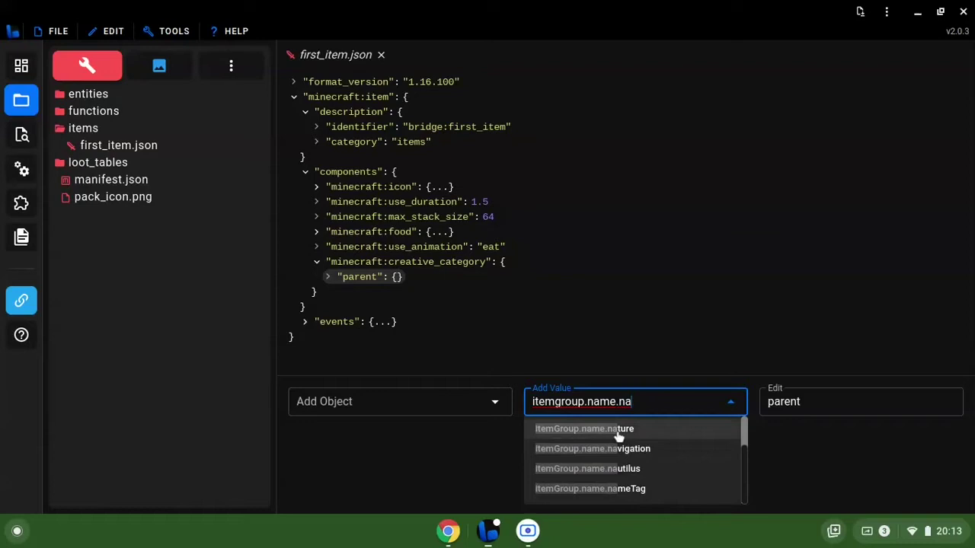
key("BackSpace")
key("BackSpace")
type("ve")
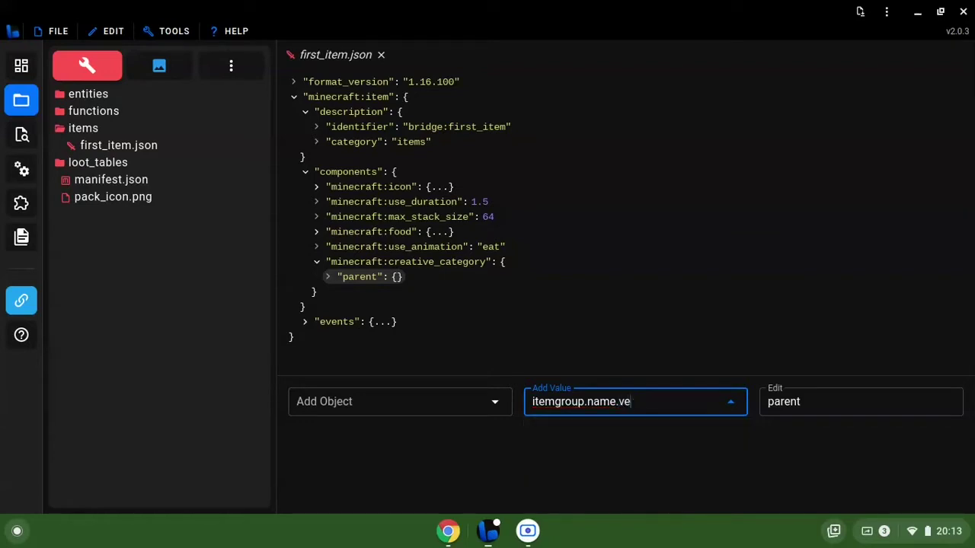
key("BackSpace")
type("natiu")
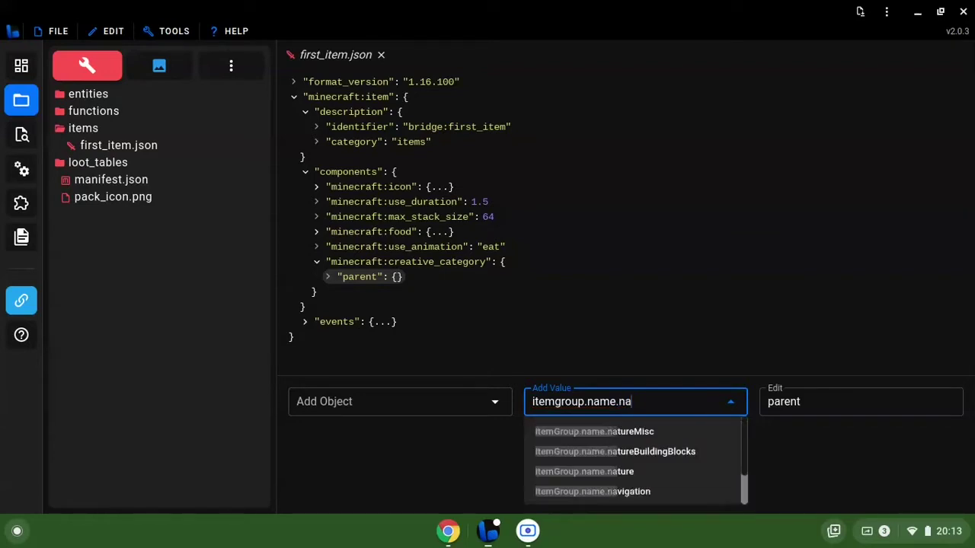
key("BackSpace")
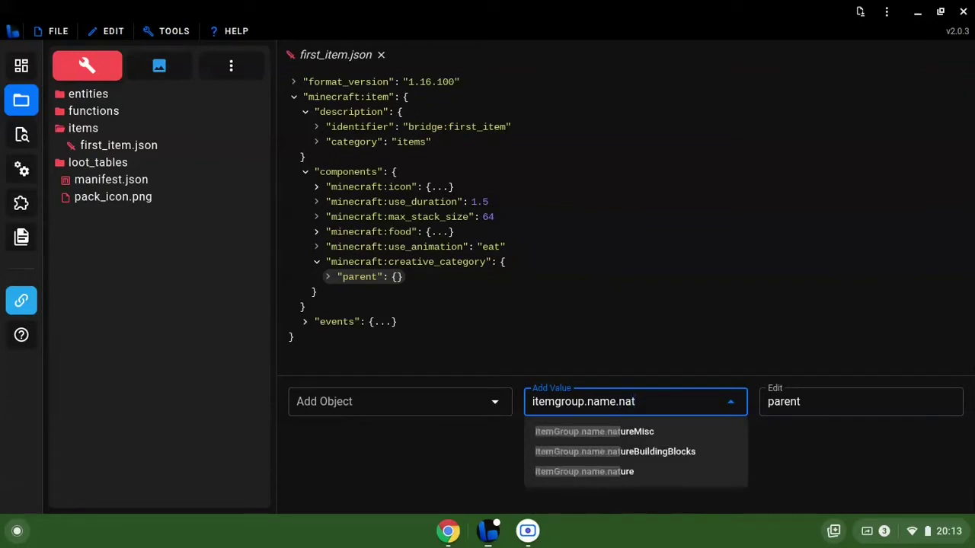
left_click(662, 471)
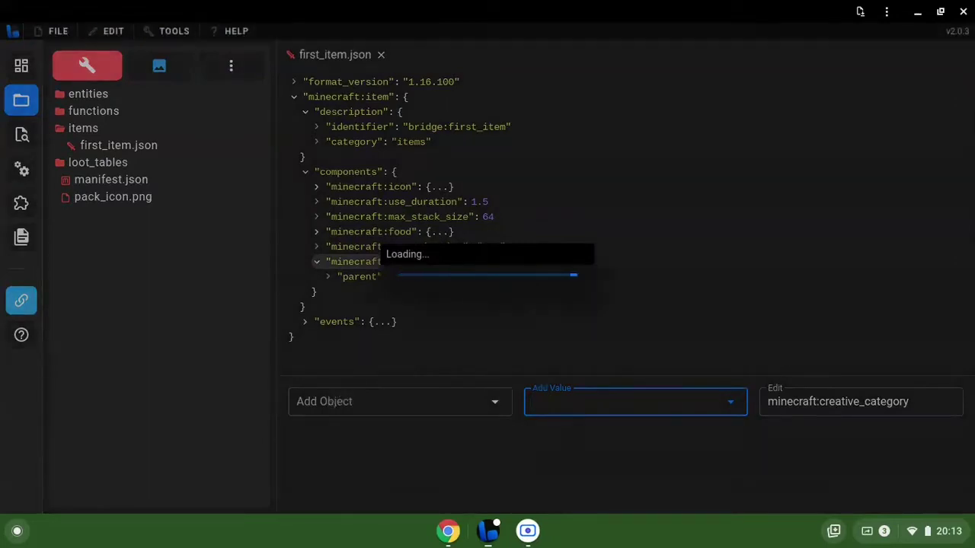
Step: Expand the effect event's sequence to show its speed, regeneration and teleport steps
left_click(306, 322)
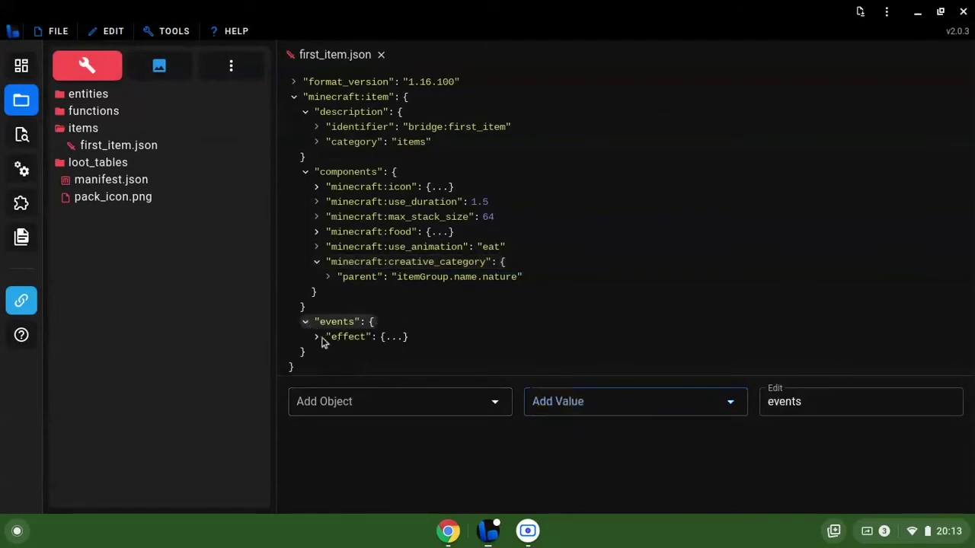
left_click(317, 337)
scroll(340, 318, "down", 1)
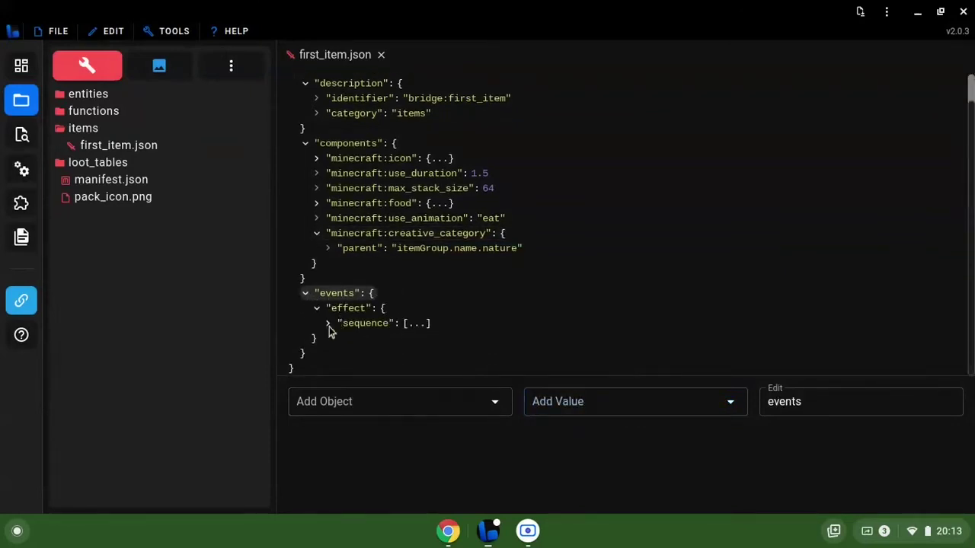
left_click(329, 326)
scroll(337, 307, "down", 2)
left_click(339, 276)
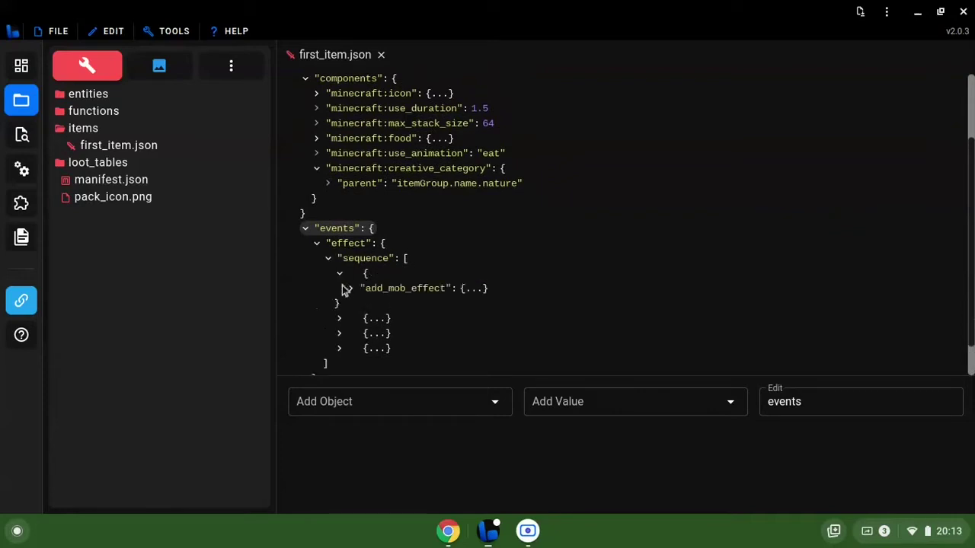
left_click(352, 288)
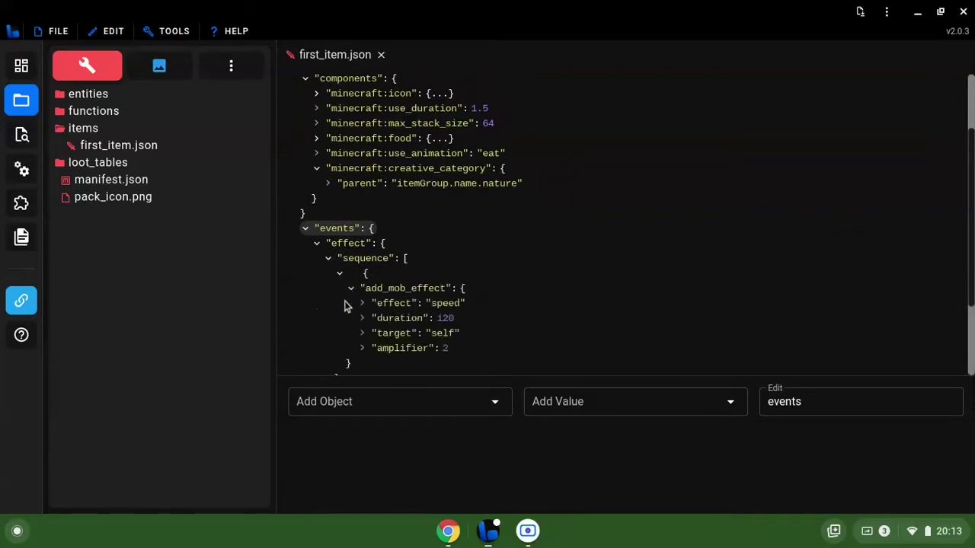
scroll(344, 304, "down", 3)
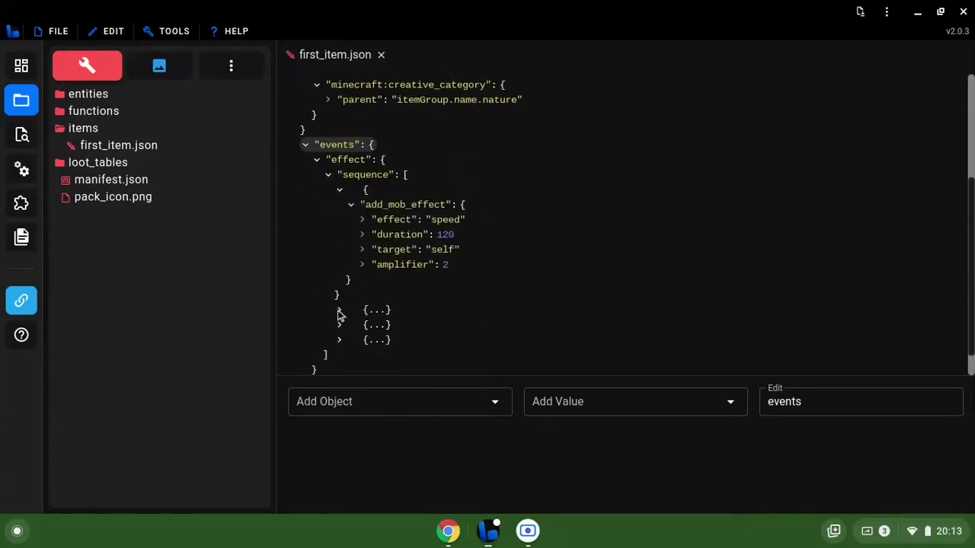
left_click(339, 310)
left_click(351, 325)
scroll(352, 312, "down", 5)
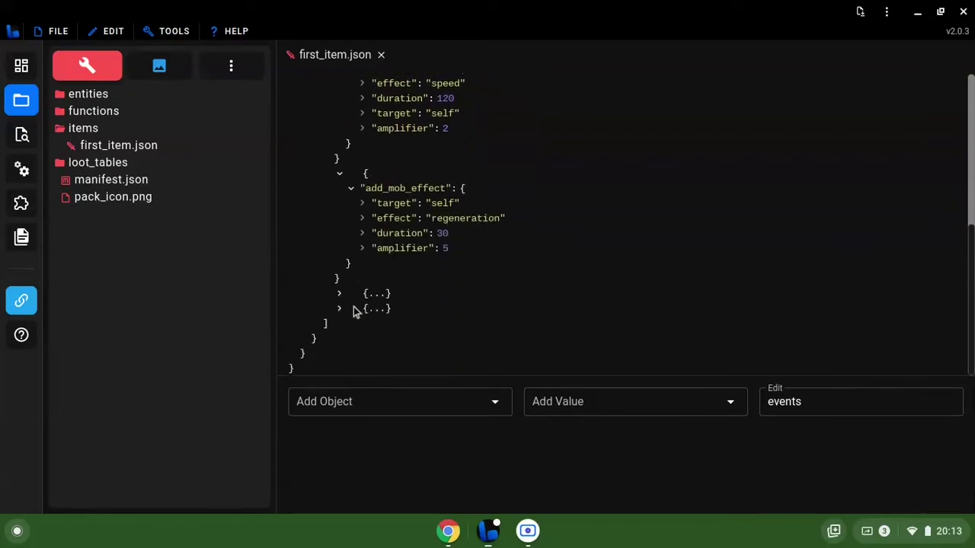
left_click(340, 294)
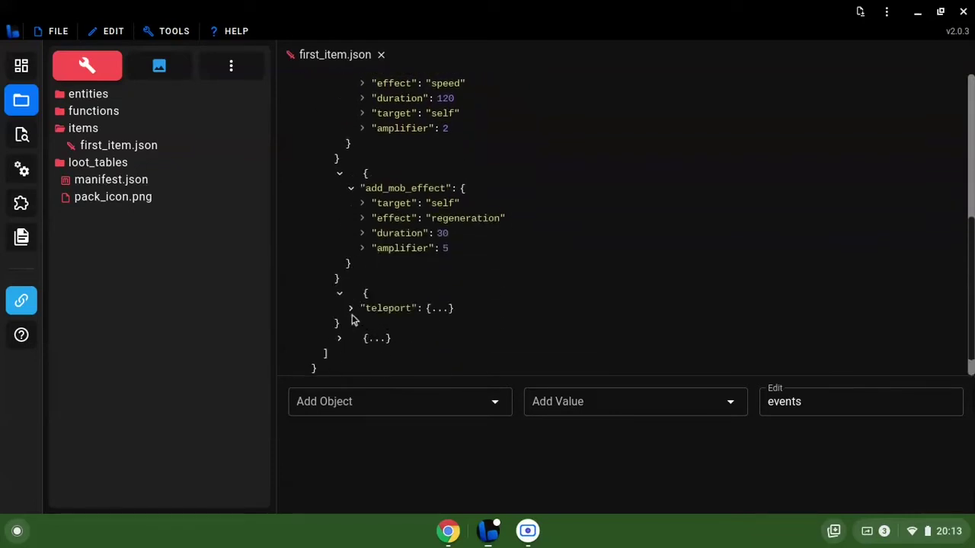
Step: Delete the teleport and play_sound entries from the effect sequence
left_click(351, 309)
left_click(351, 309)
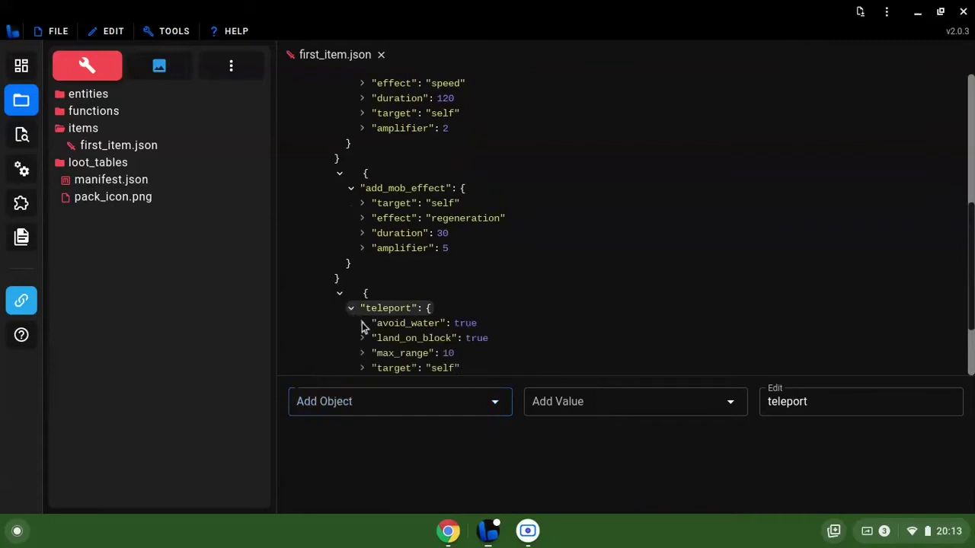
left_click(351, 294)
right_click(351, 293)
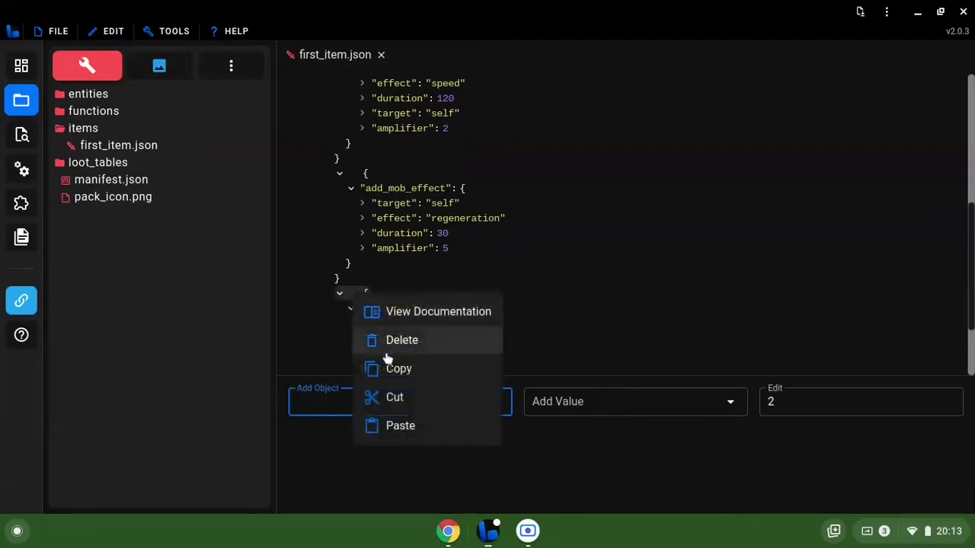
left_click(386, 344)
left_click(339, 312)
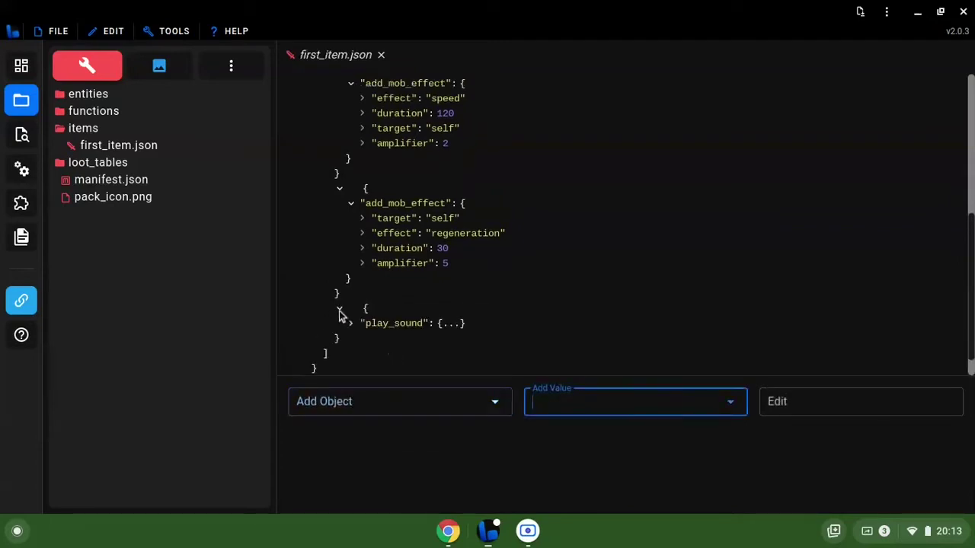
right_click(363, 311)
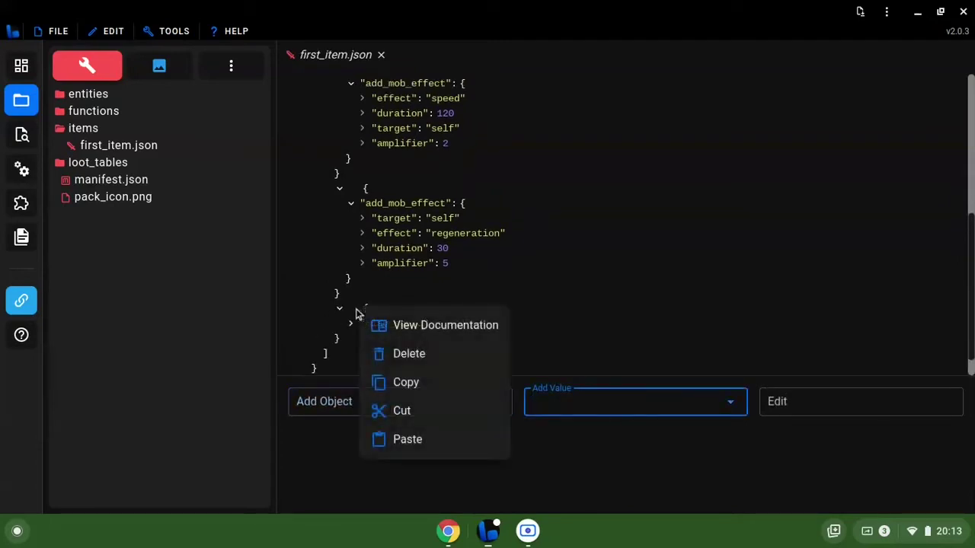
left_click(387, 352)
scroll(388, 245, "up", 3)
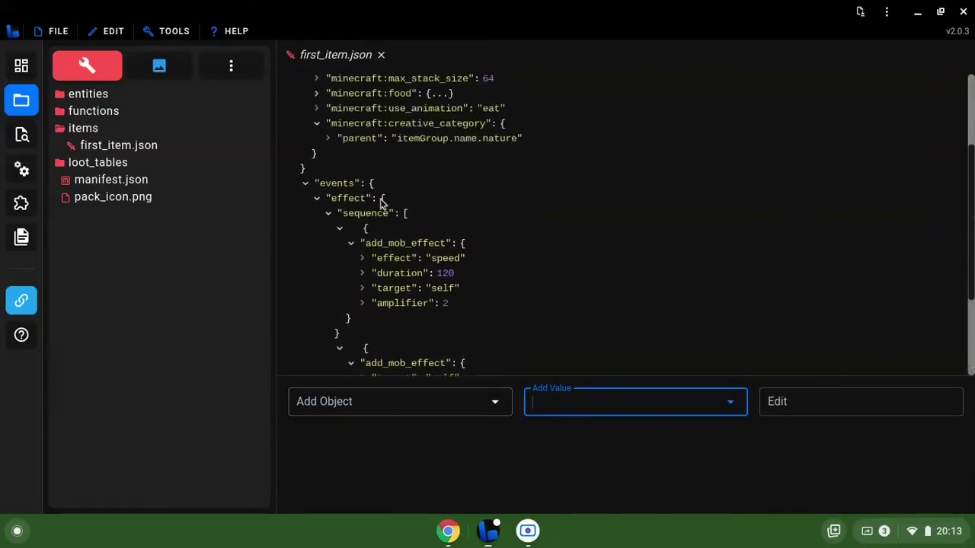
Step: Append a shoot object to the sequence list after the regeneration step
left_click(356, 214)
left_click(387, 401)
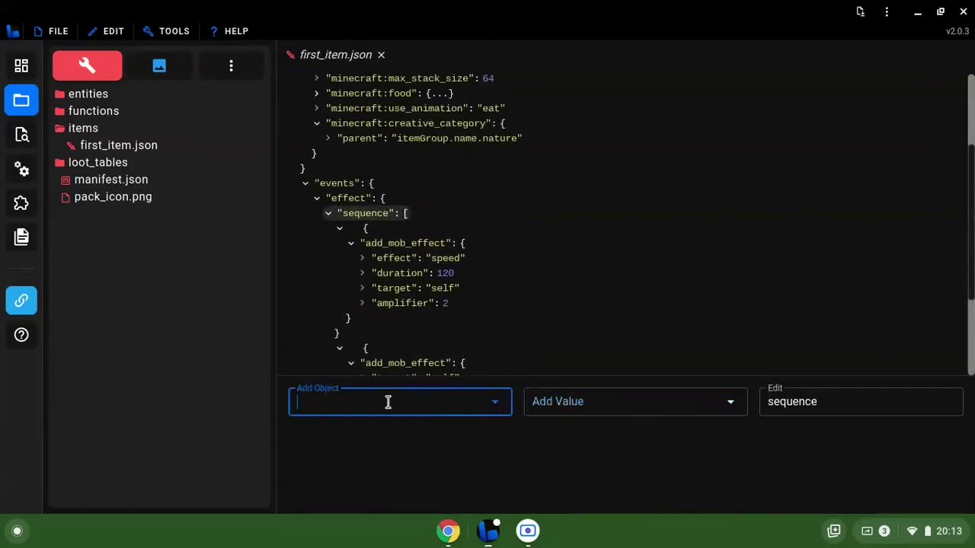
scroll(392, 453, "down", 3)
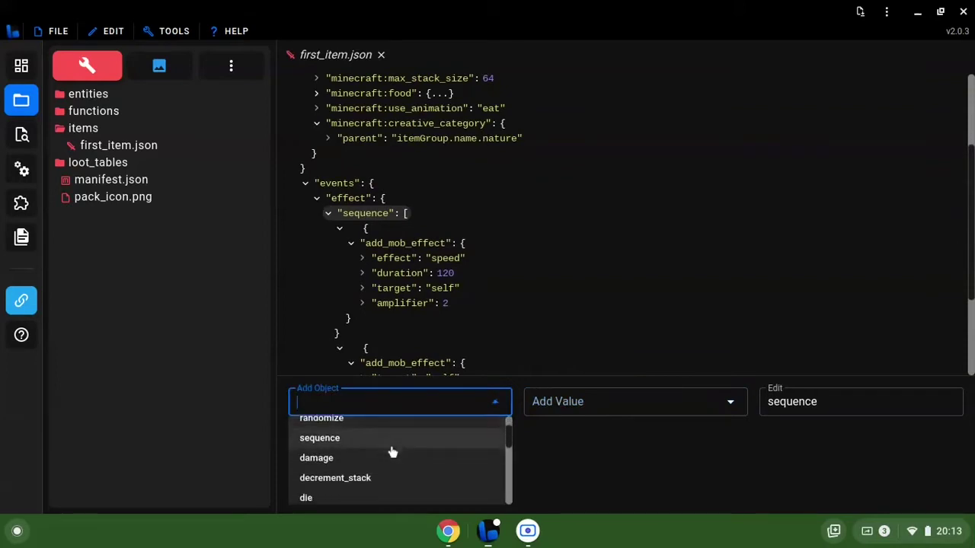
scroll(392, 452, "down", 5)
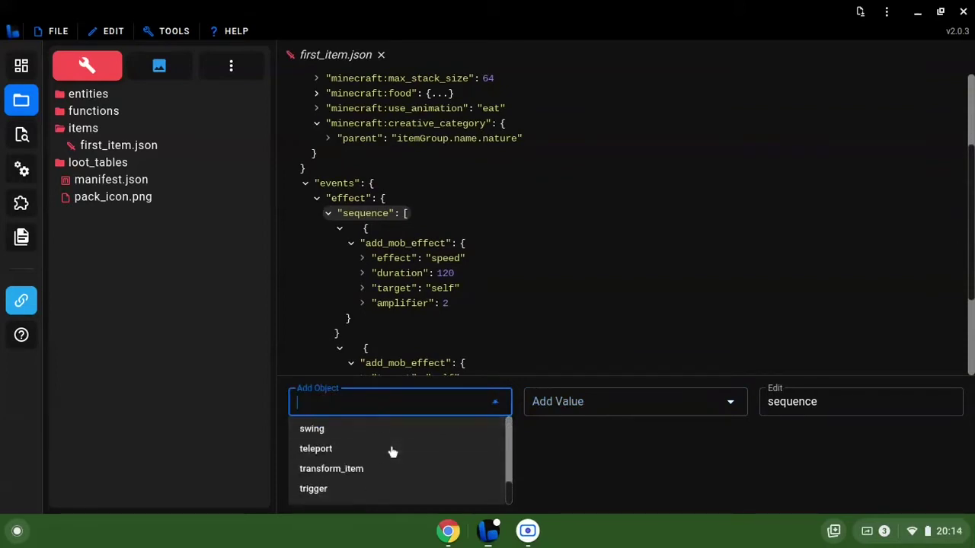
scroll(393, 470, "up", 4)
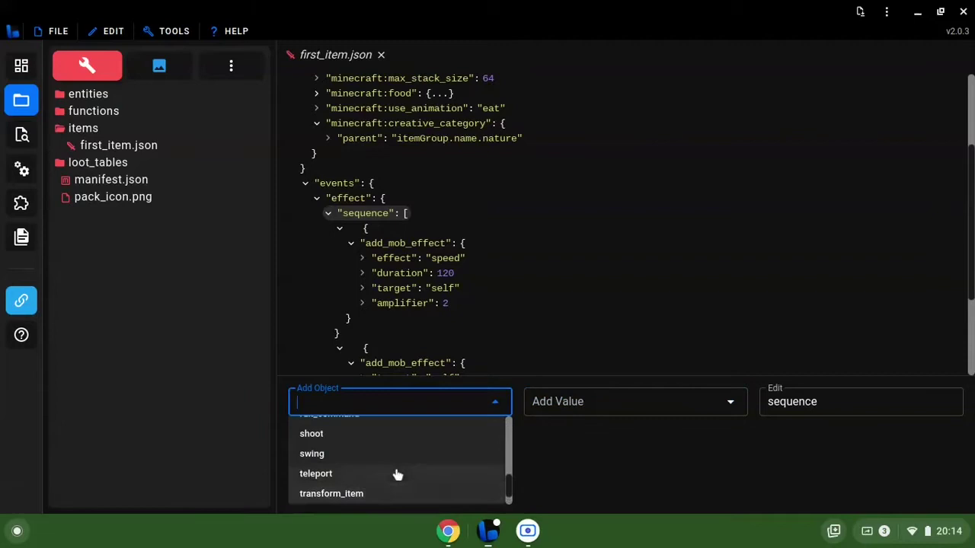
scroll(396, 475, "up", 1)
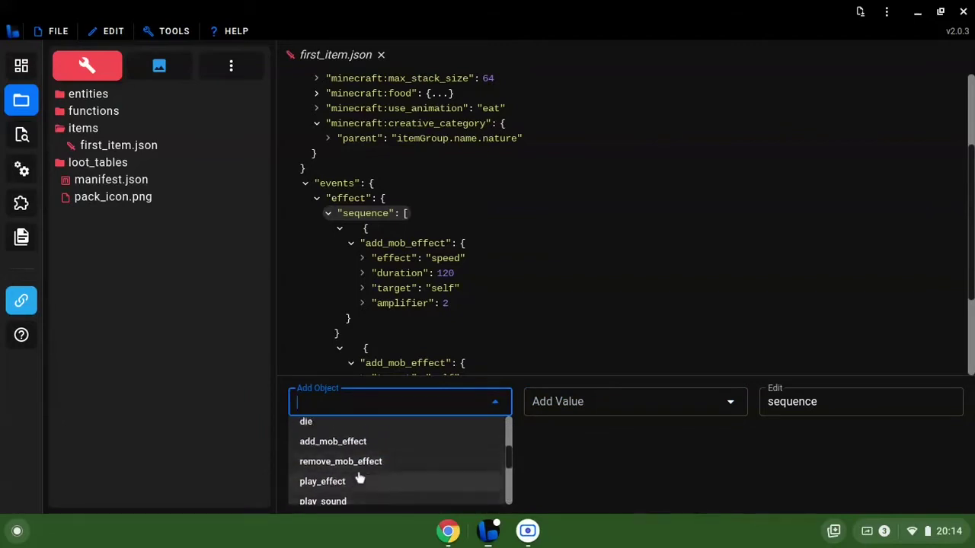
scroll(361, 477, "up", 4)
scroll(361, 477, "up", 1)
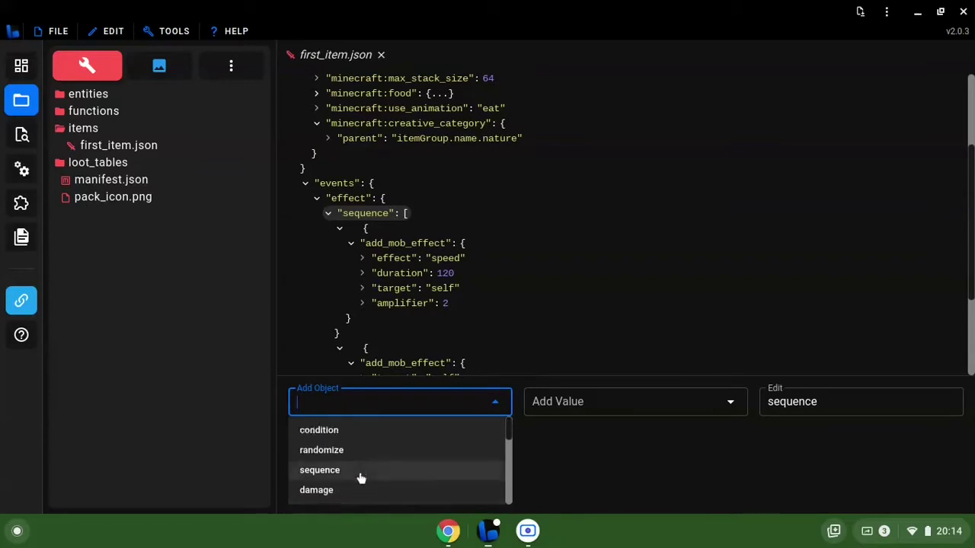
scroll(361, 477, "down", 10)
scroll(365, 480, "up", 2)
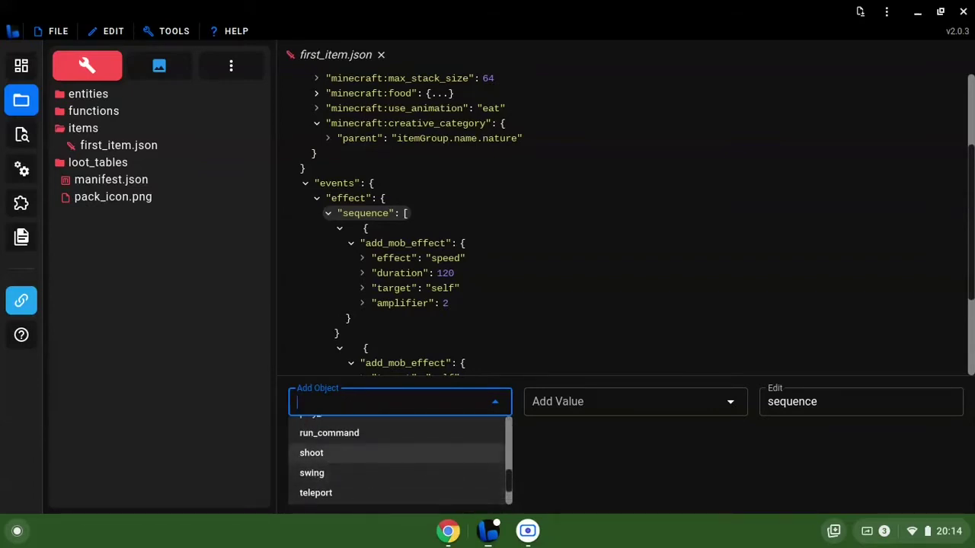
scroll(328, 460, "up", 5)
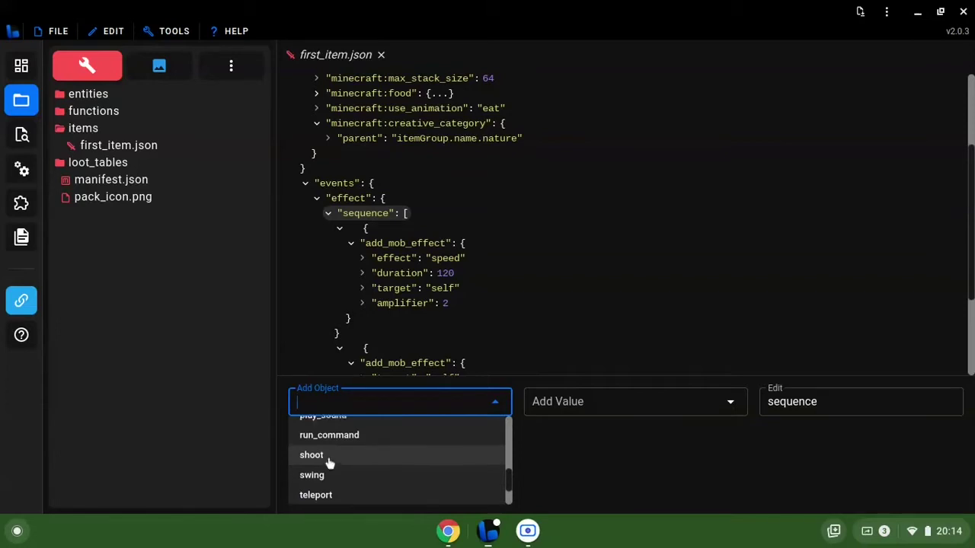
scroll(376, 461, "up", 5)
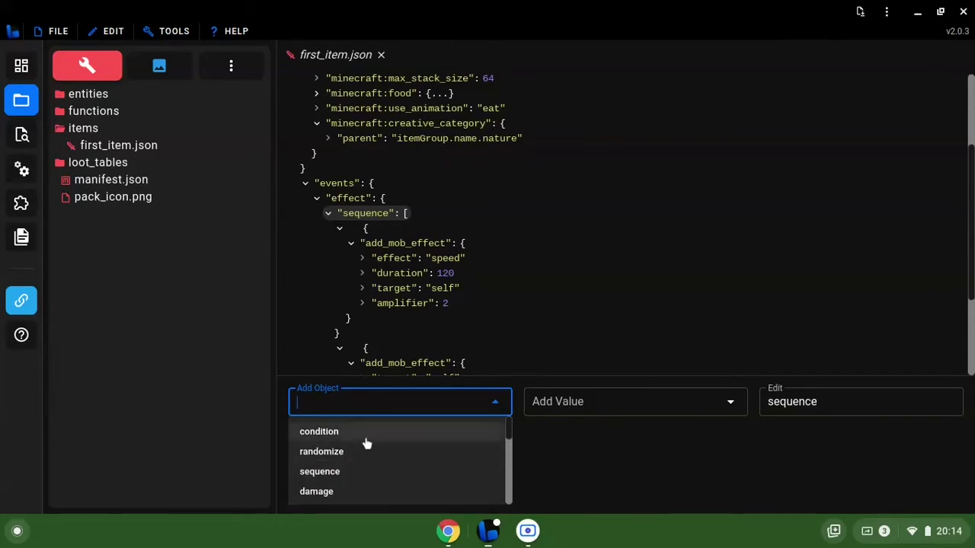
scroll(368, 460, "down", 3)
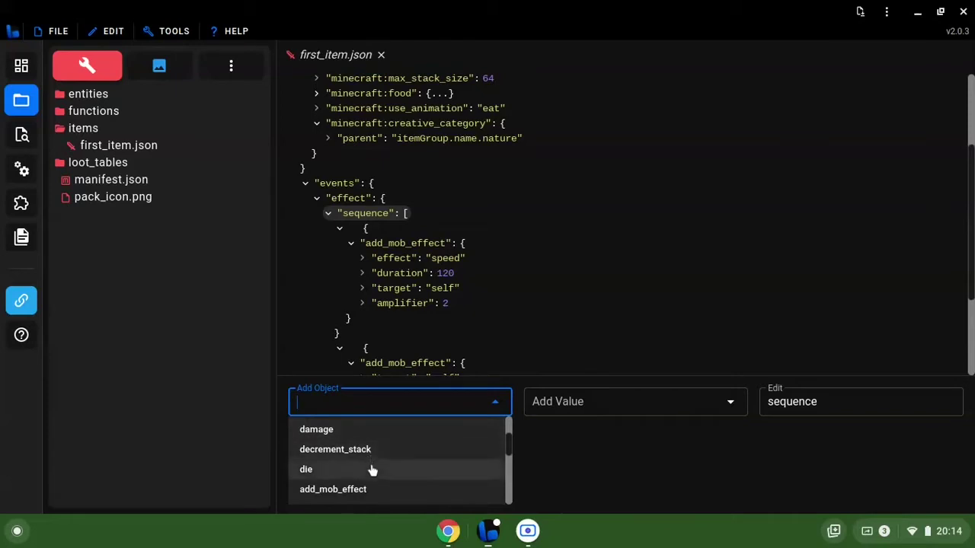
scroll(372, 467, "down", 3)
scroll(373, 471, "down", 1)
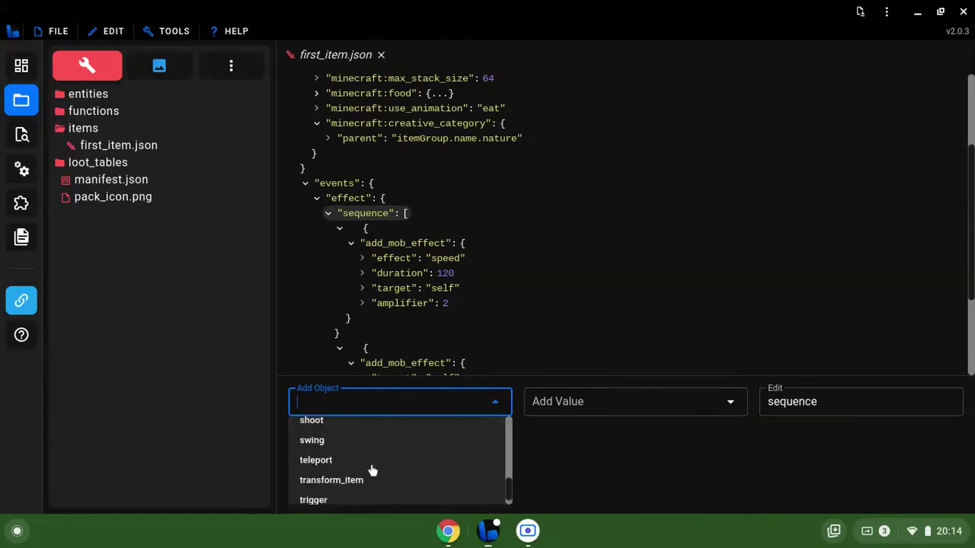
scroll(373, 469, "down", 1)
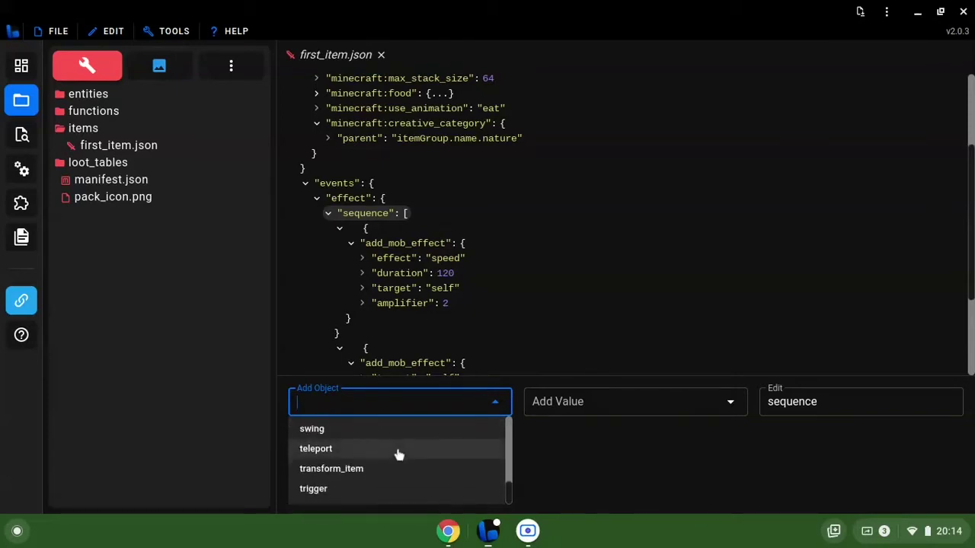
scroll(397, 459, "up", 2)
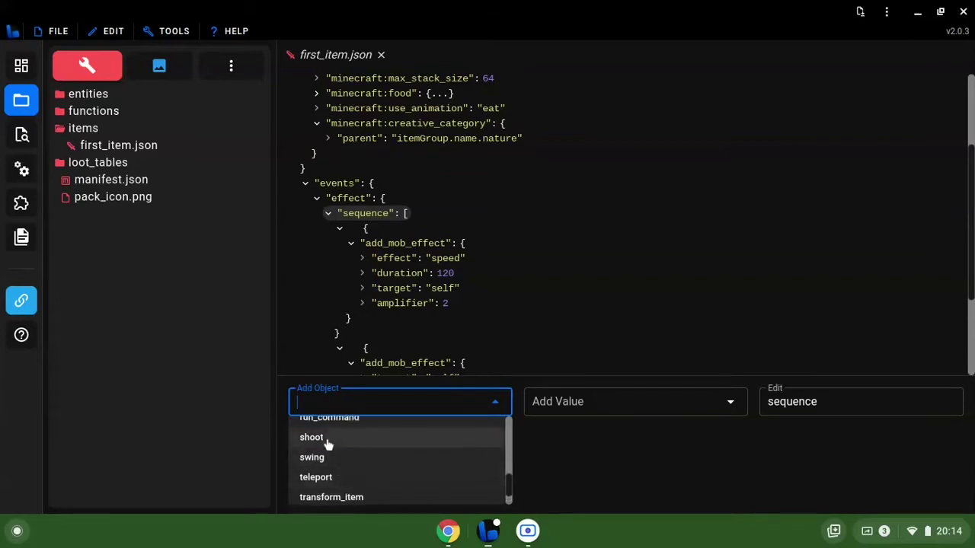
left_click(328, 444)
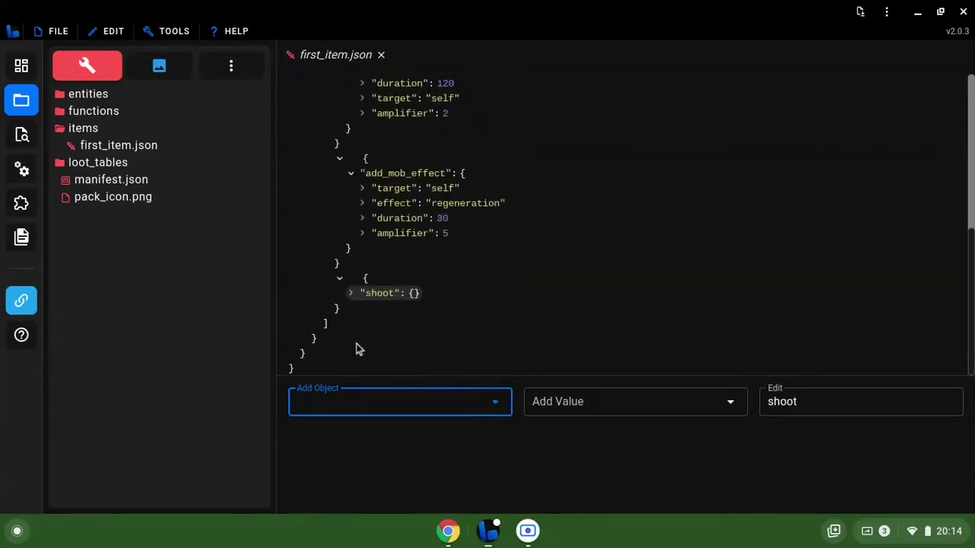
Step: Add a target property to shoot and set it to other
left_click(357, 408)
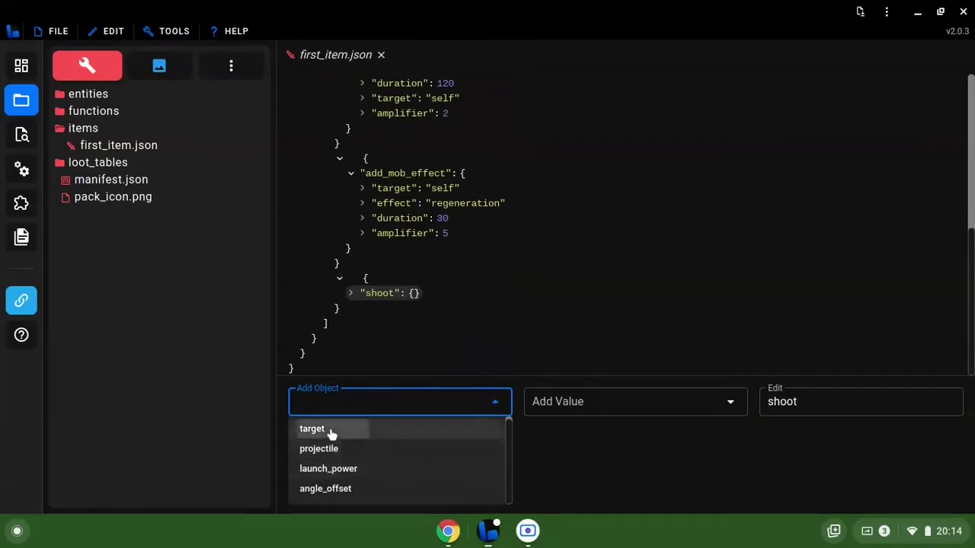
left_click(331, 433)
left_click(553, 407)
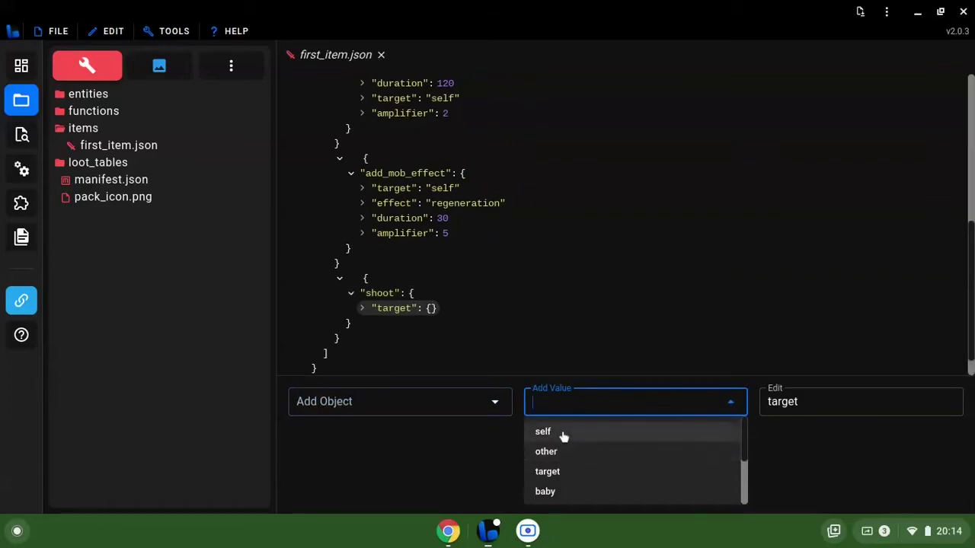
left_click(563, 432)
left_click(434, 411)
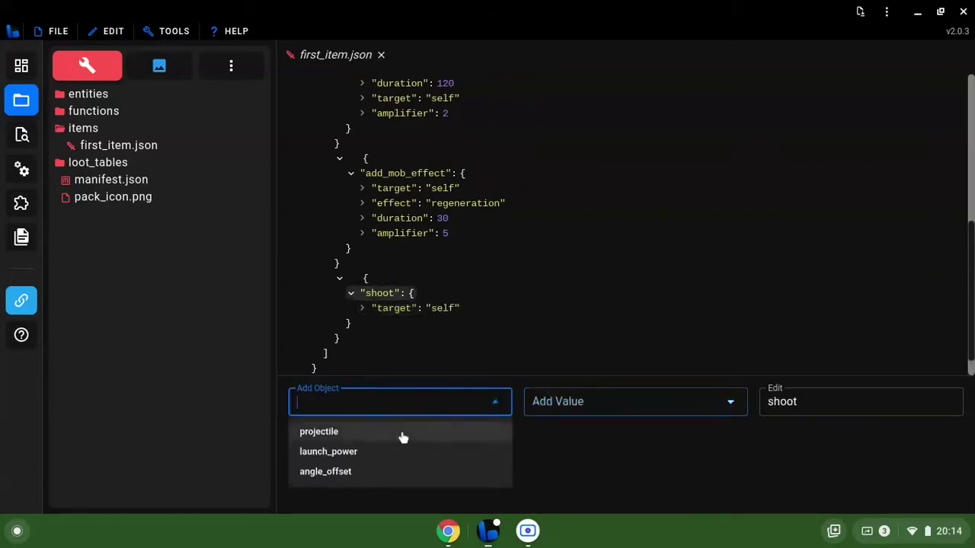
left_click(433, 313)
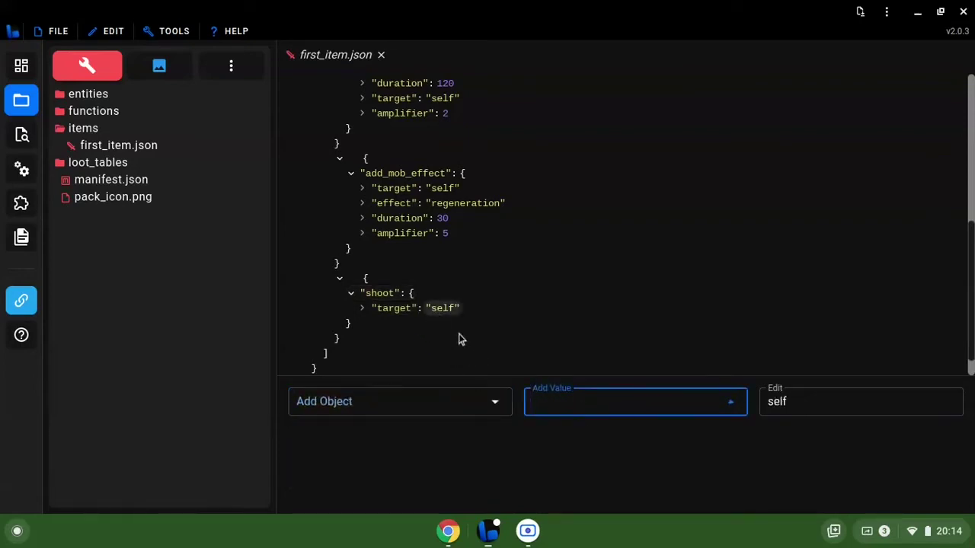
left_click(547, 408)
type("oth")
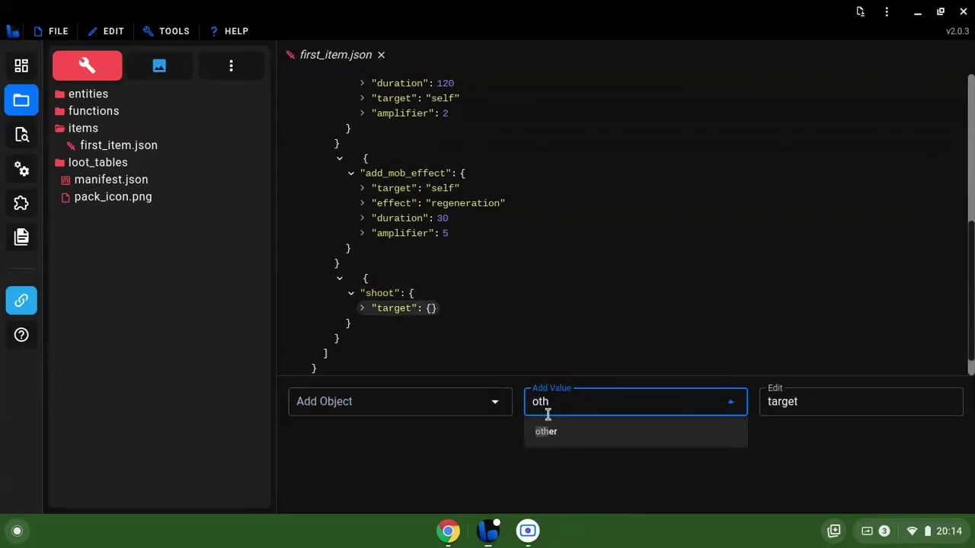
left_click(545, 431)
Step: Add projectile minecraft:egg and launch_power 100 to the shoot action
left_click(406, 406)
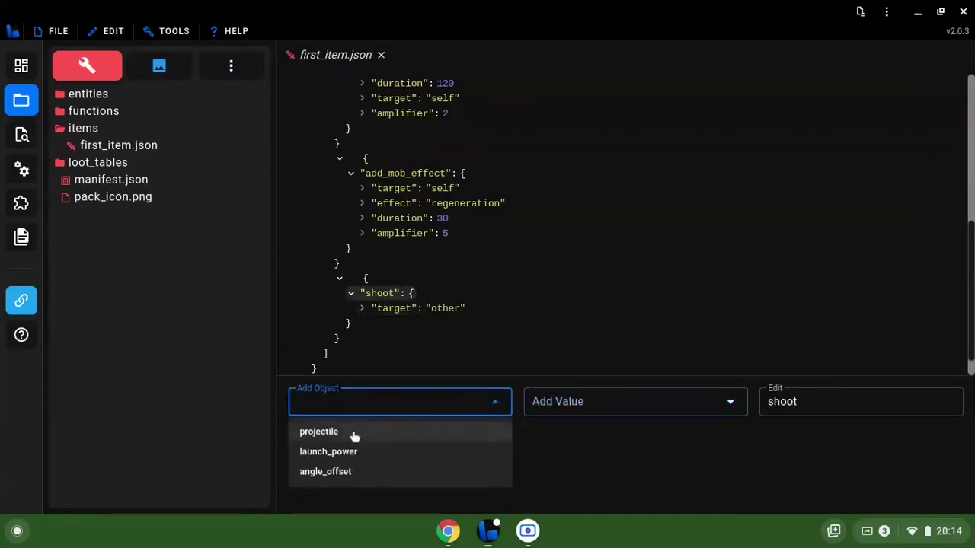
left_click(355, 433)
left_click(719, 401)
type("minecraft:egg")
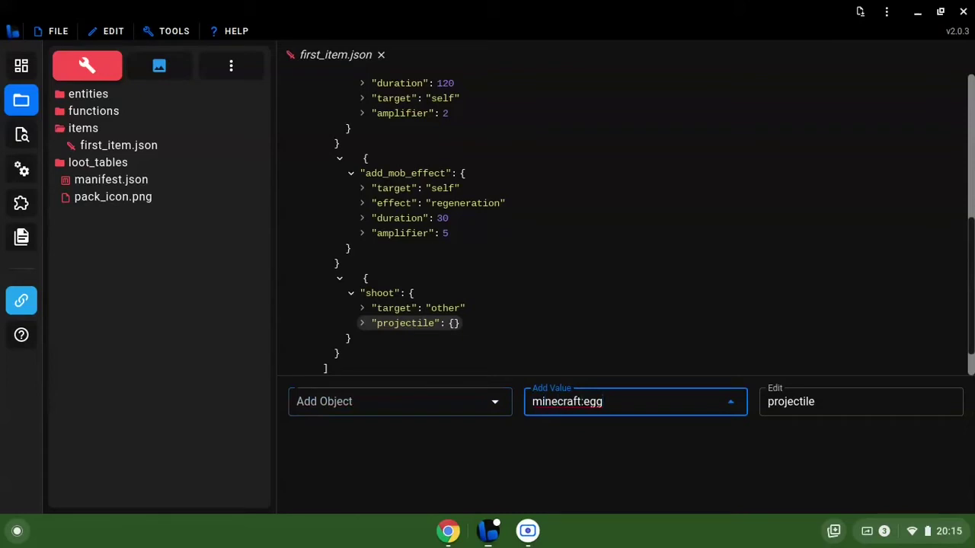
key("Return")
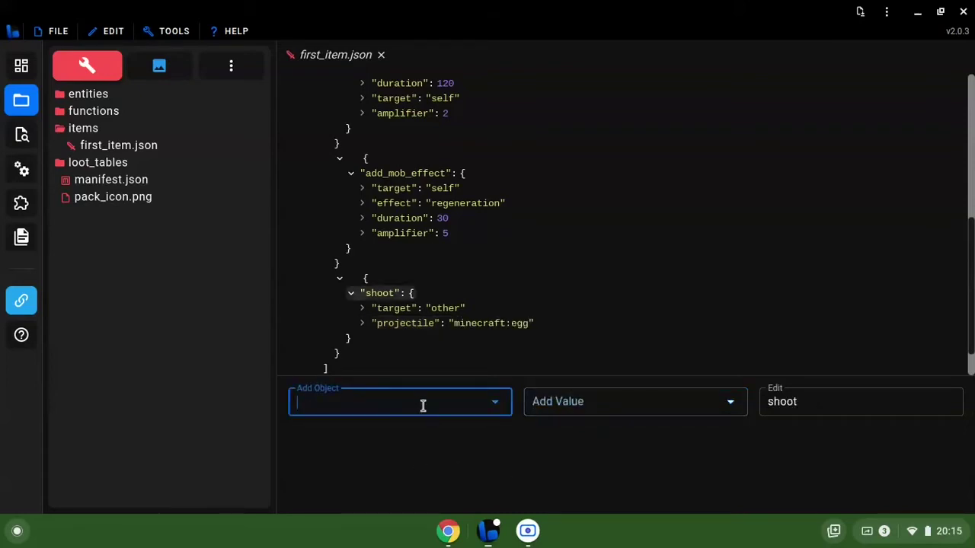
left_click(418, 401)
left_click(354, 432)
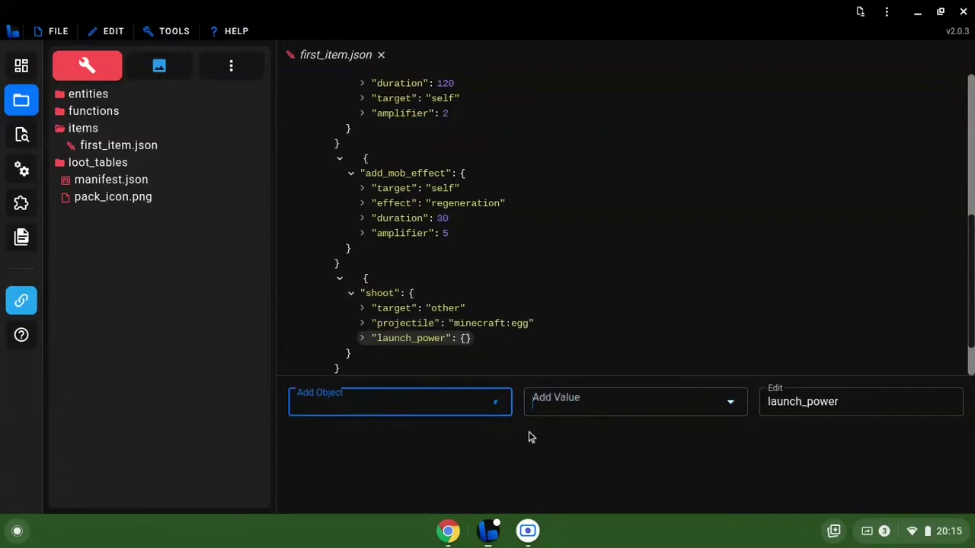
left_click(558, 403)
type("0")
key("Return")
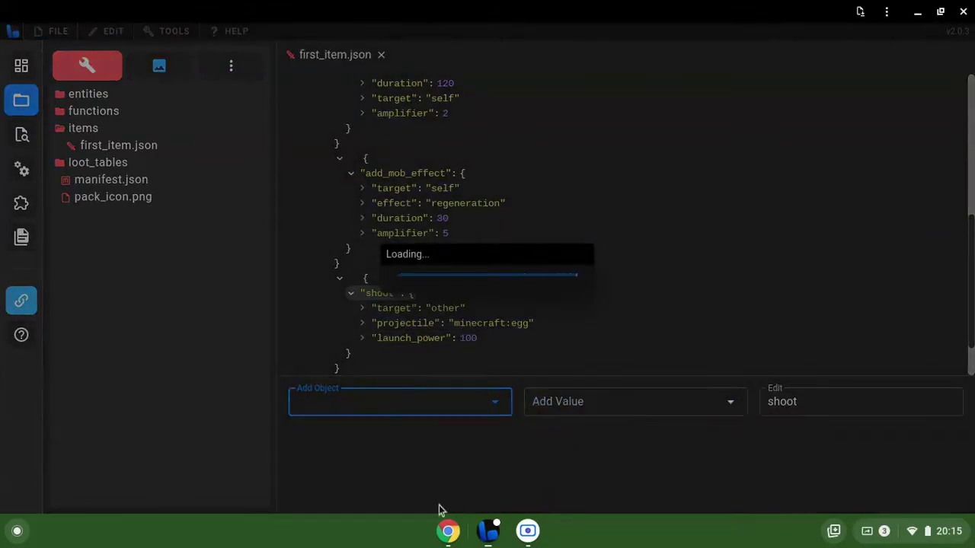
Step: Switch to Piskel in the browser and resize the blank canvas from 32x32 to 16x16
left_click(449, 532)
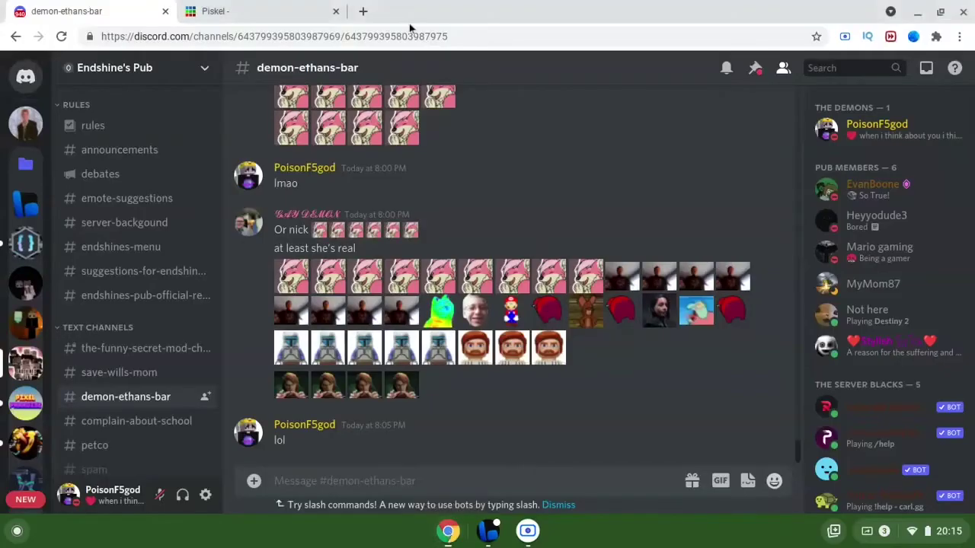
left_click(221, 9)
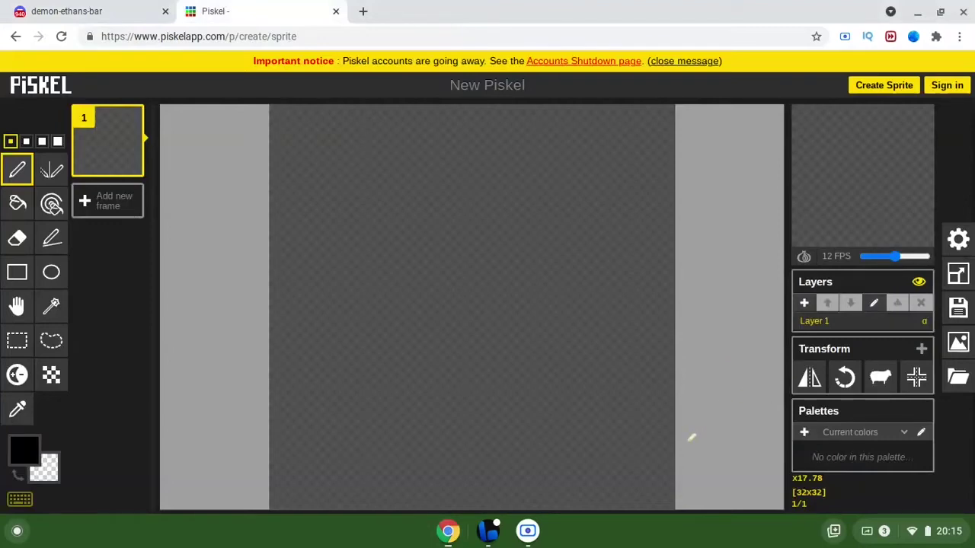
left_click(964, 277)
double_click(865, 154)
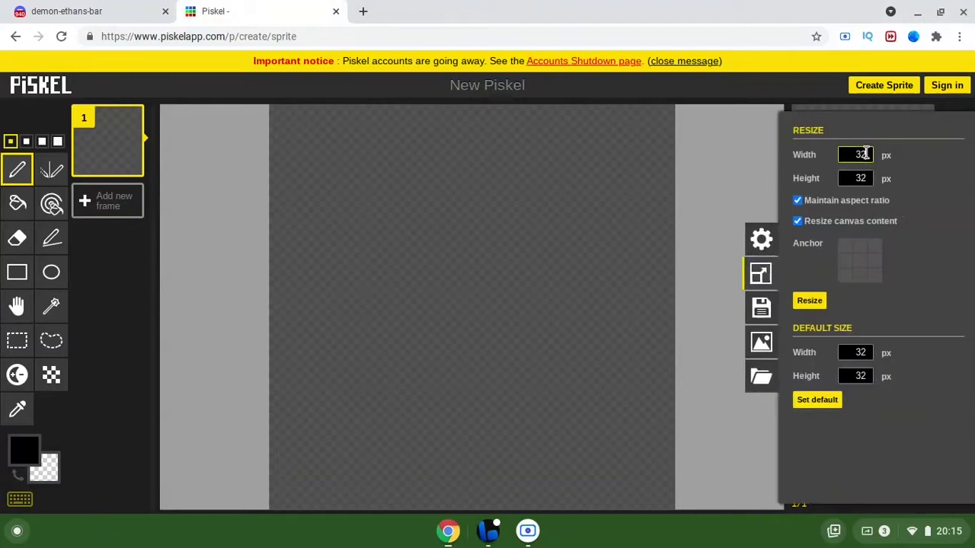
type("16")
left_click(809, 302)
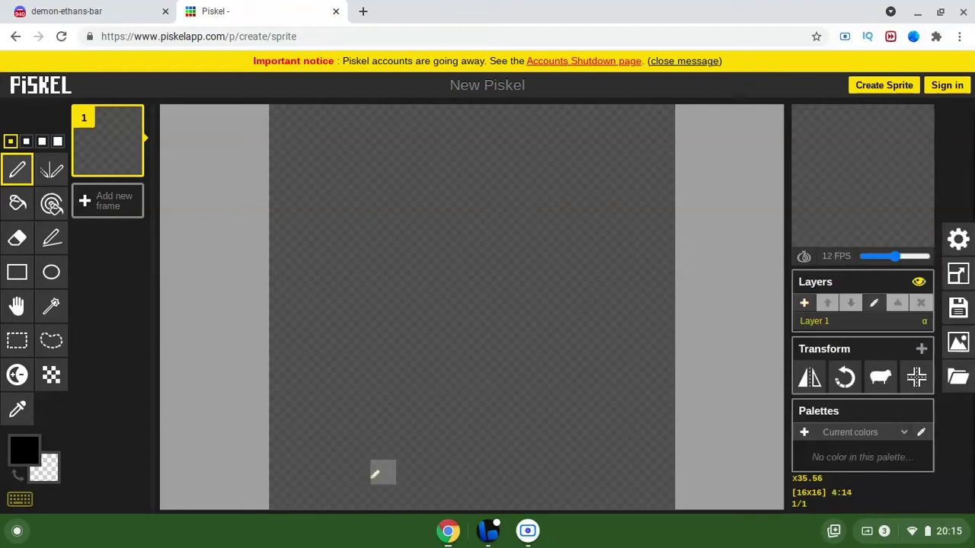
Step: Open first_item.png from the resource pack's textures > items folder in bridge., then return to Piskel
left_click(487, 533)
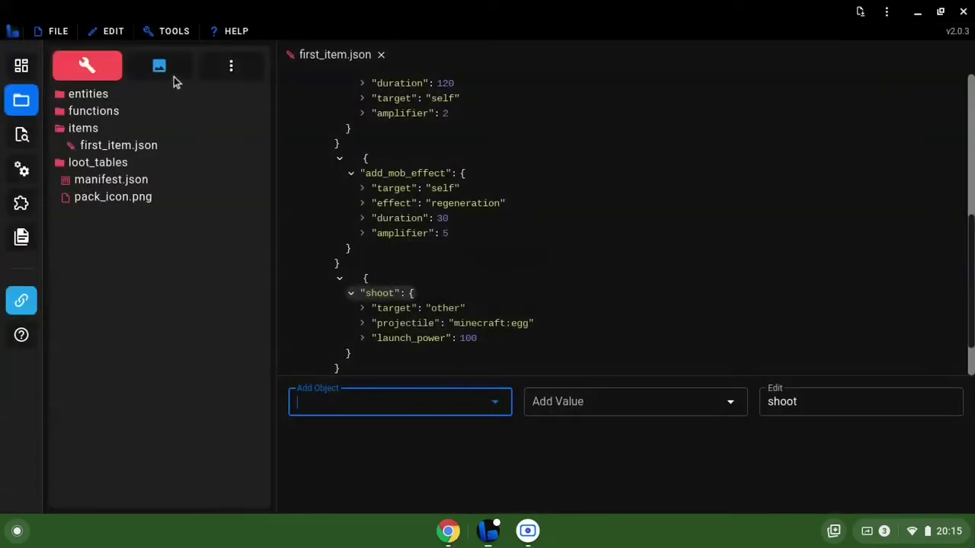
left_click(173, 77)
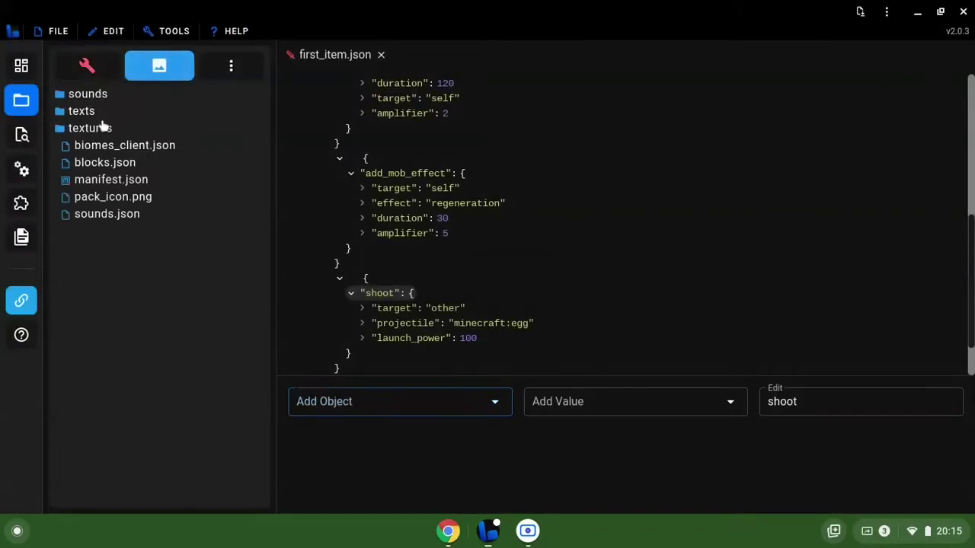
left_click(102, 128)
left_click(72, 147)
left_click(122, 162)
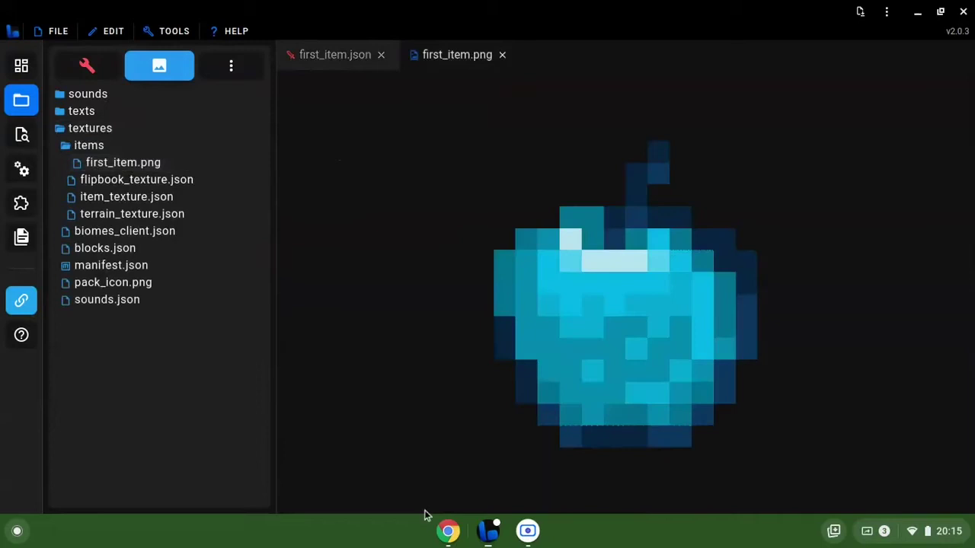
left_click(451, 536)
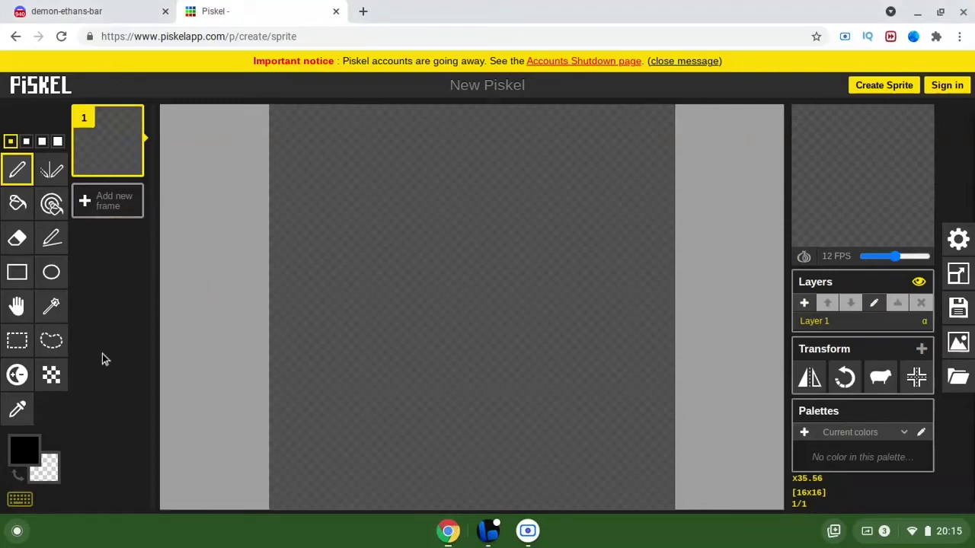
Step: Set Piskel's primary drawing colour to pure red #ff0000
left_click(45, 449)
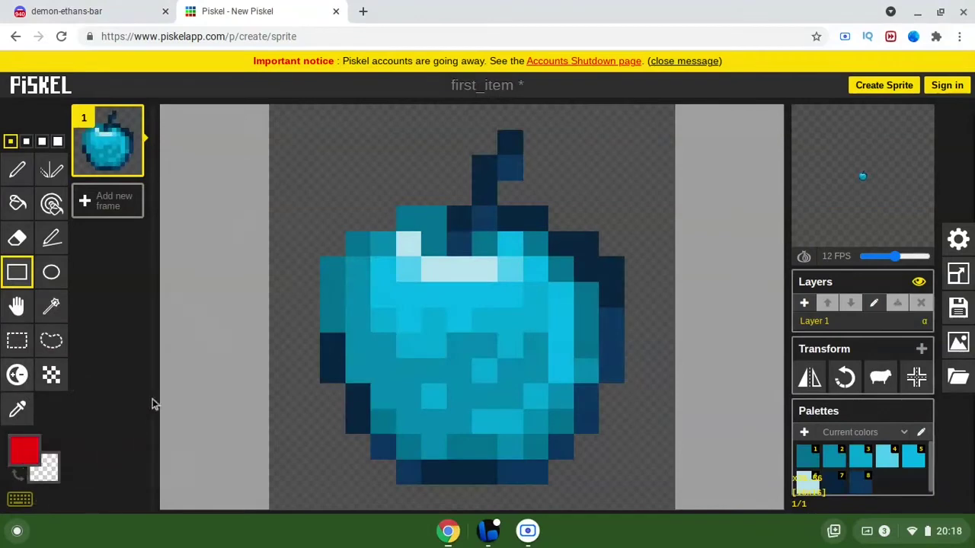
left_click(35, 448)
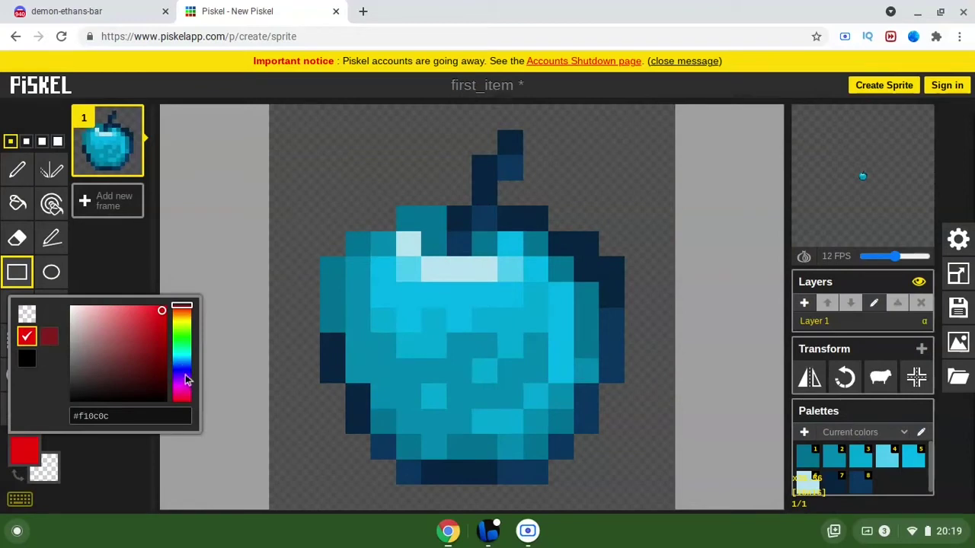
mouse_move(186, 381)
left_mouse_down()
mouse_move(186, 402)
mouse_move(184, 306)
left_mouse_up()
left_click(167, 305)
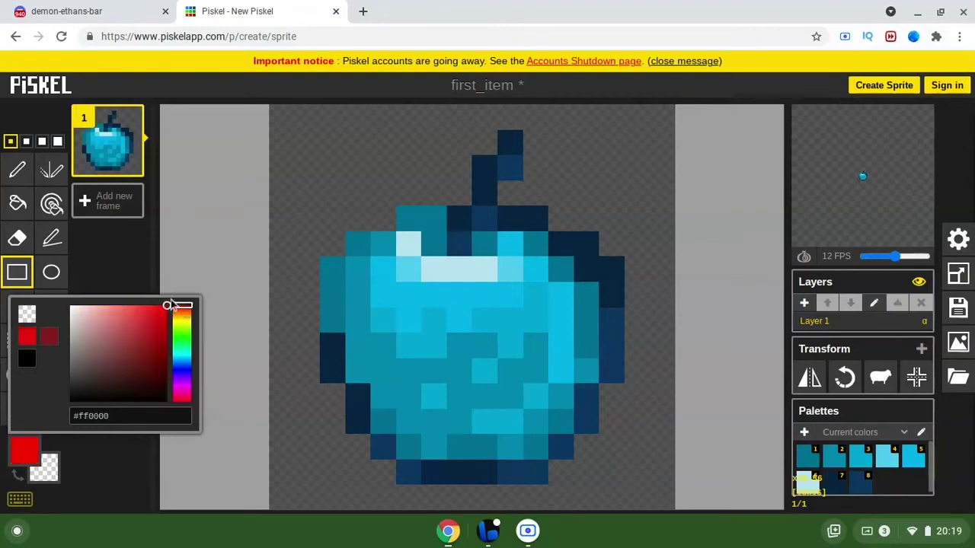
Step: With the Paint-same-colour bucket, turn the bright cyan red and one cyan shade dark red
left_click(160, 223)
left_click(51, 208)
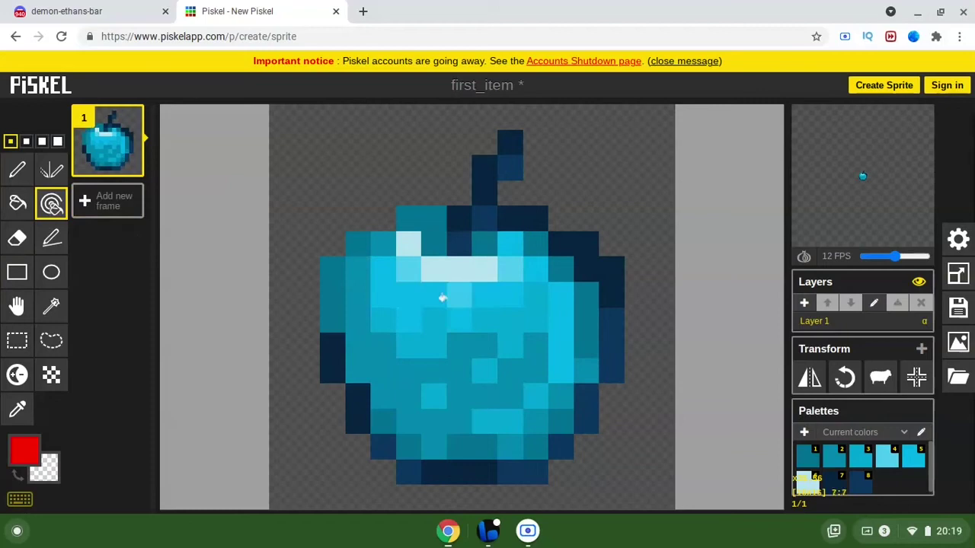
left_click(409, 297)
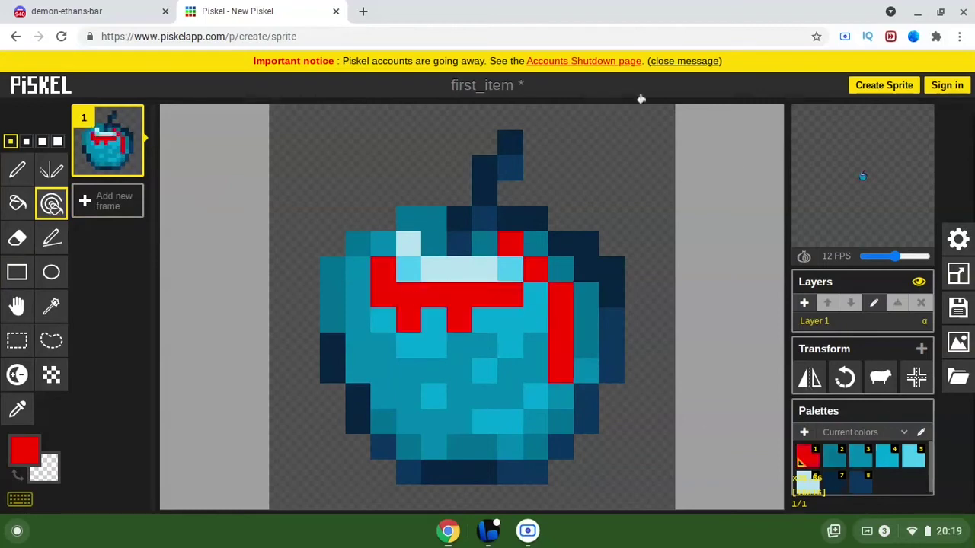
left_click(23, 449)
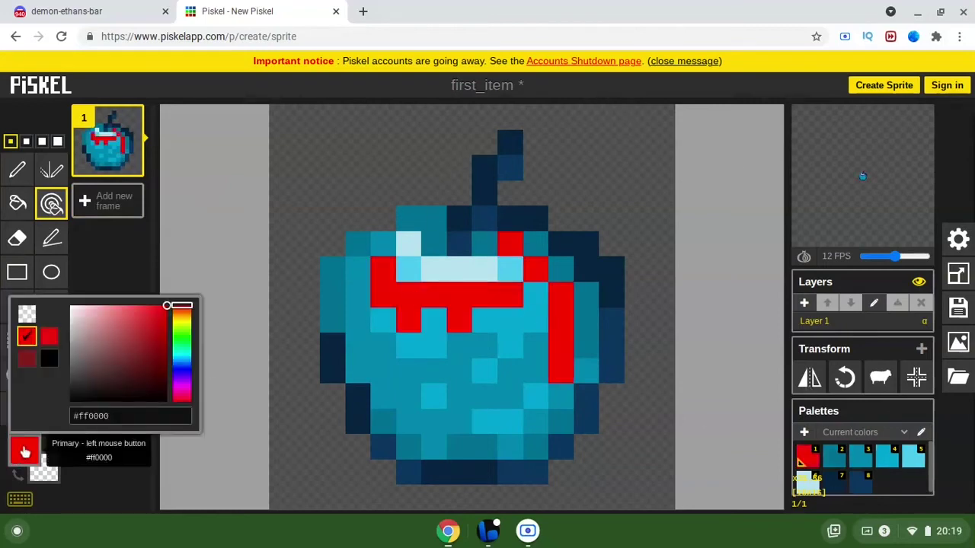
left_click(164, 331)
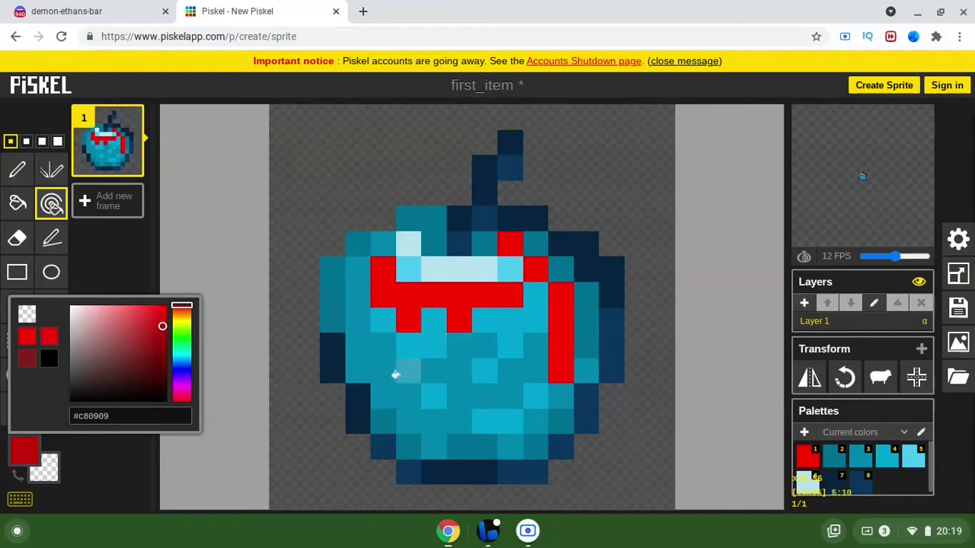
left_click(395, 375)
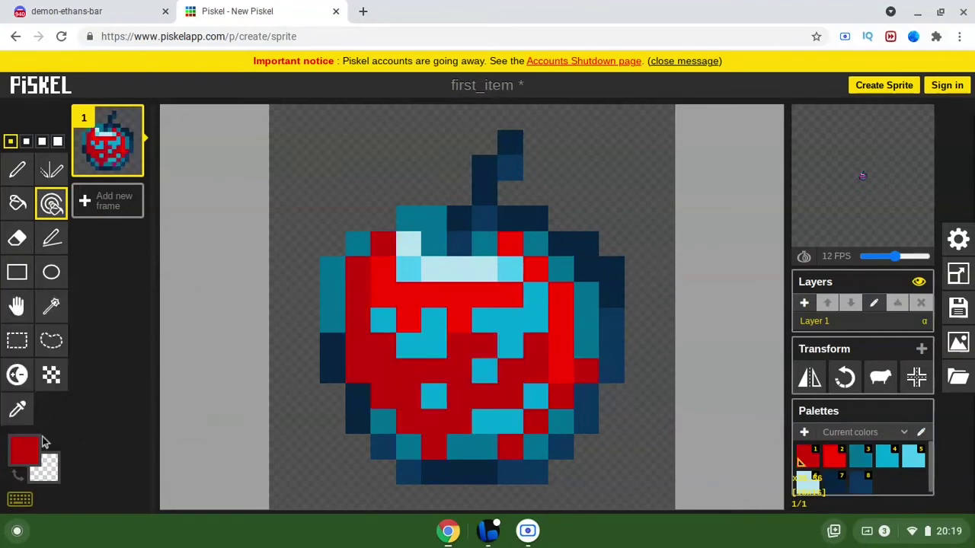
Step: Repaint the pale cyan highlights bright red #f72828, then mix a deep purple colour
left_click(23, 450)
left_click(156, 319)
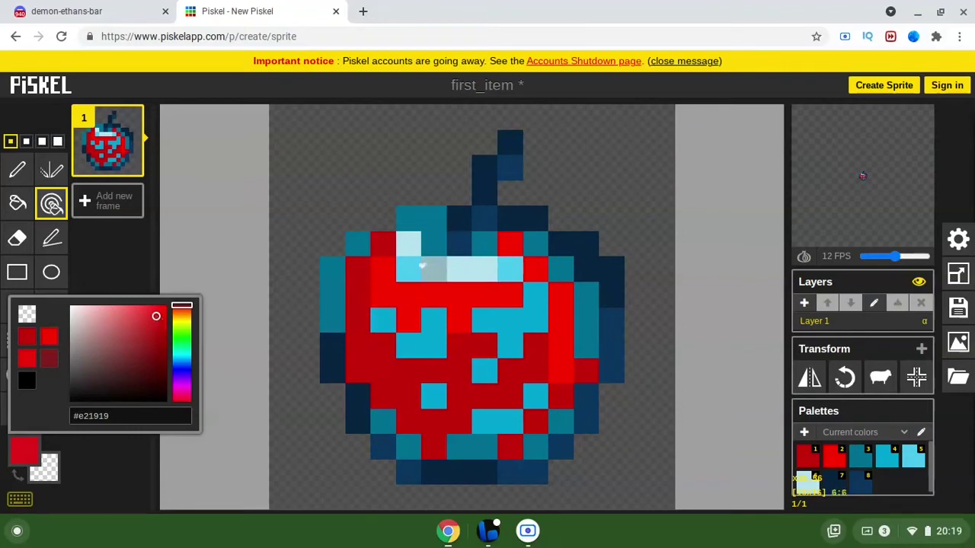
left_click(151, 312)
left_click(429, 267)
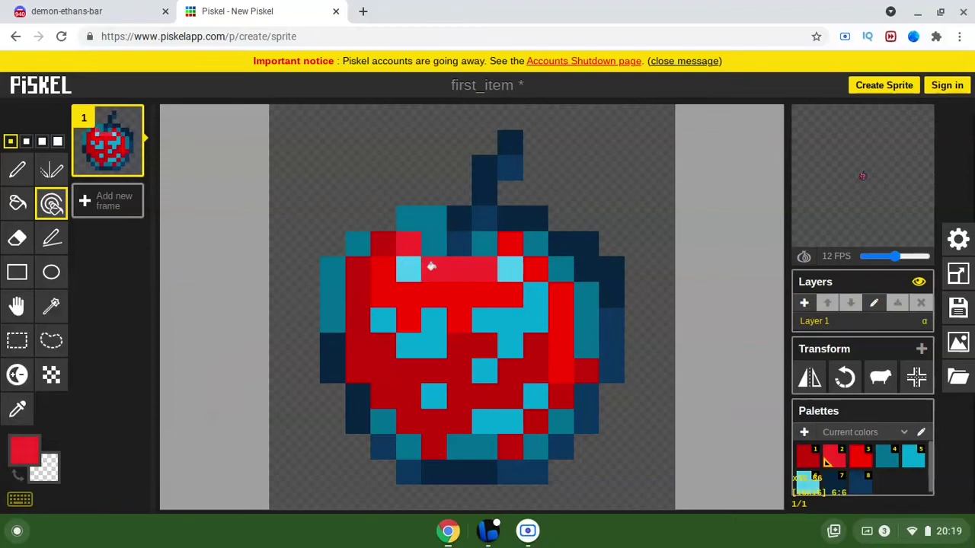
left_click(24, 451)
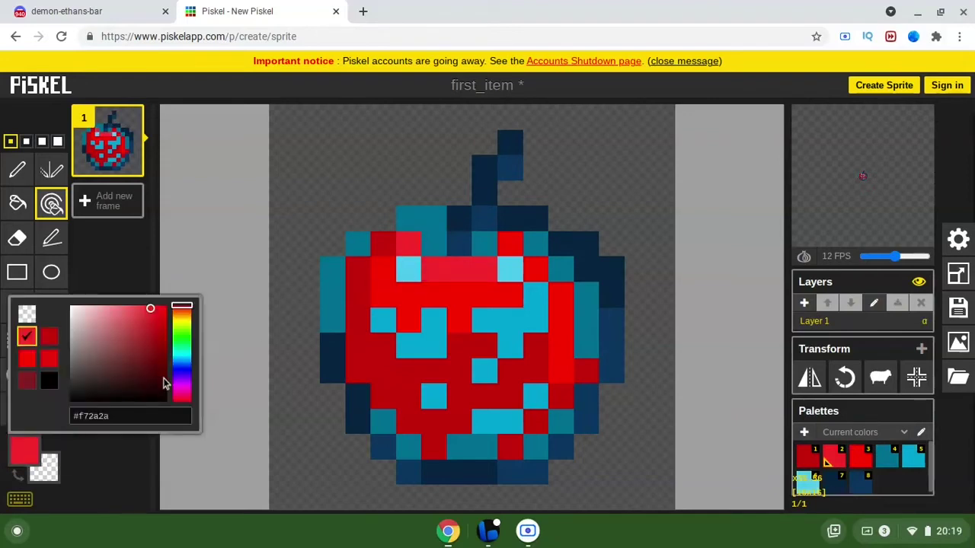
mouse_move(163, 383)
left_mouse_down()
mouse_move(144, 385)
mouse_move(152, 337)
left_mouse_up()
left_click_drag(188, 387, 185, 381)
Step: Turn the dark navy pixels purple #5e0eda and the remaining navy dark red #aa0c0c
left_click(160, 318)
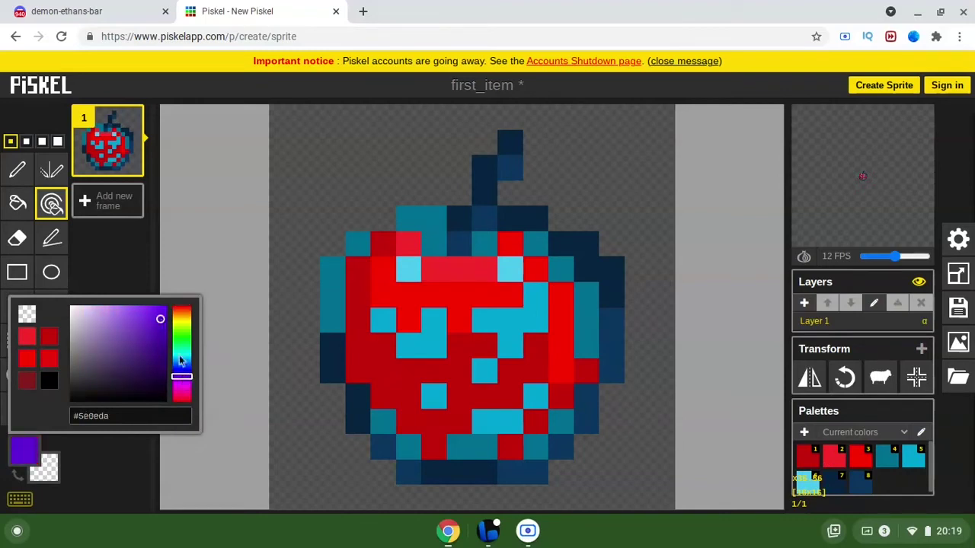
left_click(320, 355)
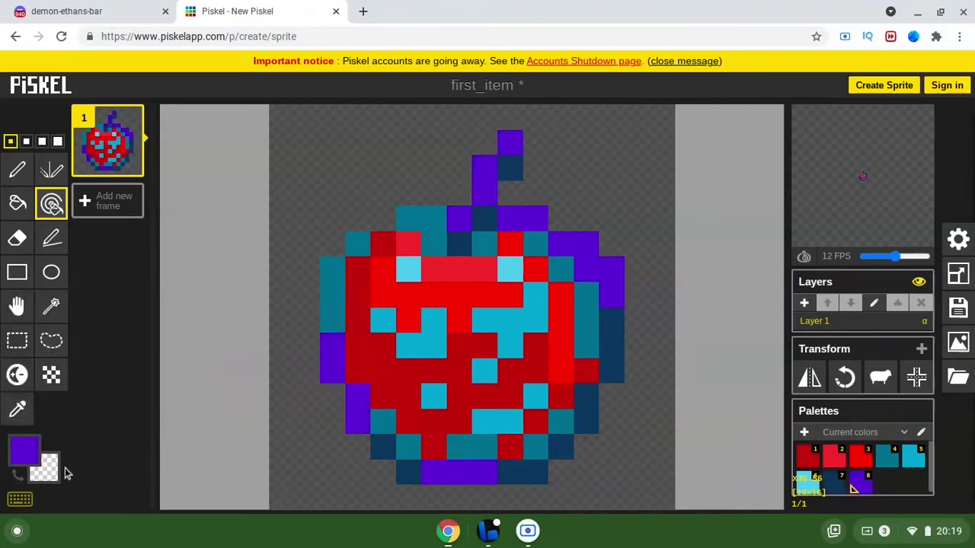
left_click(25, 450)
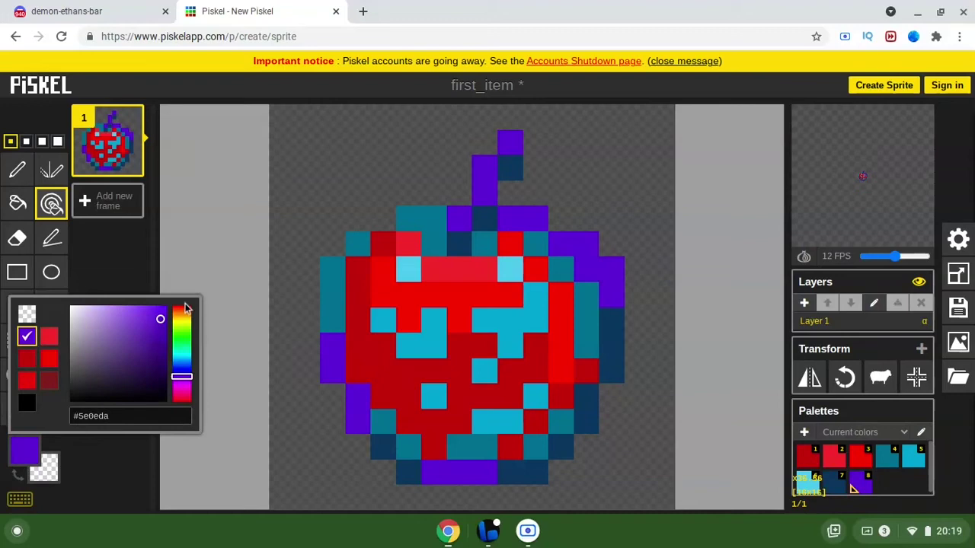
left_click(188, 312)
left_click(158, 339)
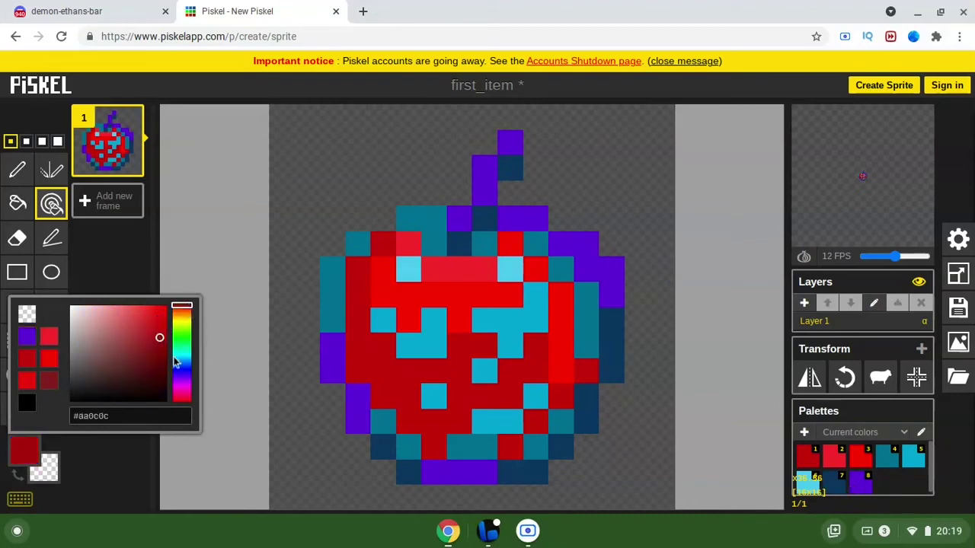
left_click(509, 472)
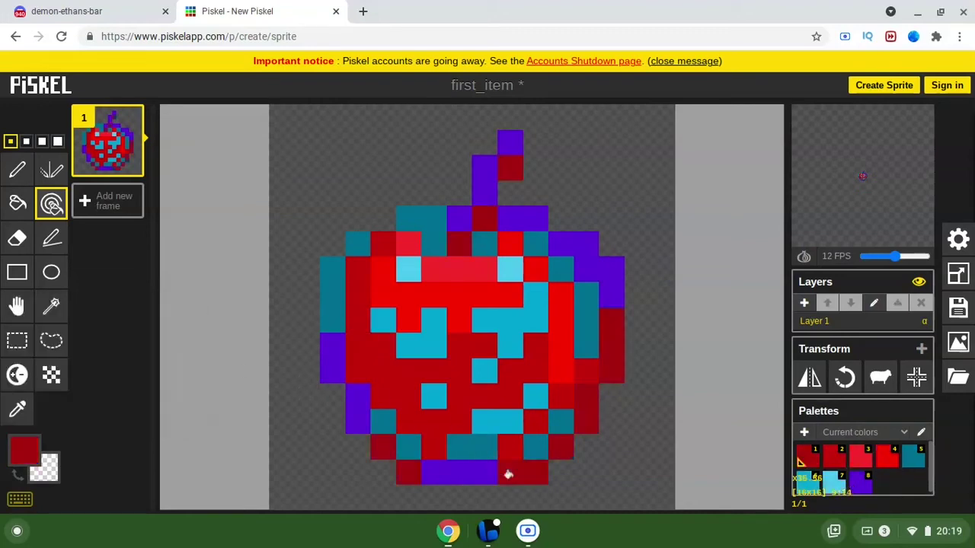
Step: Recolour the mid-cyan pixels red #e60e0e and the light-blue highlights red #e82b2b
left_click(26, 449)
left_click(161, 315)
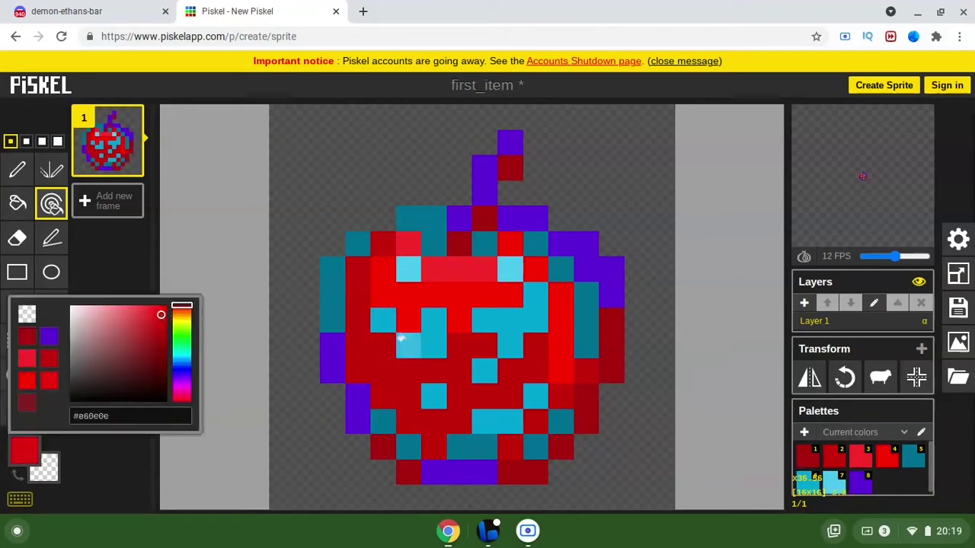
left_click(386, 322)
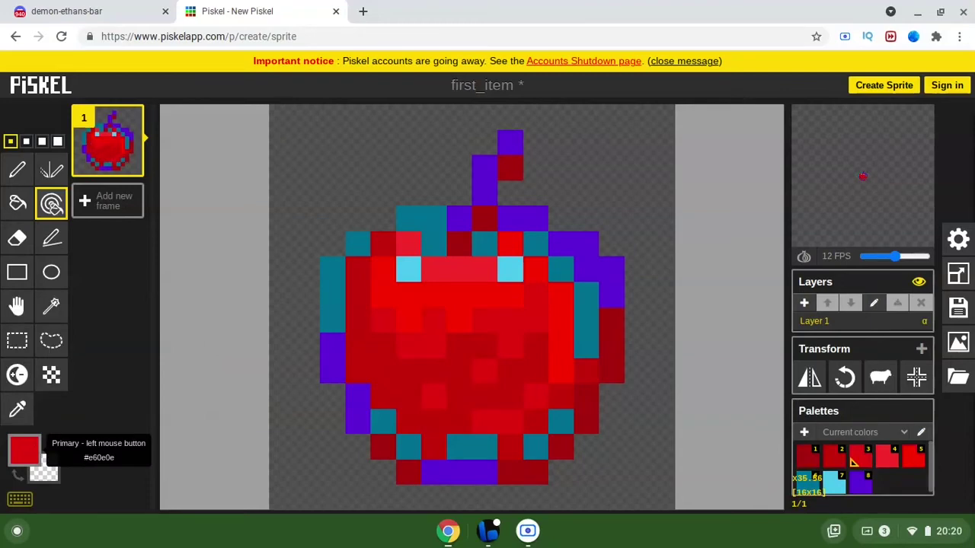
left_click(25, 449)
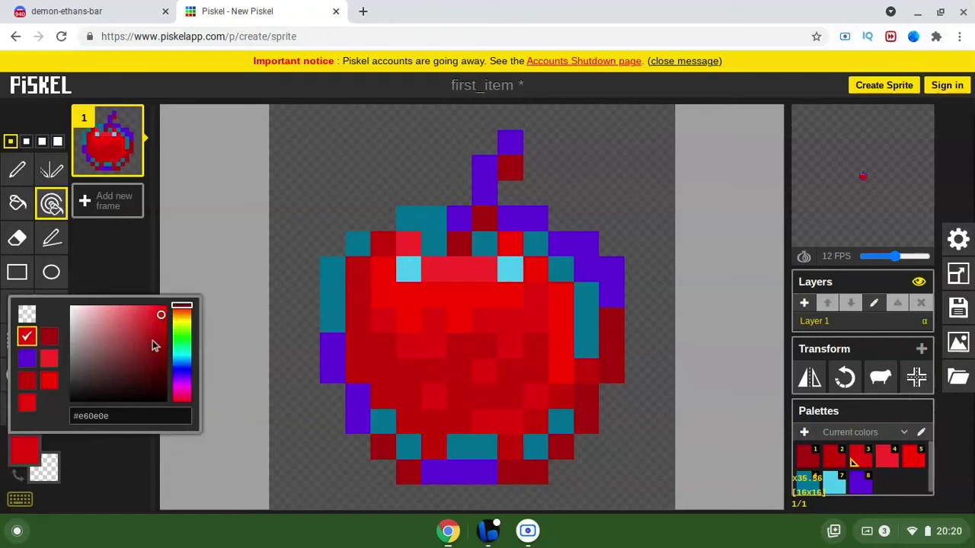
mouse_move(157, 348)
left_mouse_down()
mouse_move(147, 324)
mouse_move(157, 311)
left_mouse_up()
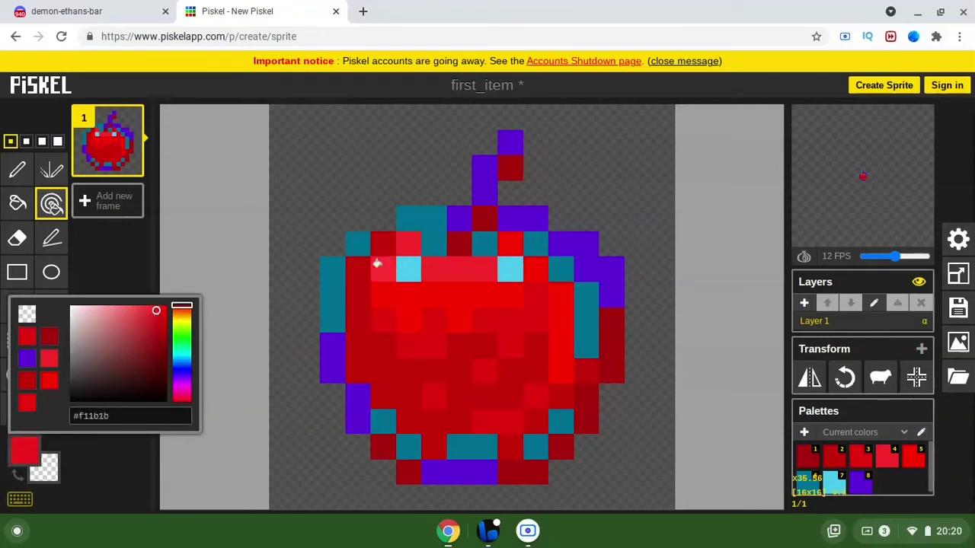
left_click(401, 272)
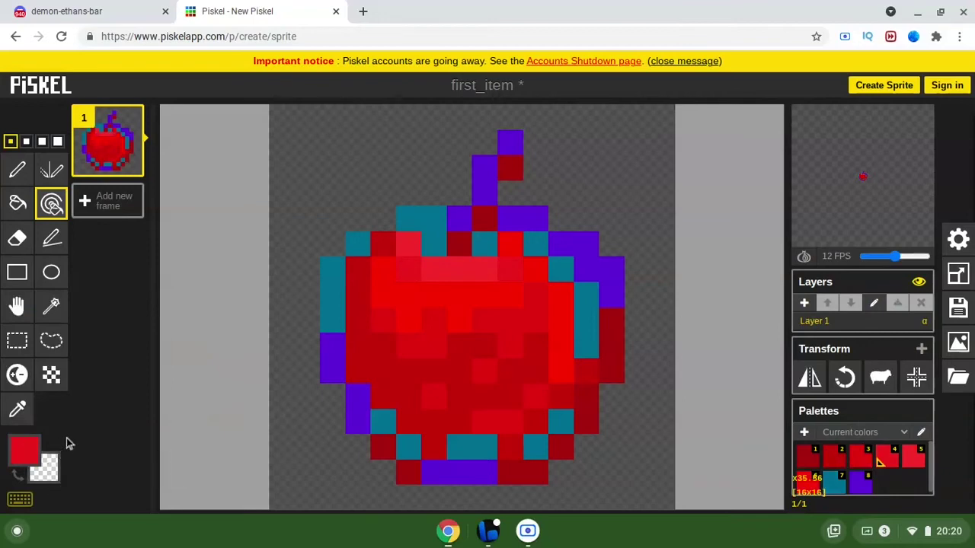
Step: Turn the teal pixels purple, then make the bright purple pixels dark purple #43045f
left_click(24, 449)
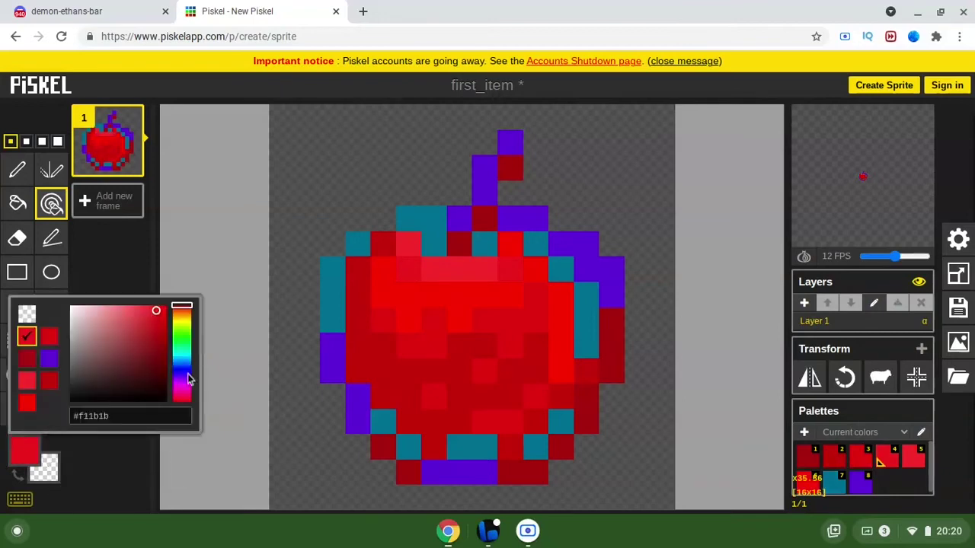
left_click(183, 386)
left_click(160, 339)
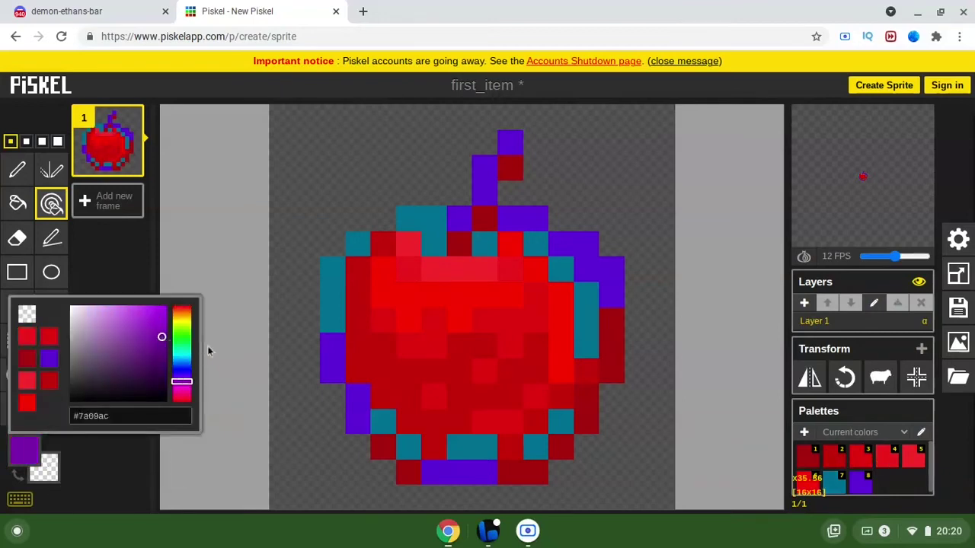
left_click(329, 295)
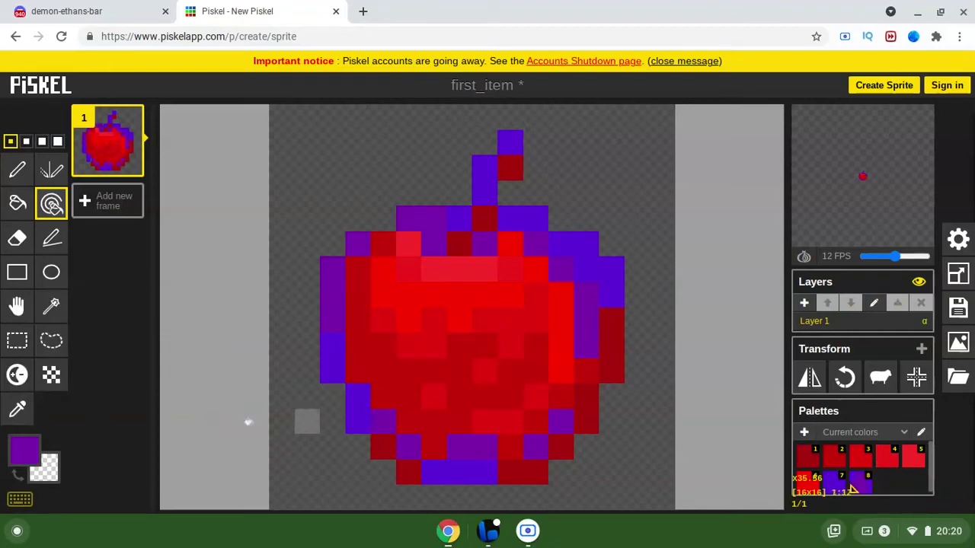
left_click(23, 453)
left_click(162, 366)
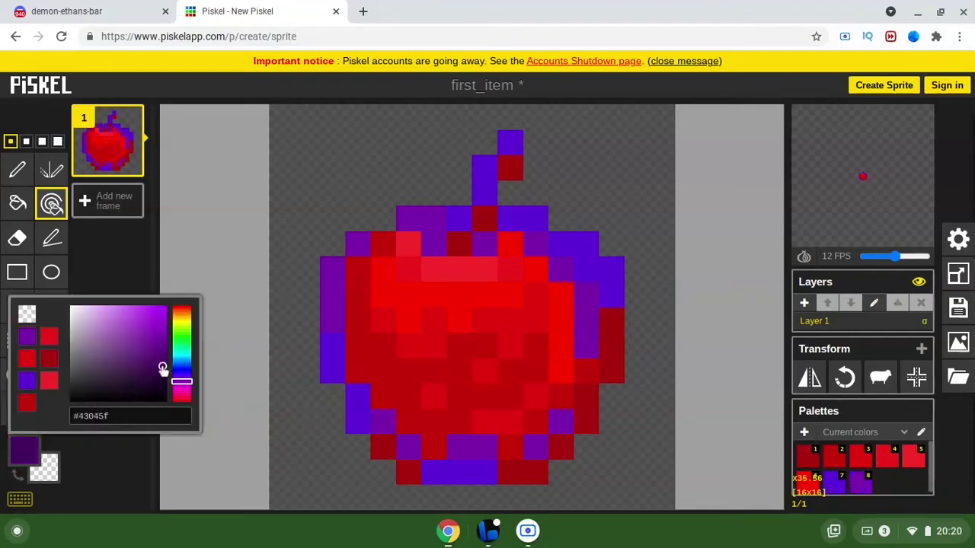
left_click(323, 364)
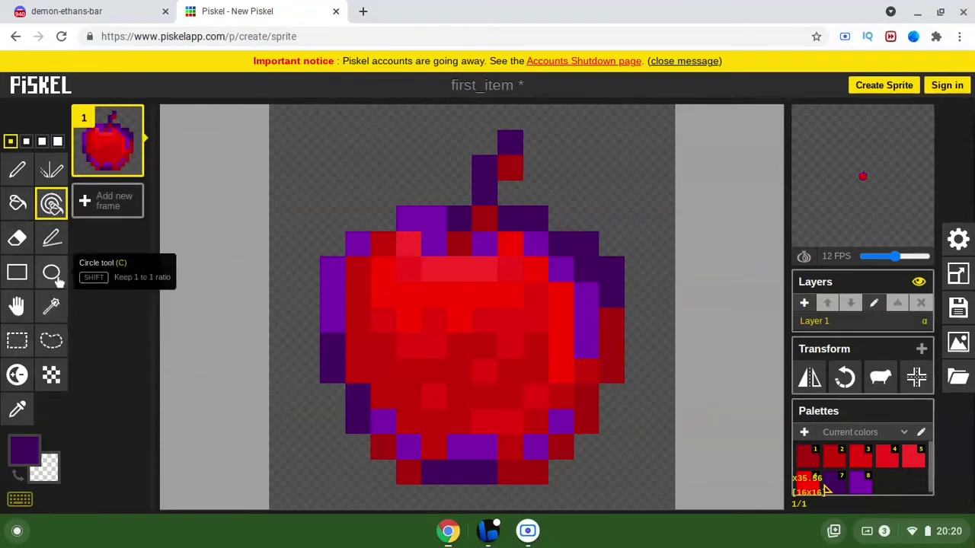
Step: Draw a dark-purple diagonal line across the apple and erase the stray bottom-edge pixels
left_click(51, 241)
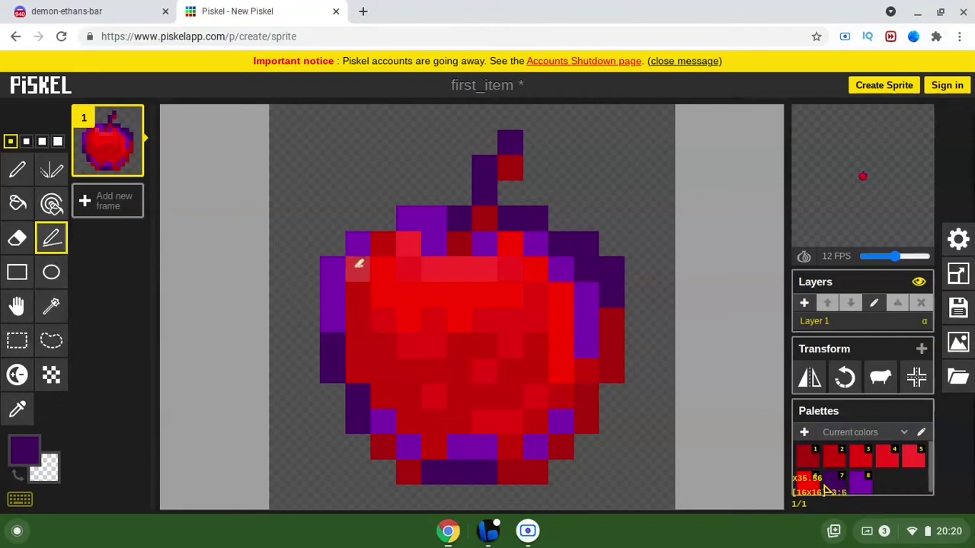
mouse_move(357, 264)
left_mouse_down()
mouse_move(403, 302)
mouse_move(461, 322)
mouse_move(546, 413)
mouse_move(600, 494)
left_mouse_up()
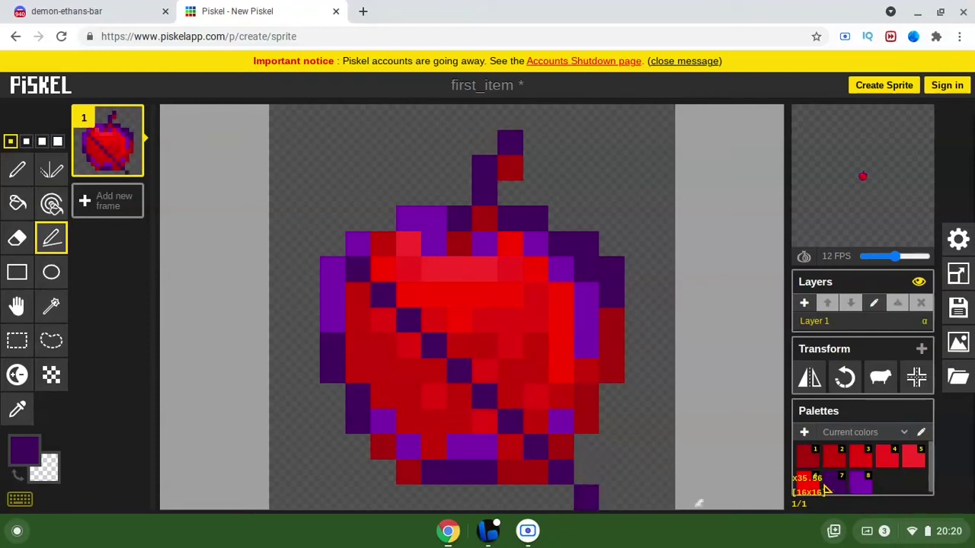
right_click(586, 497)
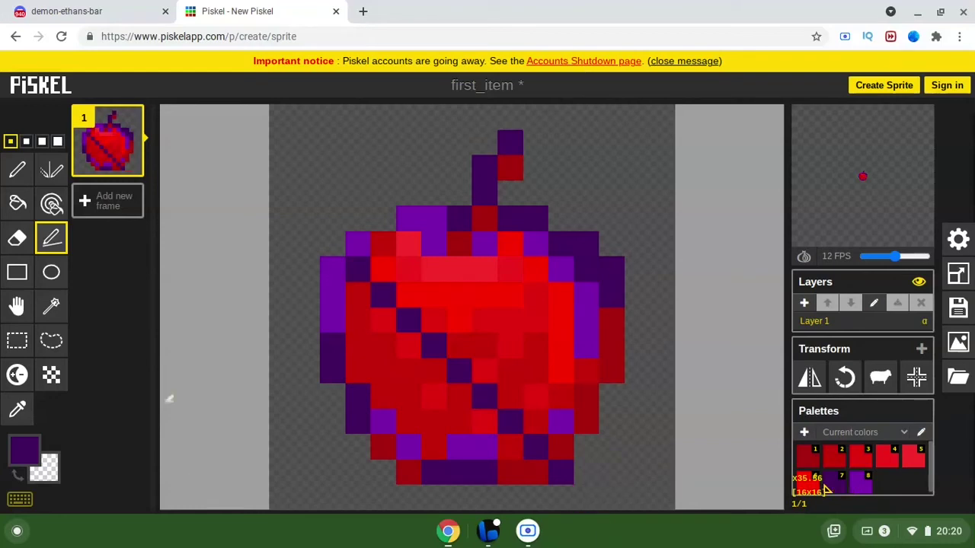
right_click(561, 472)
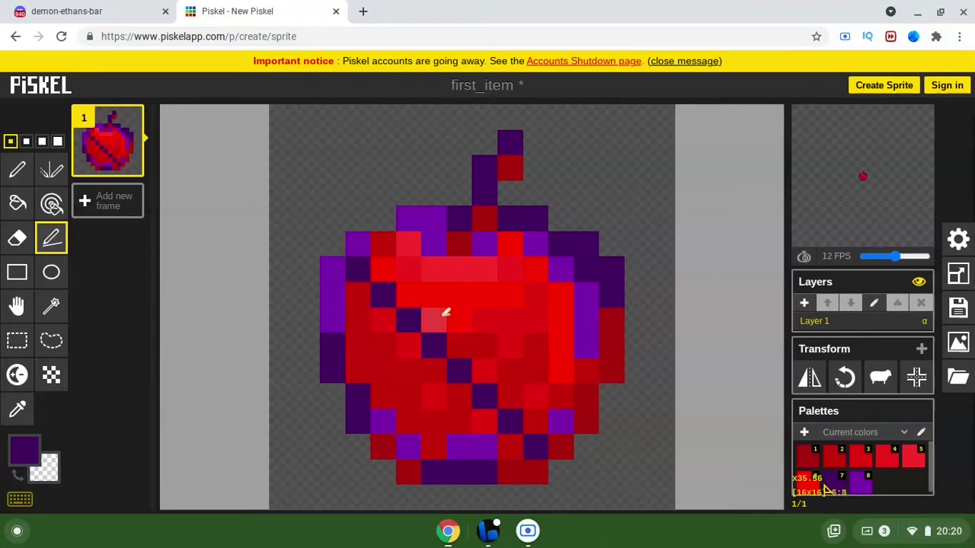
Step: Paint several dark-purple streaks and pixels across the apple's red body
left_click(458, 320)
mouse_move(486, 295)
left_mouse_down()
mouse_move(522, 299)
mouse_move(579, 266)
left_mouse_up()
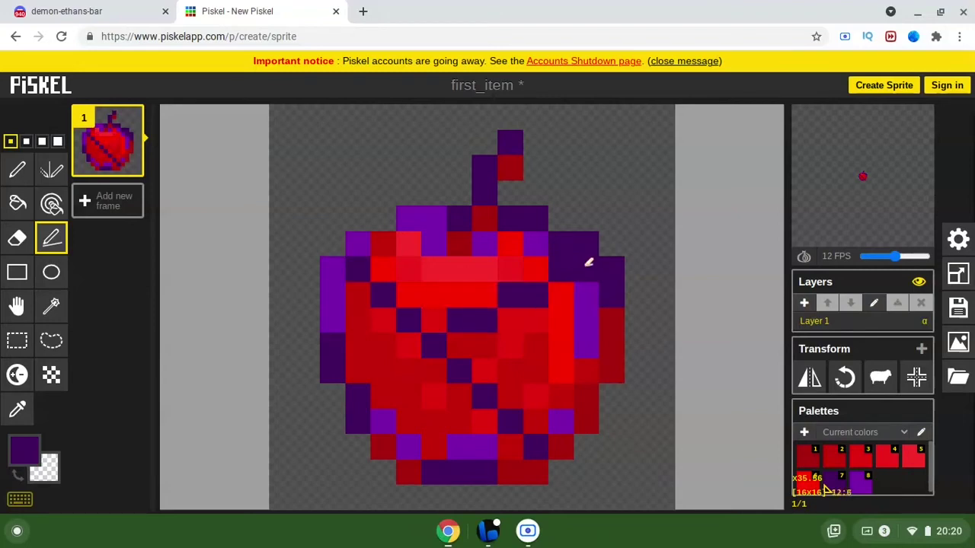
left_click(485, 345)
mouse_move(508, 371)
left_mouse_down()
mouse_move(546, 367)
mouse_move(579, 385)
left_mouse_up()
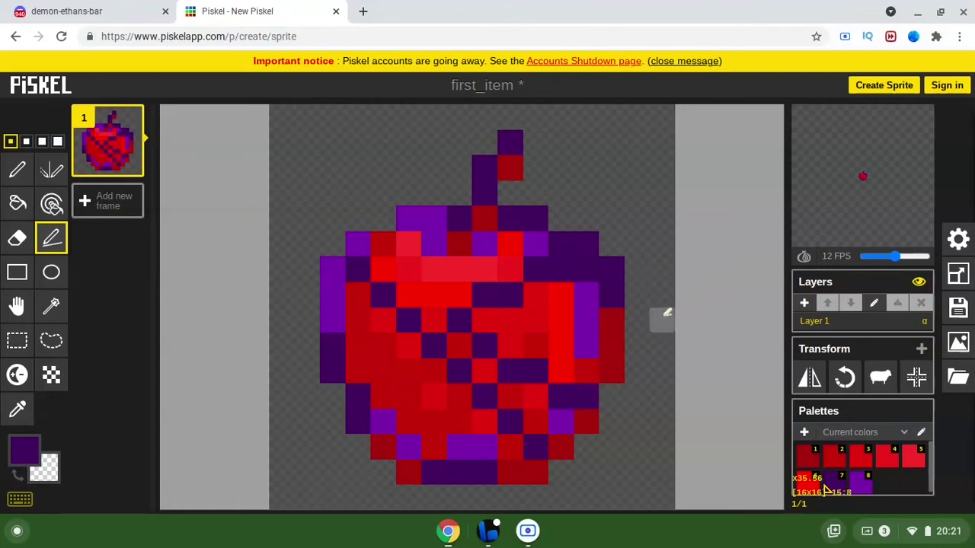
left_click_drag(535, 321, 563, 319)
left_click(585, 299)
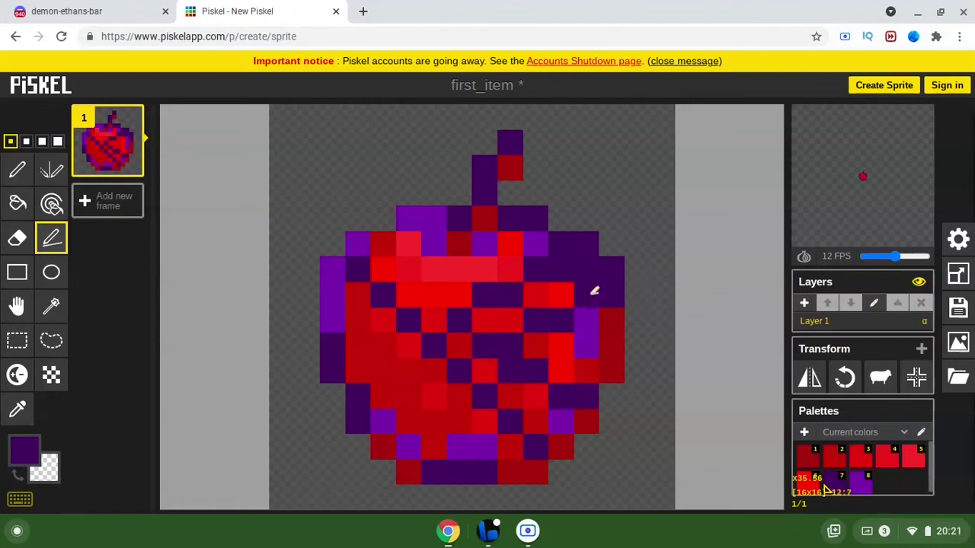
mouse_move(417, 308)
left_mouse_down()
mouse_move(442, 278)
mouse_move(409, 242)
left_mouse_up()
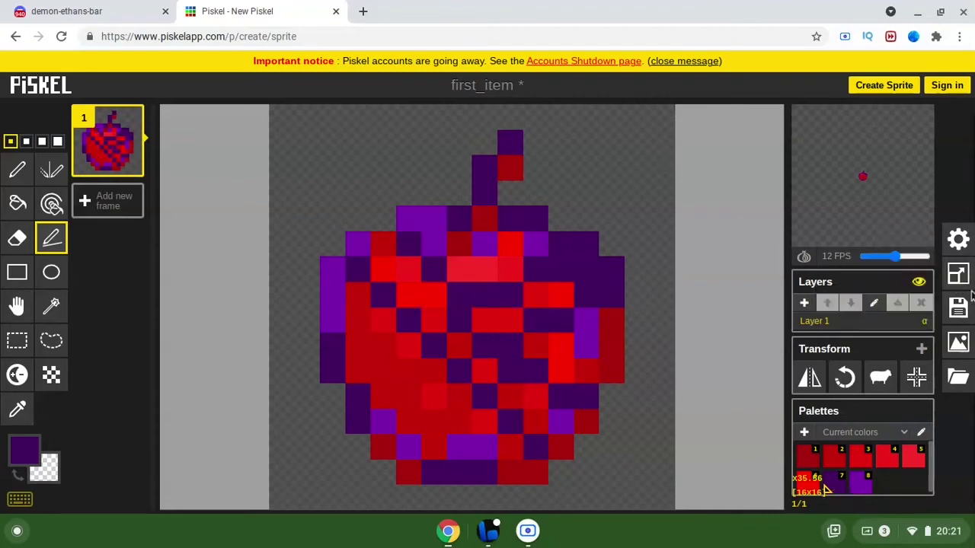
Step: Export the 16×16 sprite from the PNG export panel as first_item.png
left_click(960, 343)
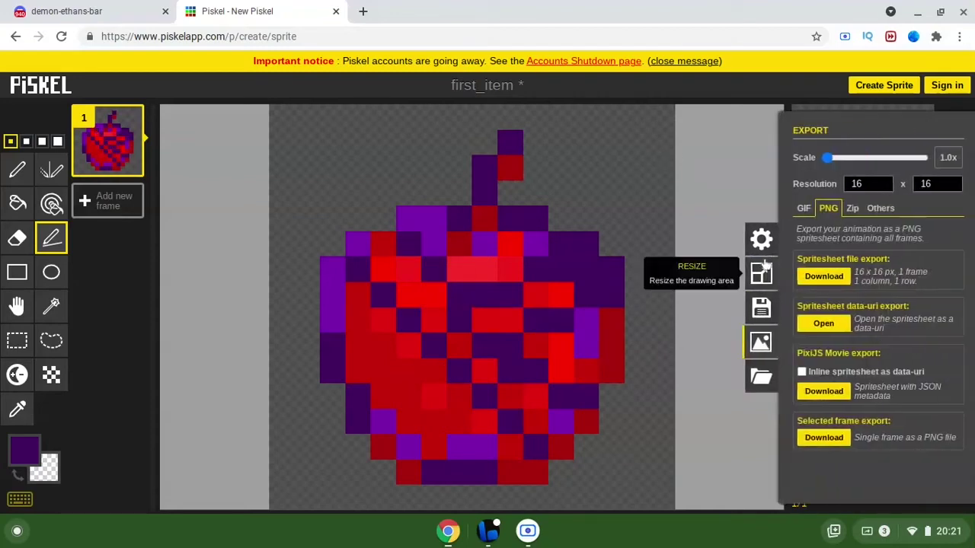
left_click(843, 278)
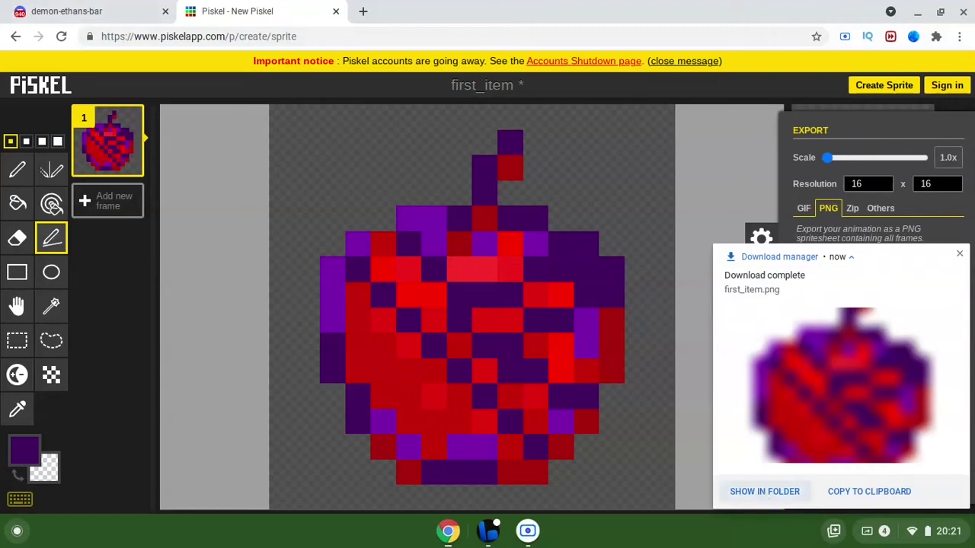
Step: Show first_item.png in the Downloads folder and open its context menu, leaving the name unchanged
left_click(763, 492)
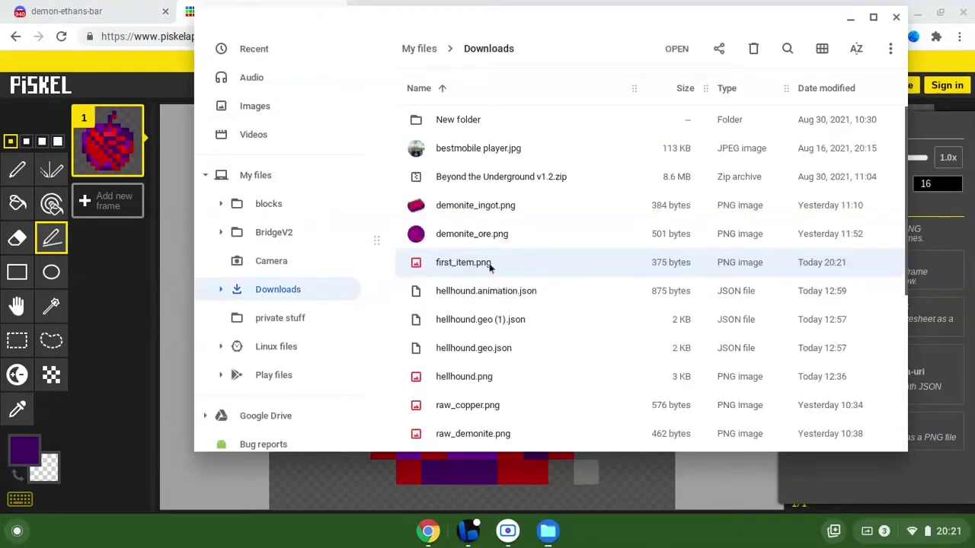
right_click(488, 263)
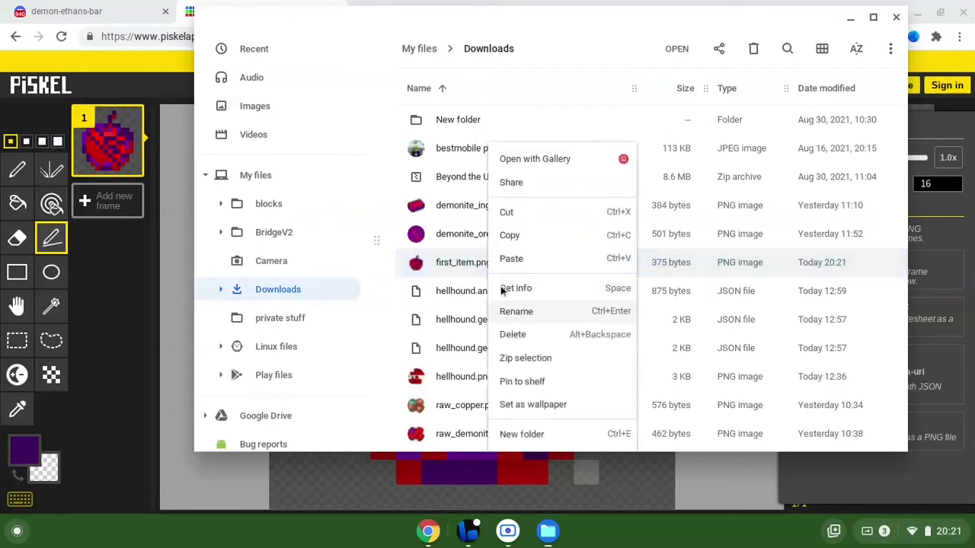
left_click(512, 310)
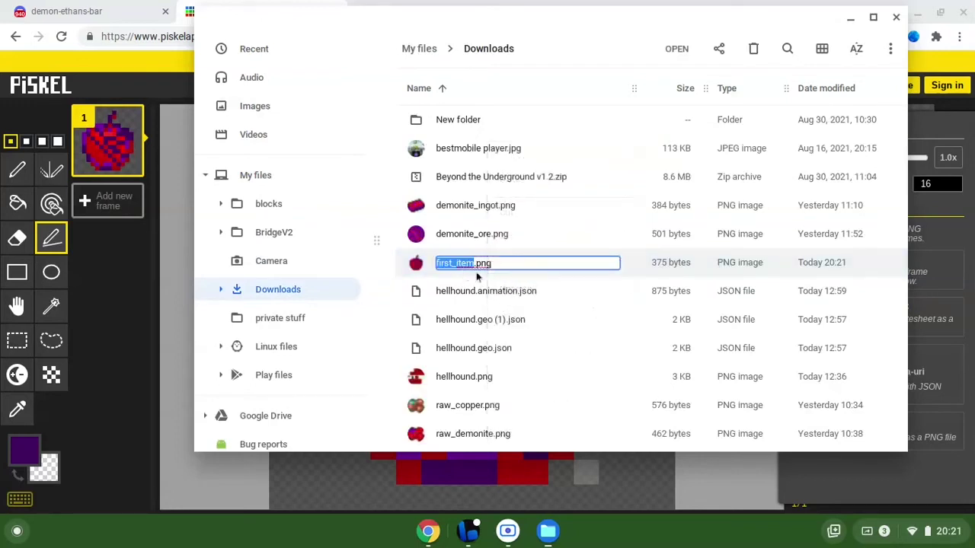
left_click(617, 267)
right_click(630, 262)
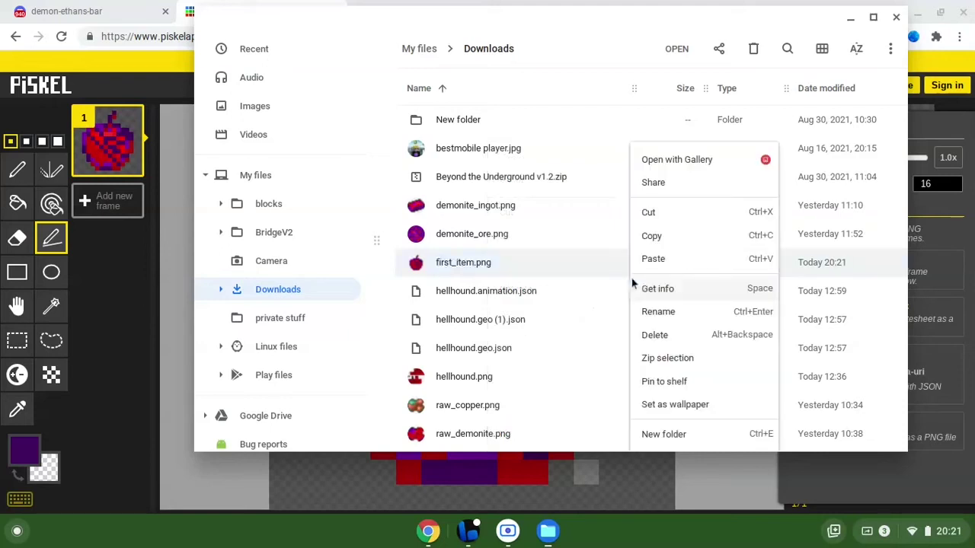
Step: Copy first_item.png and navigate to BridgeV2 > projects > Bridge. V2 Course > RP > textures > items
left_click(651, 236)
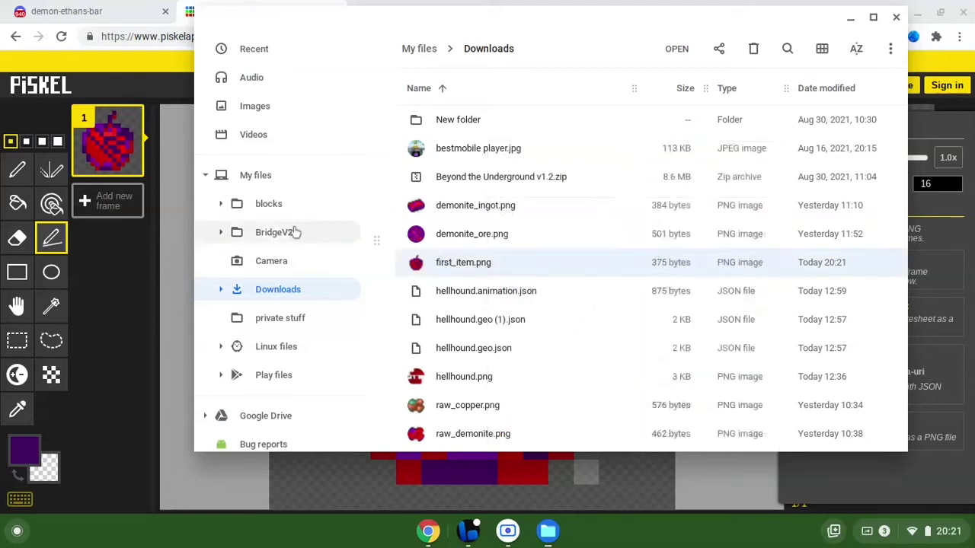
left_click(295, 232)
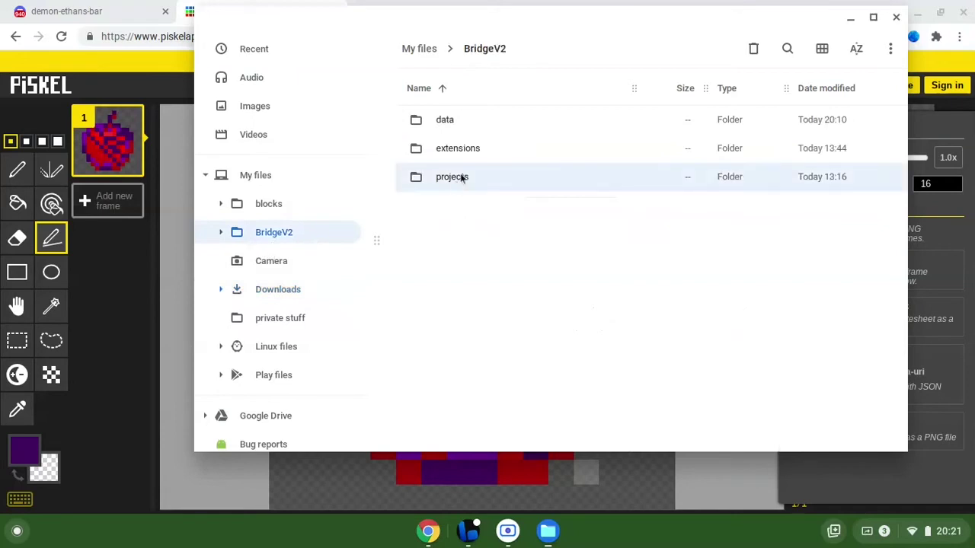
double_click(460, 176)
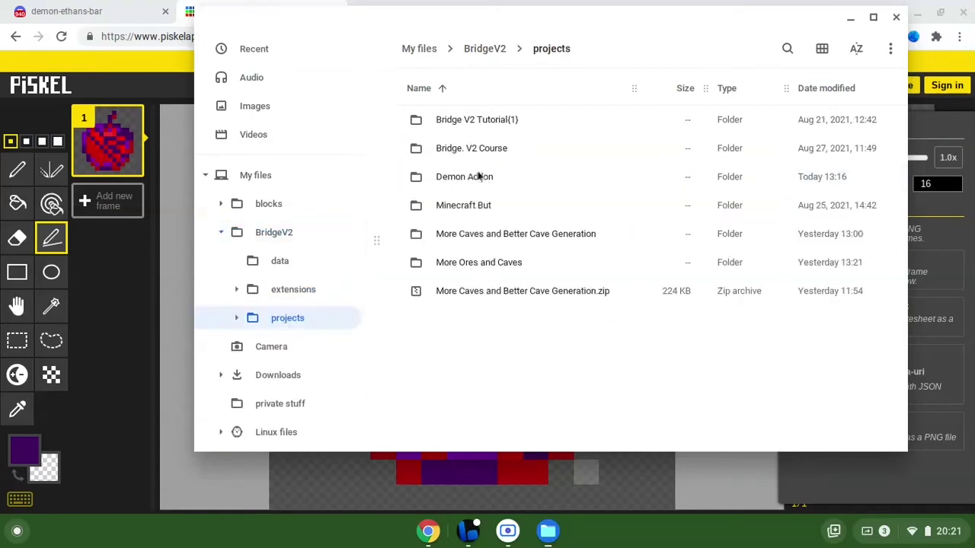
double_click(480, 150)
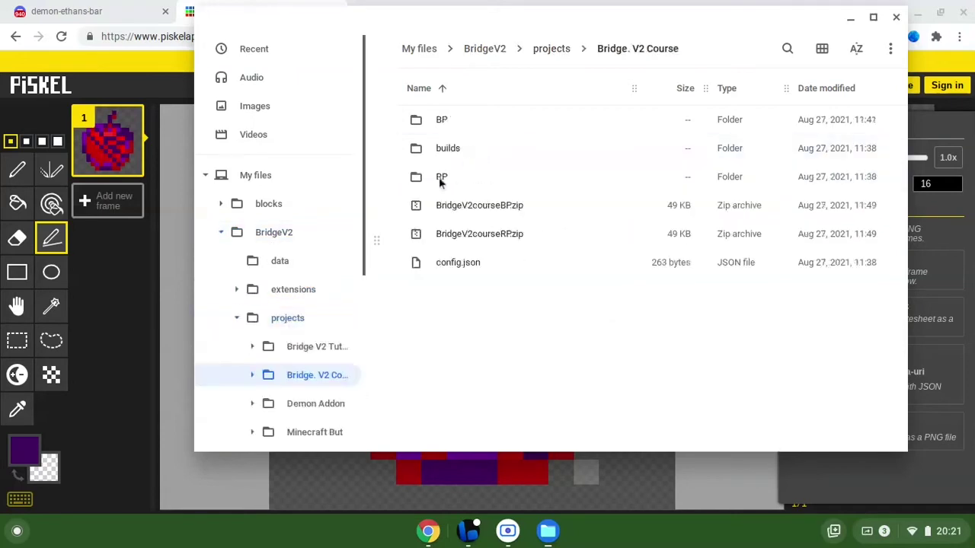
double_click(447, 177)
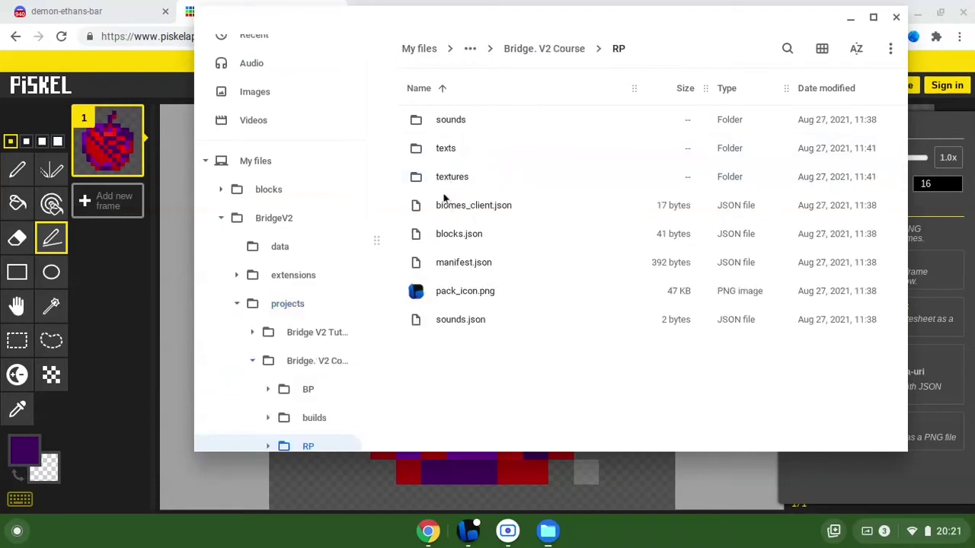
double_click(445, 183)
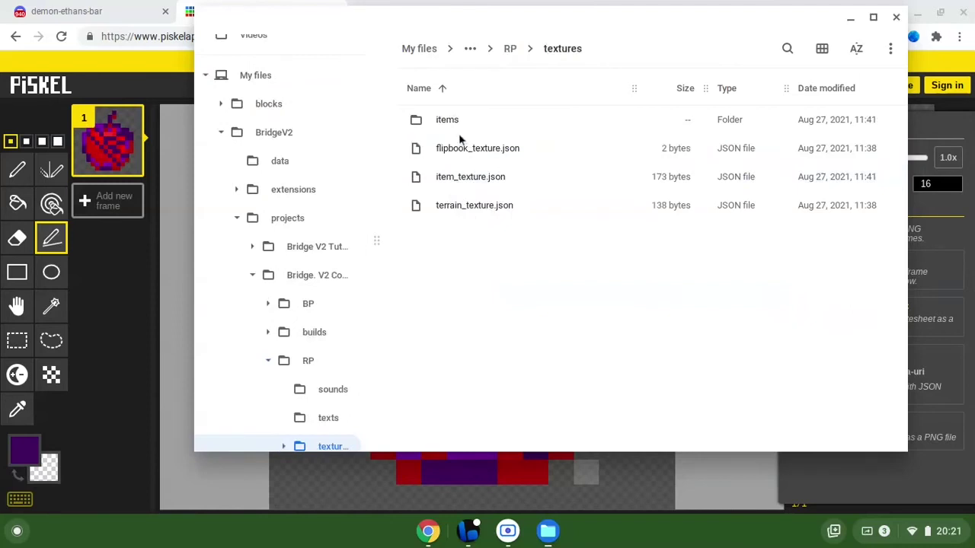
left_click(459, 133)
double_click(459, 131)
Step: Delete the old first_item.png in items and paste the new one
left_click(496, 120)
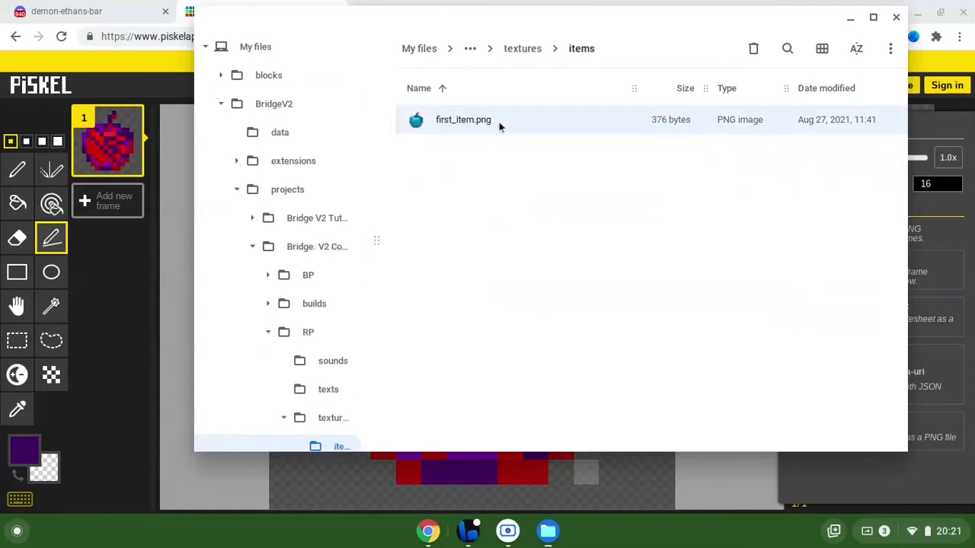
left_click(754, 49)
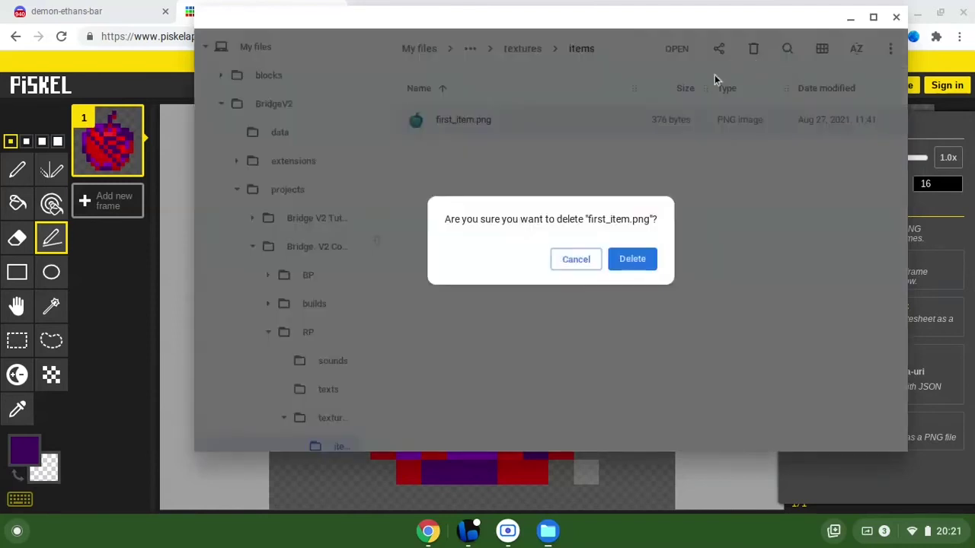
left_click(626, 257)
right_click(553, 163)
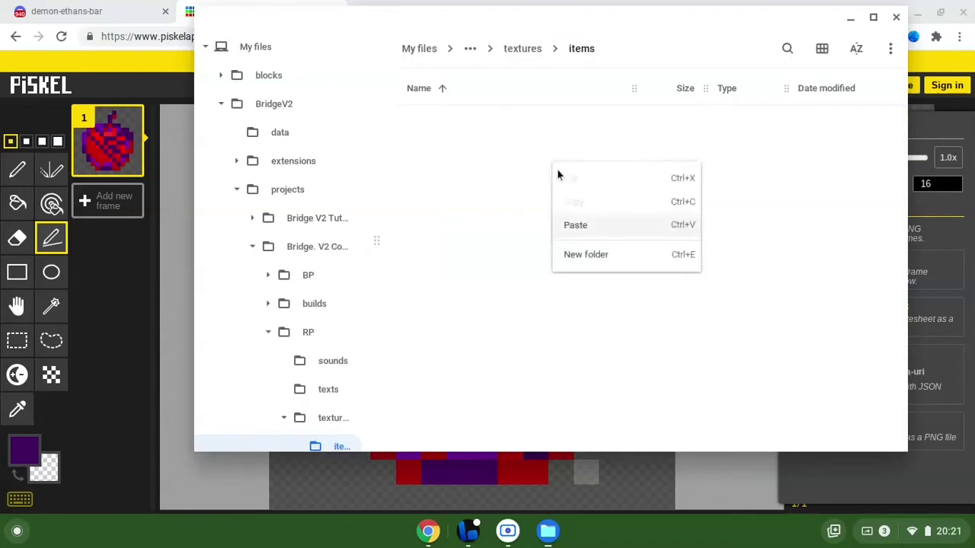
left_click(589, 224)
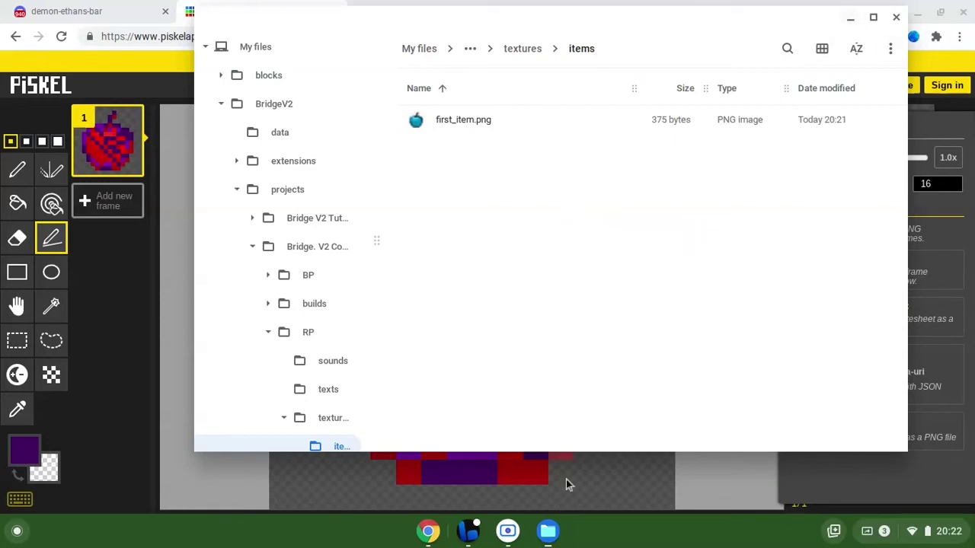
left_click(471, 537)
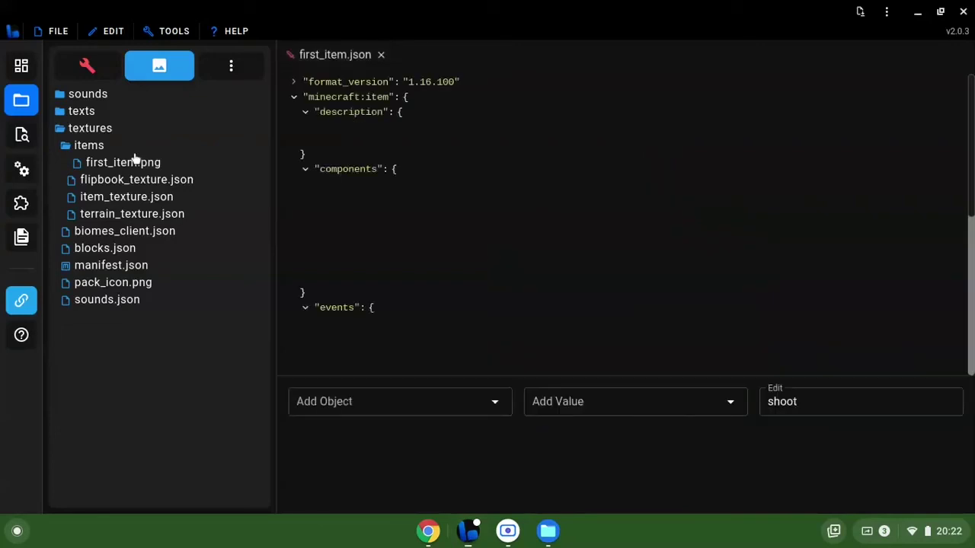
Step: Reopen first_item.png in bridge.'s textures/items tree to show the red-purple apple, then return to Files
left_click(131, 161)
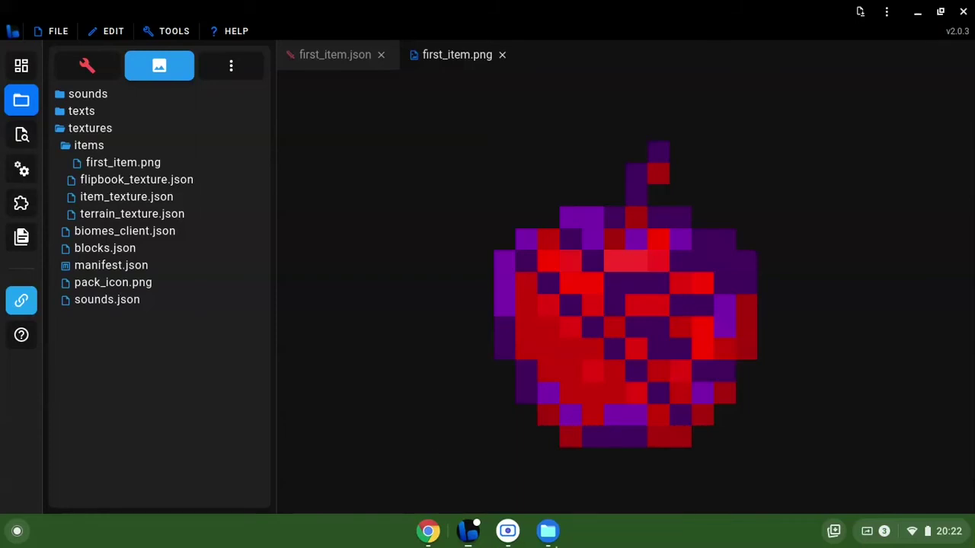
left_click(548, 531)
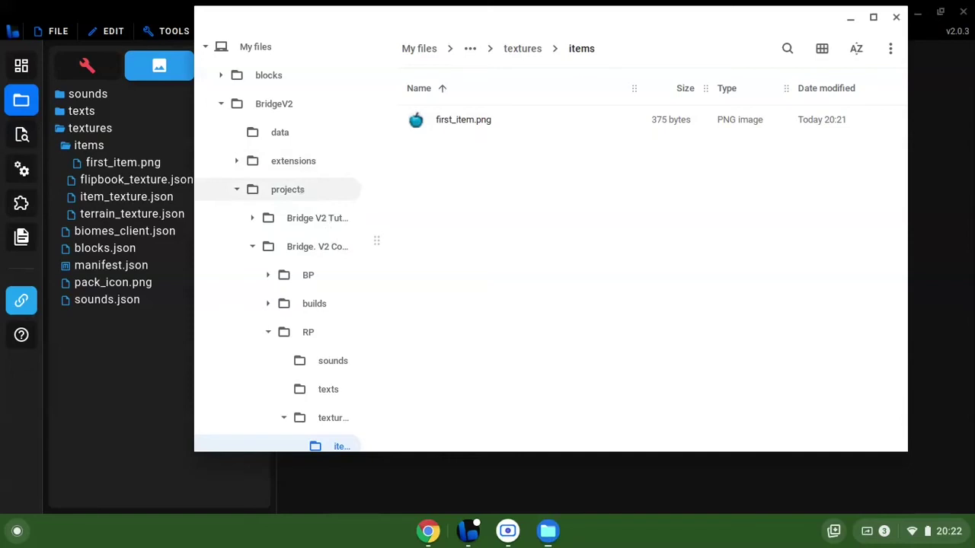
Step: Return to the Bridge. V2 Course folder, check the RP folder's Open with options, then go to Minecraft
left_click(314, 257)
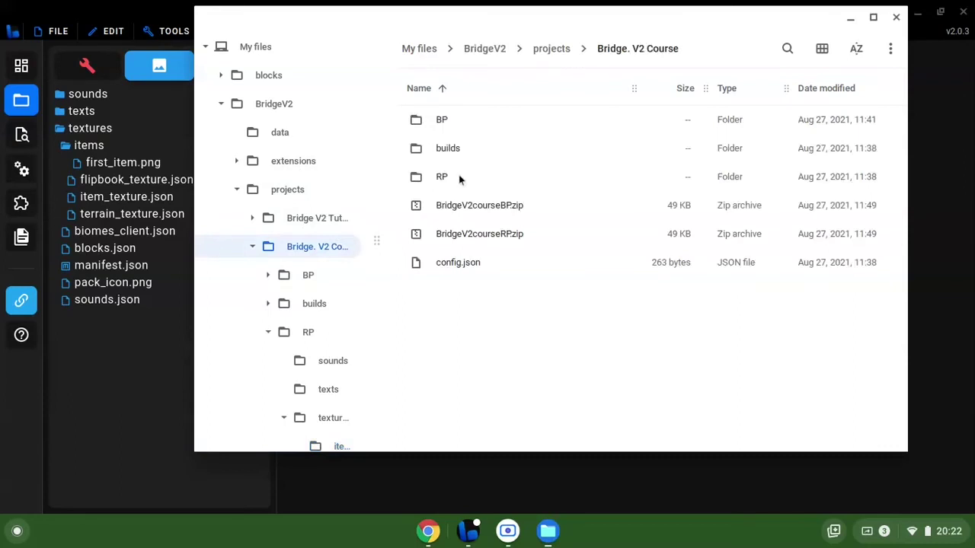
right_click(459, 178)
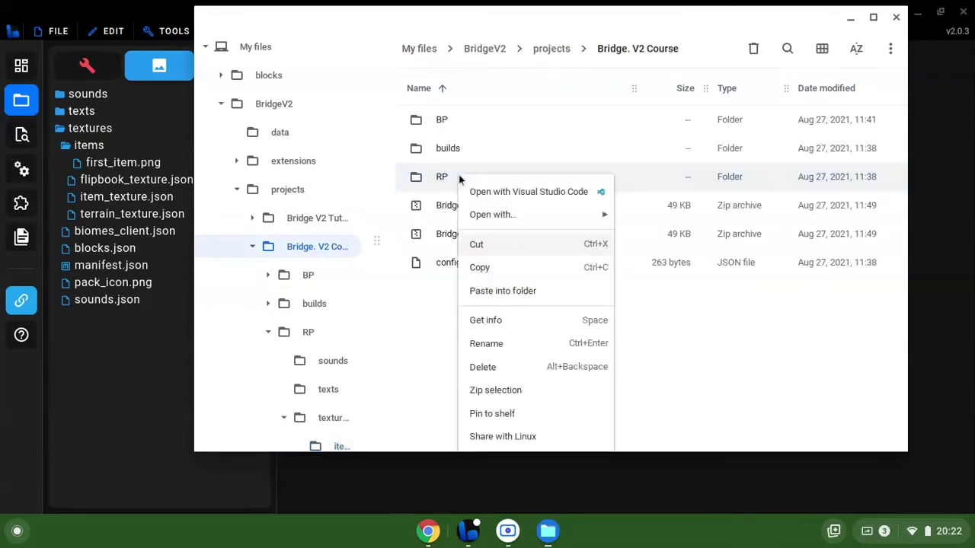
key("Down")
key("Down")
key("Right")
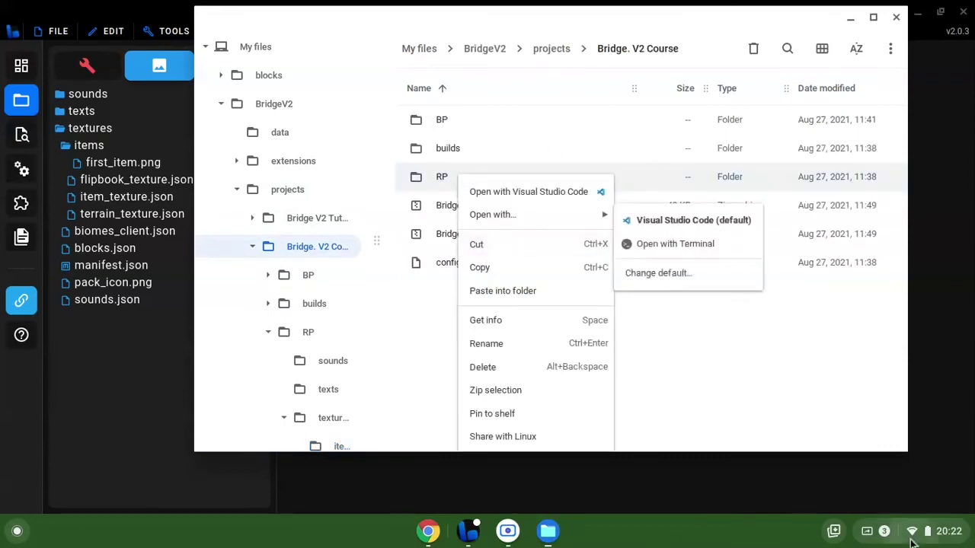
left_click(922, 531)
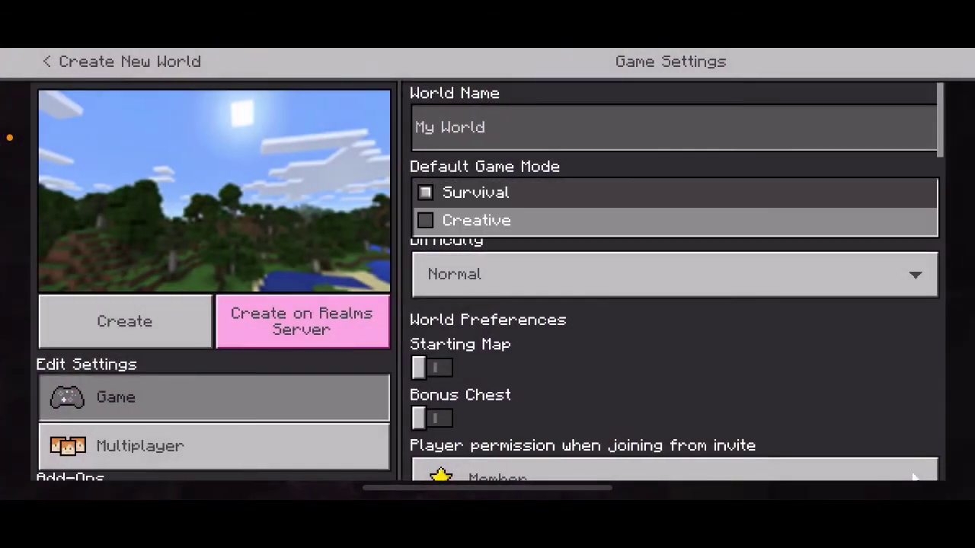
Step: Set Creative mode and enable Holiday Creator Features, Custom Biomes and Additional Modding Capabilities
left_click(476, 220)
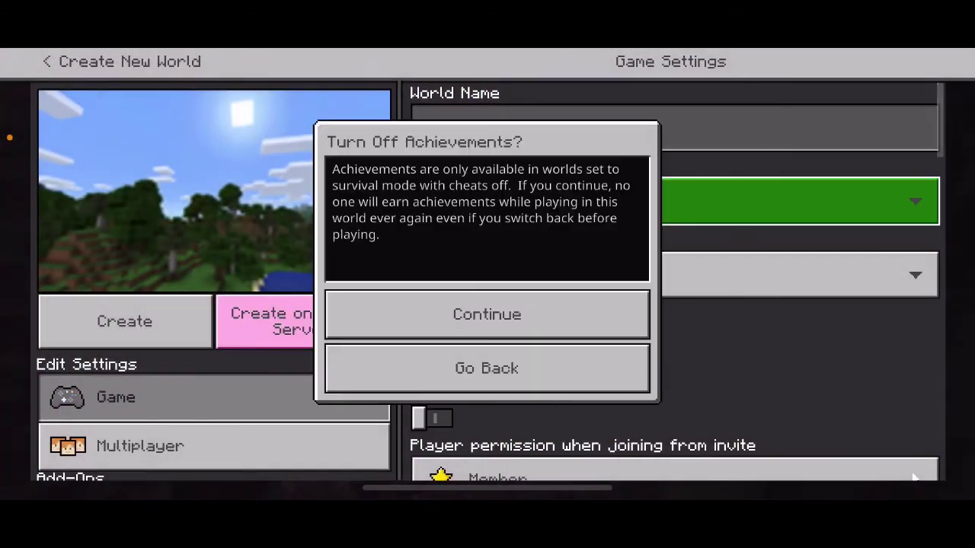
left_click(488, 313)
scroll(670, 304, "down", 5)
scroll(670, 290, "down", 10)
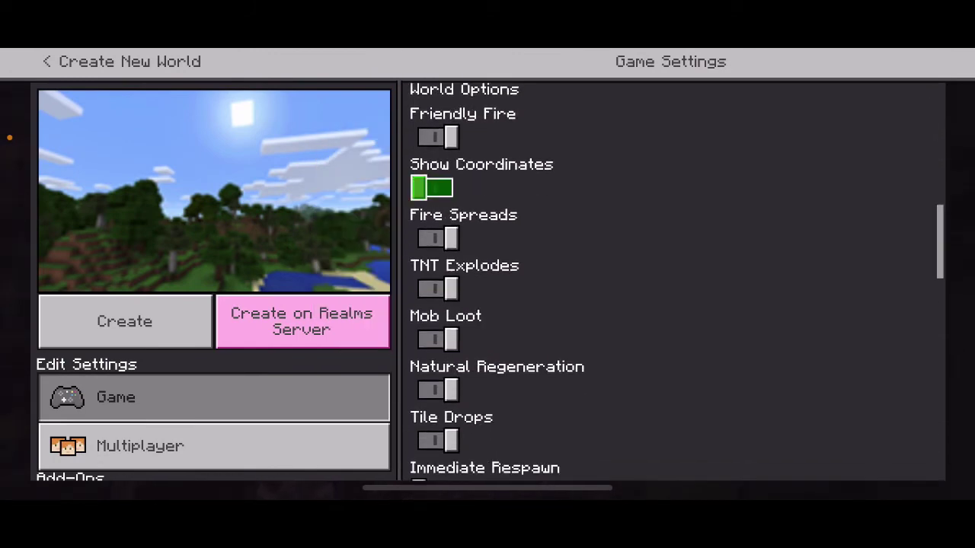
left_click(430, 266)
left_click(486, 314)
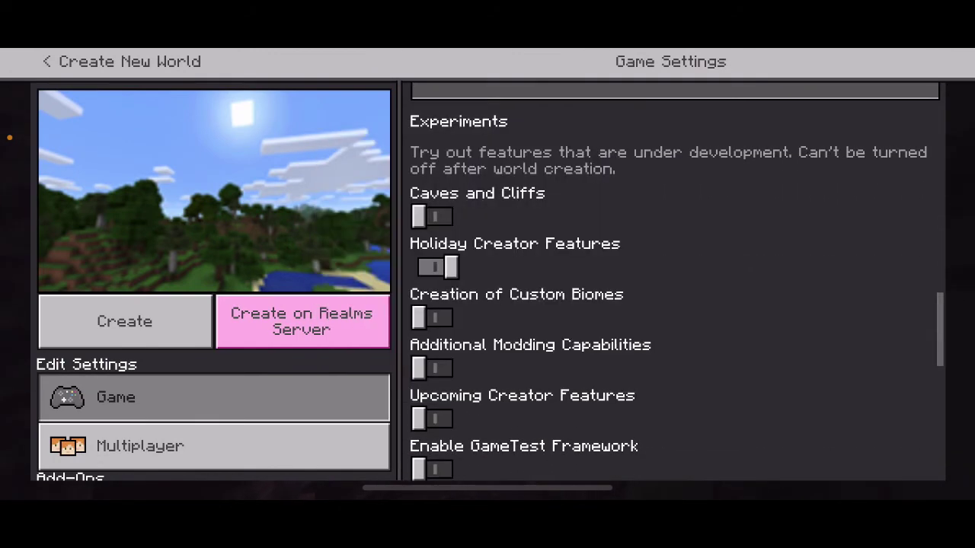
left_click(438, 316)
left_click(438, 366)
Step: Turn off Multiplayer Game in the world's multiplayer settings
scroll(670, 290, "down", 2)
scroll(670, 289, "down", 2)
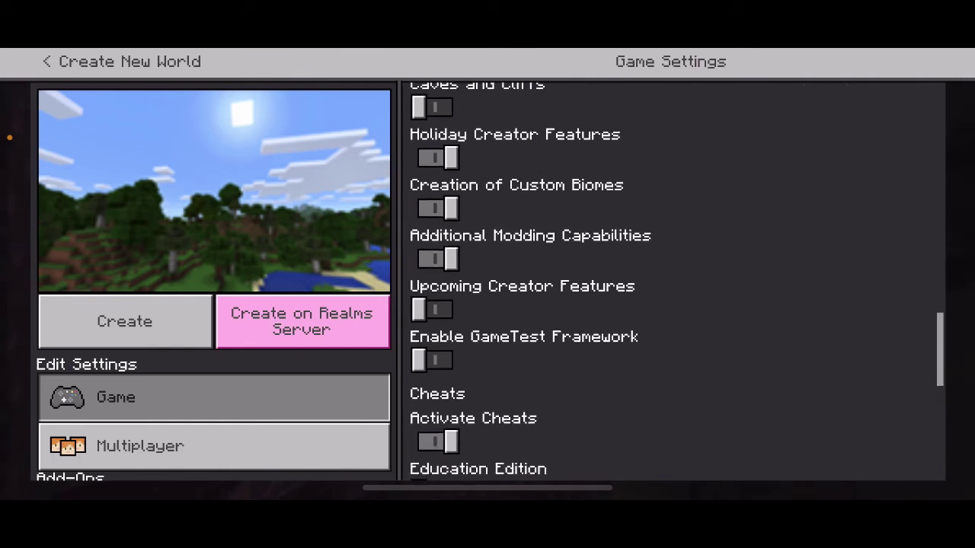
scroll(213, 358, "down", 3)
left_click(214, 359)
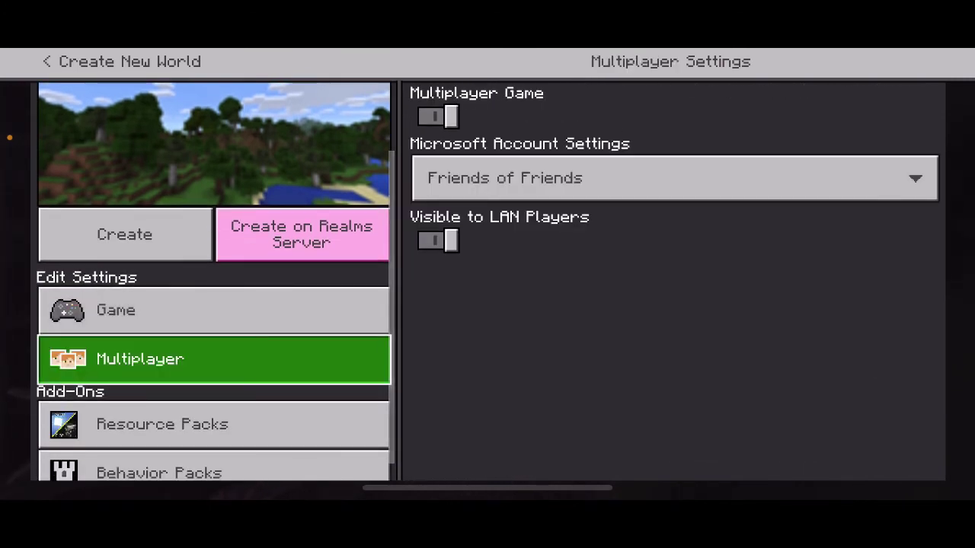
left_click(432, 116)
Step: Activate the Bridge. V2 Course behavior pack, accepting that achievements are disabled
scroll(213, 424, "down", 1)
left_click(213, 450)
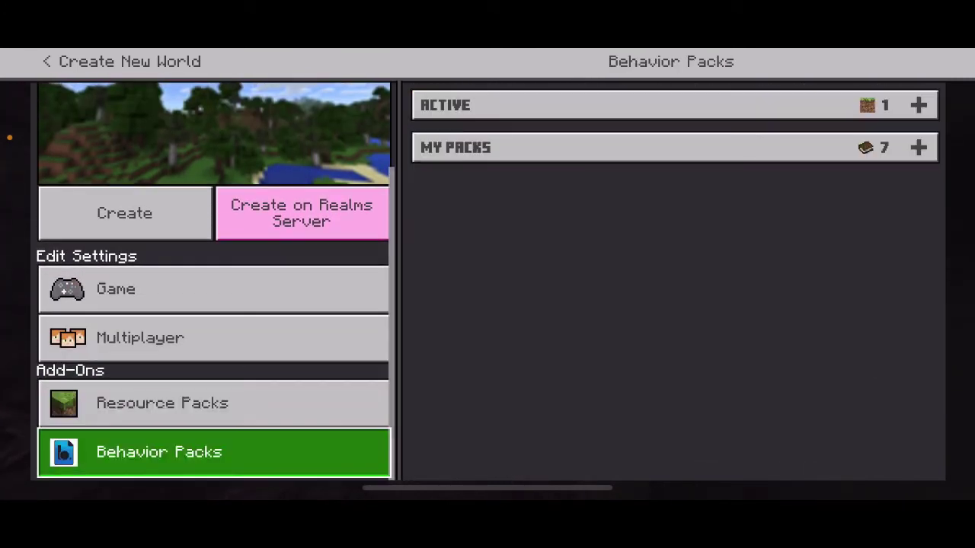
left_click(670, 147)
left_click(670, 207)
left_click(673, 267)
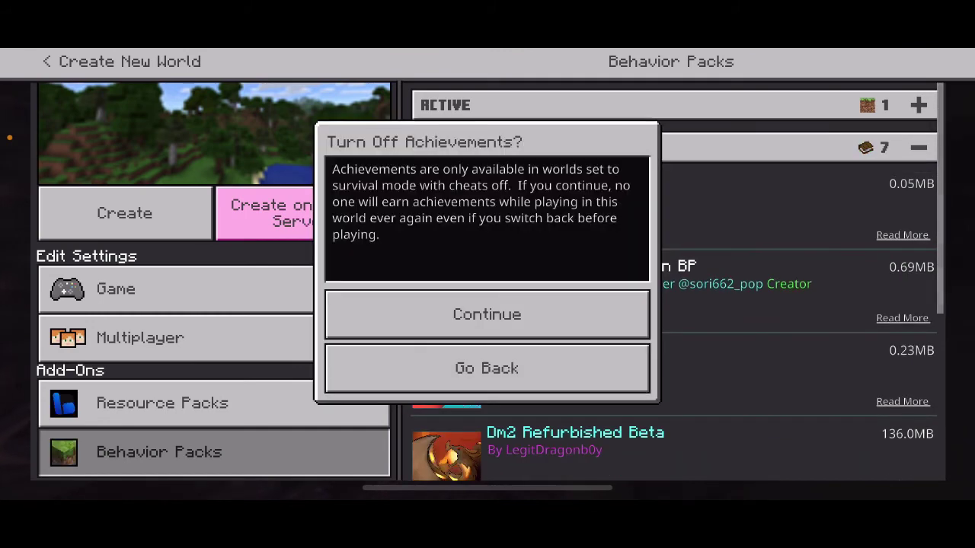
left_click(488, 313)
Step: Check the active resource packs, return to game settings, and create the world
left_click(213, 403)
left_click(670, 154)
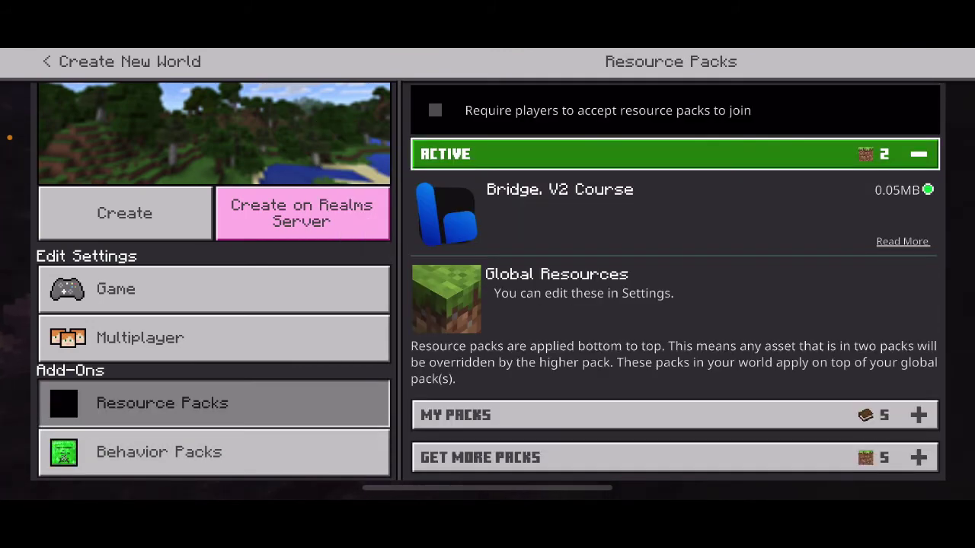
left_click(213, 337)
left_click(213, 288)
scroll(214, 304, "up", 2)
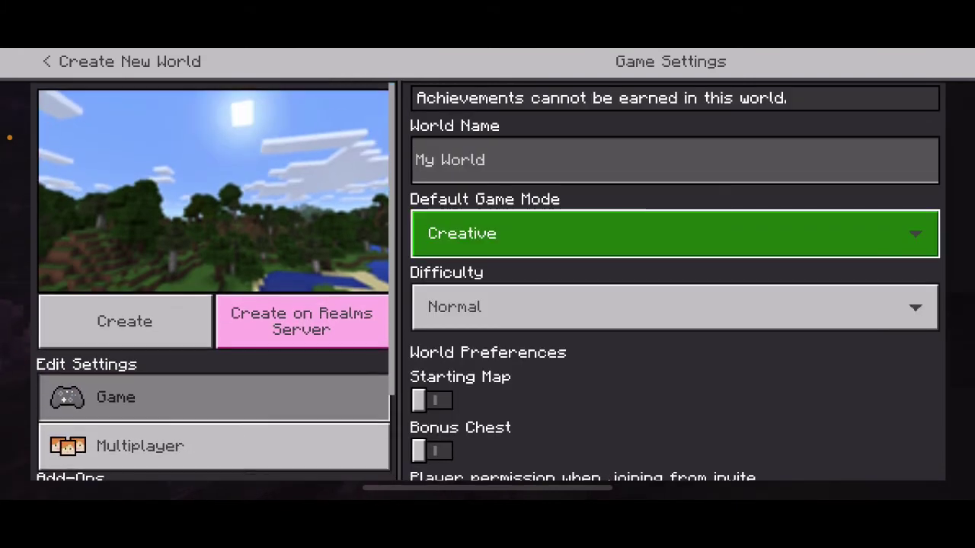
scroll(213, 445, "down", 3)
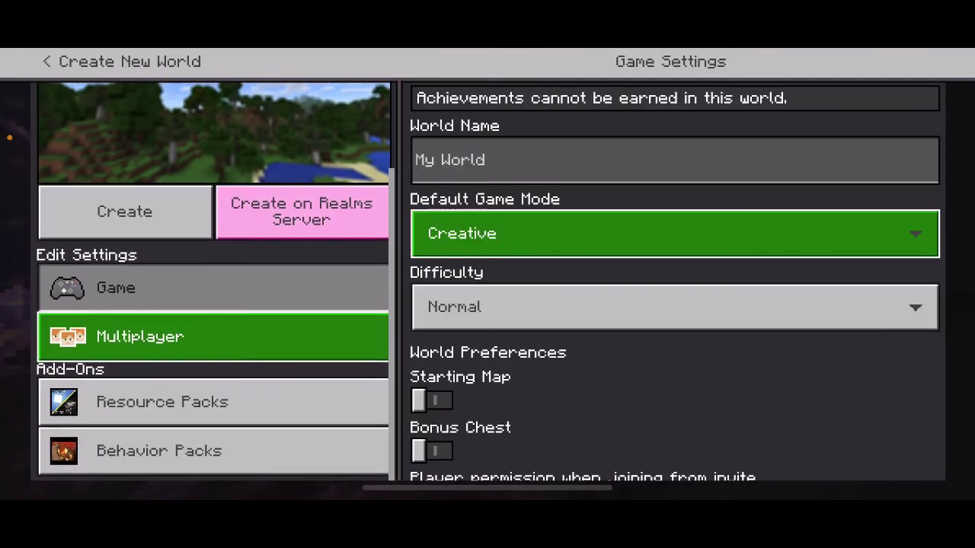
left_click(124, 211)
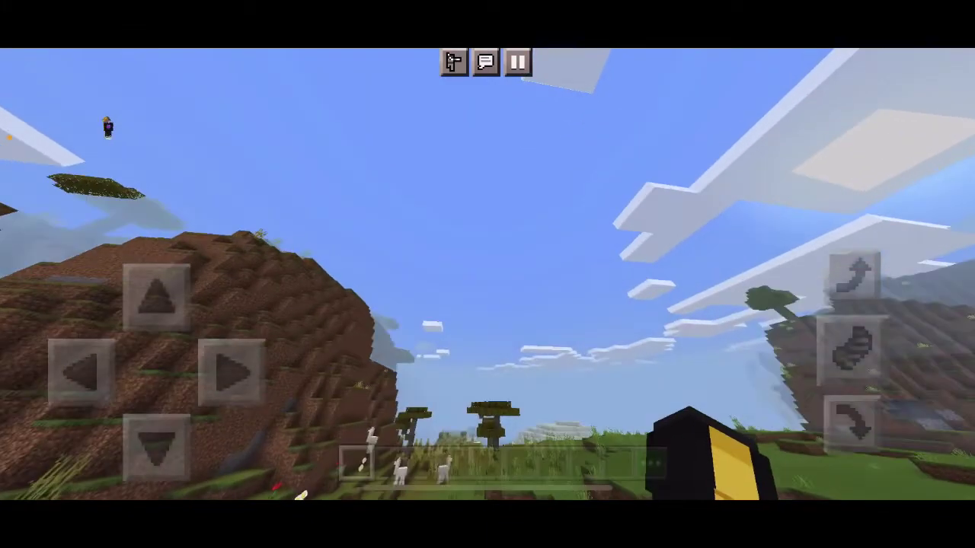
Step: In the creative inventory, browse the Items and Nature categories' Crops and Seeds groups
left_click(651, 463)
left_click(61, 181)
left_click(61, 236)
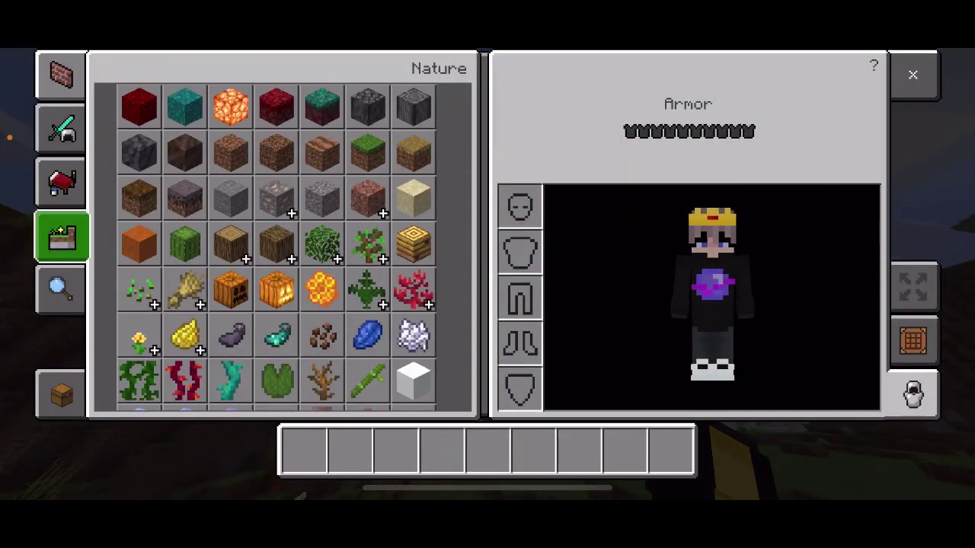
scroll(276, 247, "down", 10)
scroll(275, 248, "up", 10)
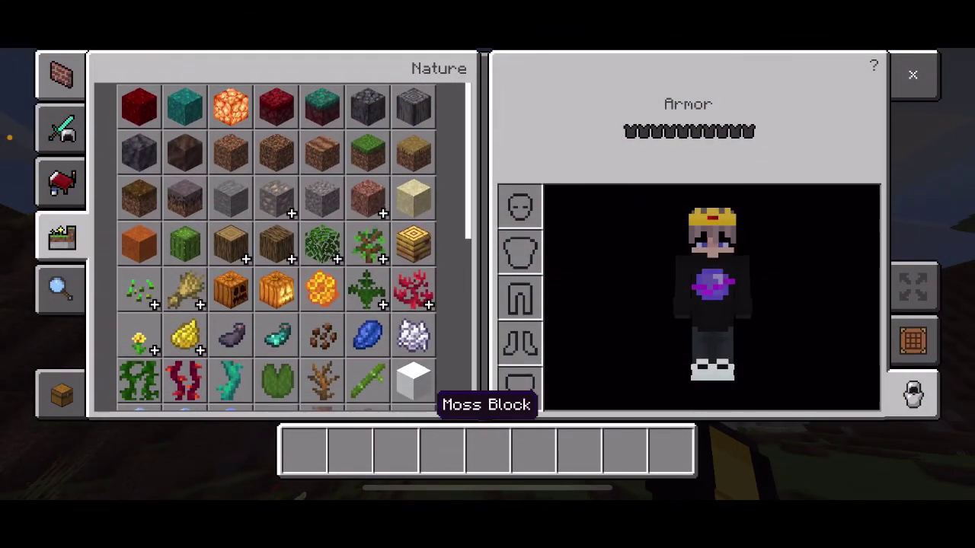
left_click(185, 315)
scroll(276, 248, "down", 3)
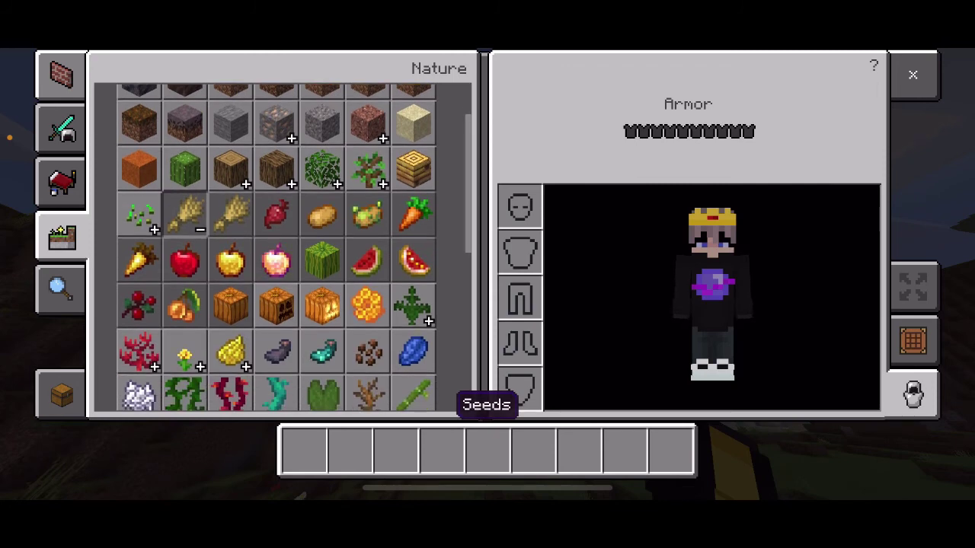
left_click(185, 214)
left_click(140, 214)
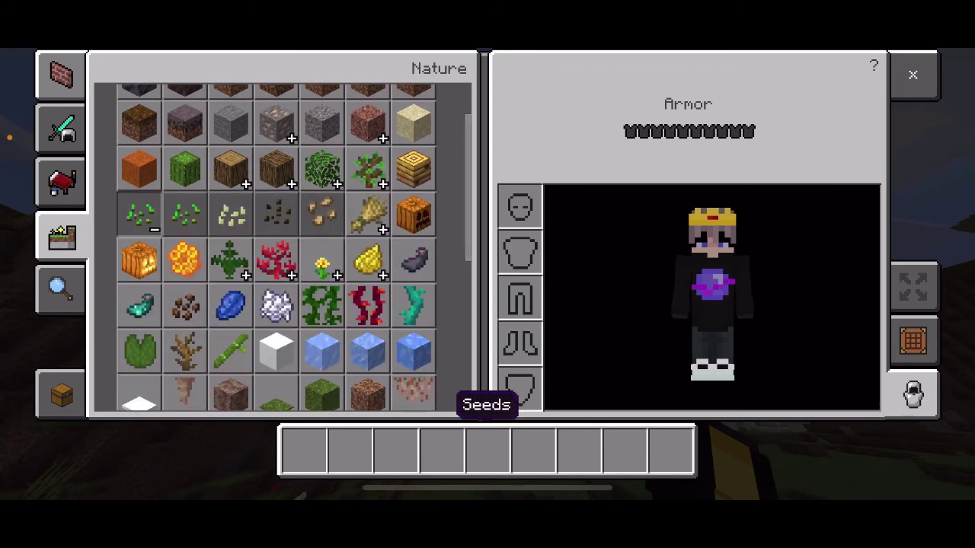
left_click(139, 214)
Step: Take a 64-stack of the custom red-purple apple into the hotbar and close the inventory
left_click(367, 168)
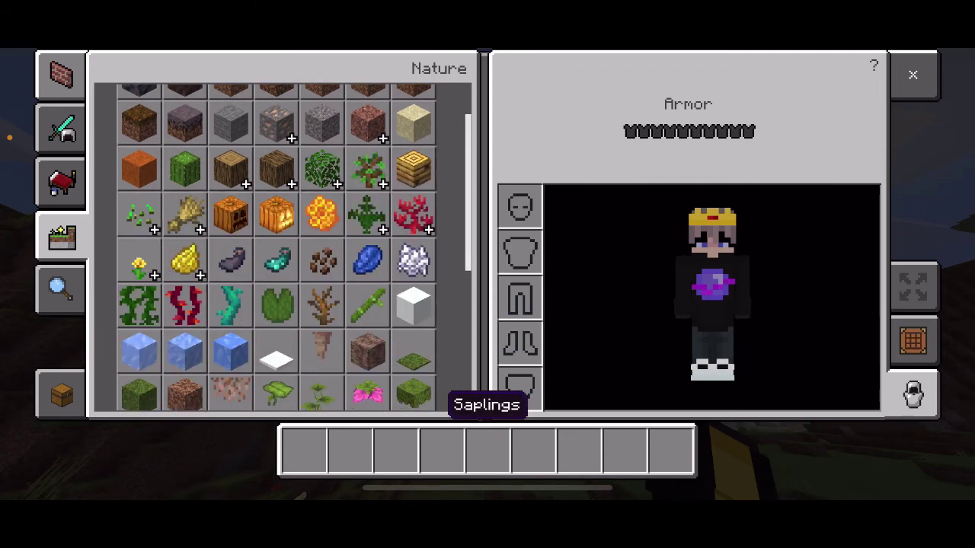
scroll(276, 247, "down", 10)
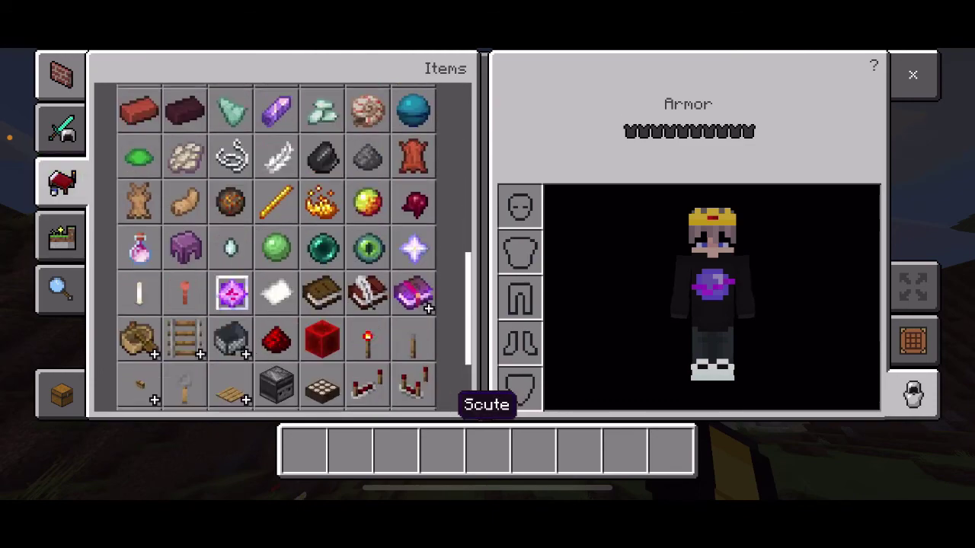
scroll(275, 247, "down", 3)
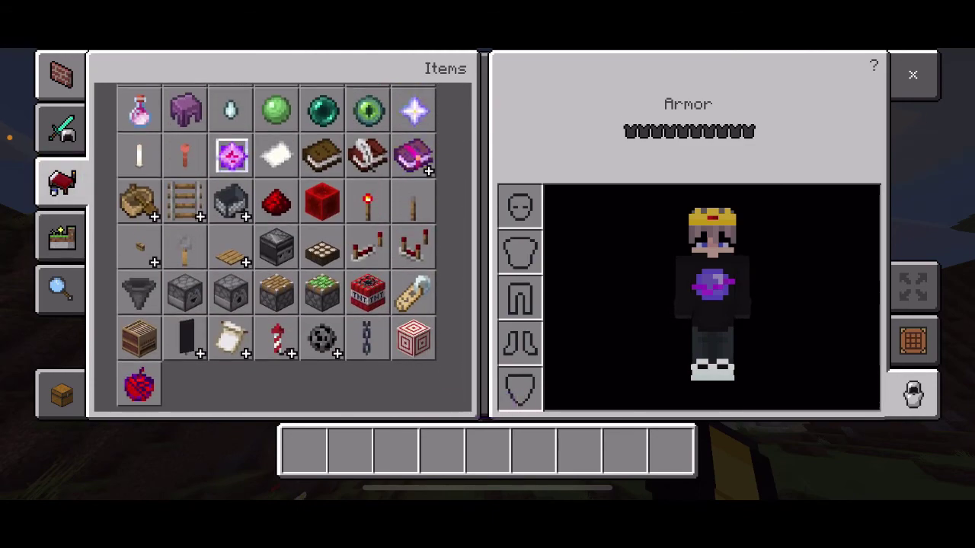
left_click(139, 385)
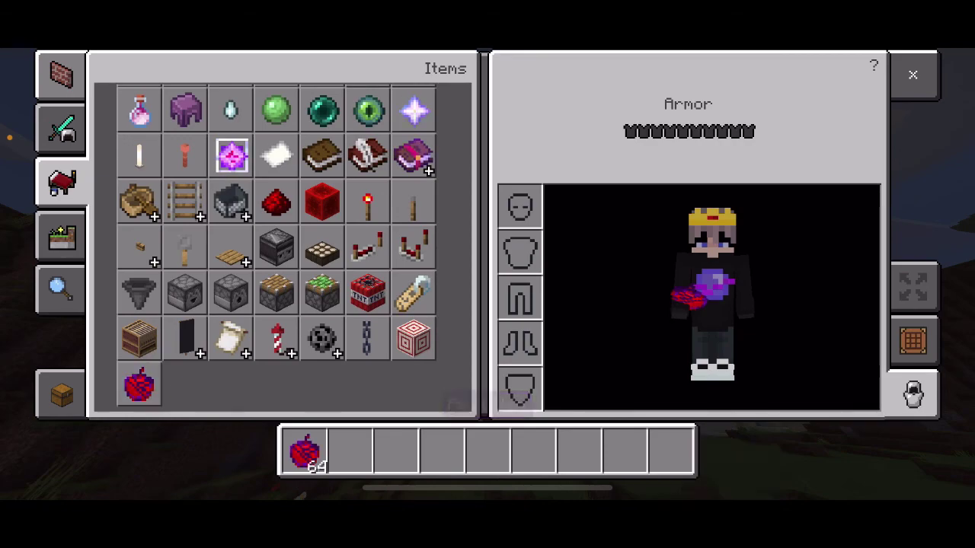
left_click(912, 74)
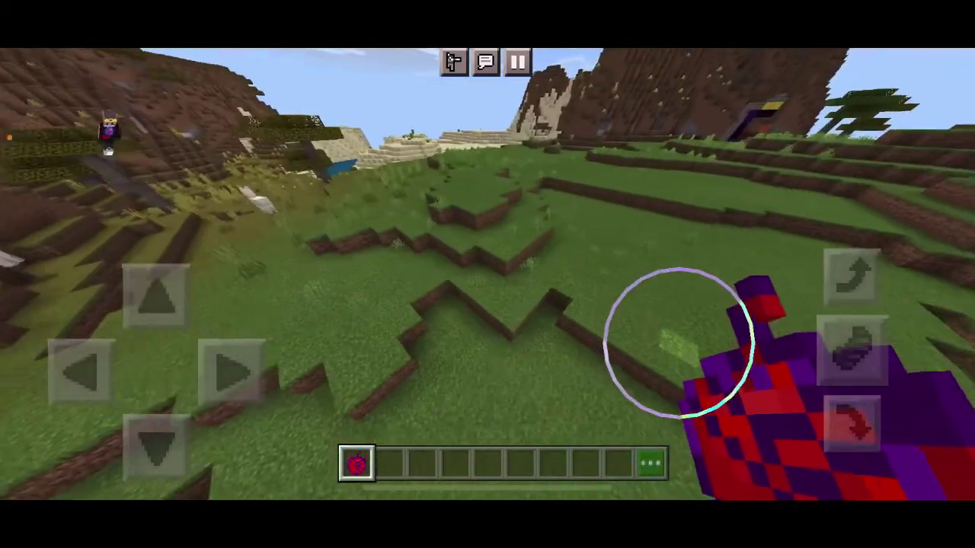
Step: Drop one custom apple, then eat another while turning toward the hills
key("q")
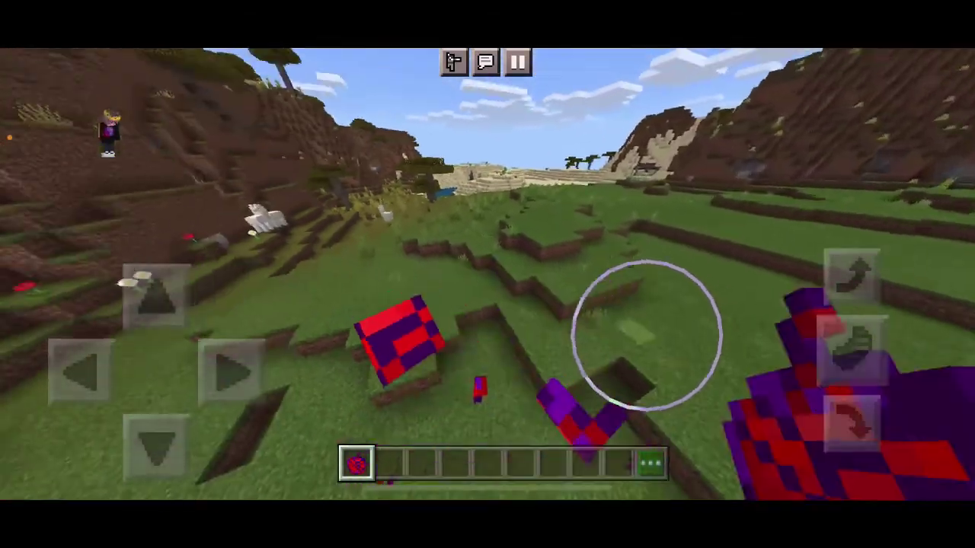
left_click_drag(645, 335, 614, 327)
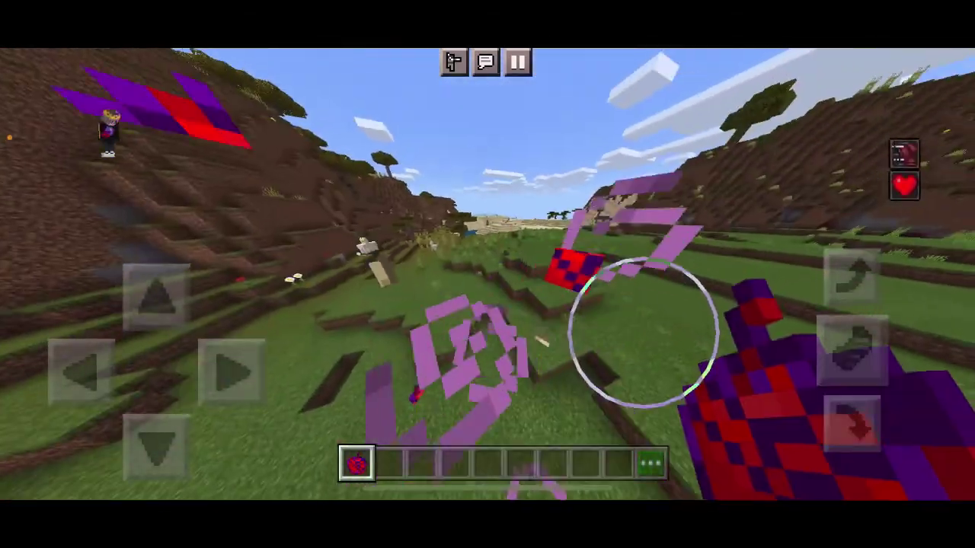
left_click(156, 297)
left_click(763, 358)
mouse_move(764, 358)
left_mouse_down()
mouse_move(584, 359)
mouse_move(722, 342)
mouse_move(718, 365)
mouse_move(642, 370)
mouse_move(746, 374)
left_mouse_up()
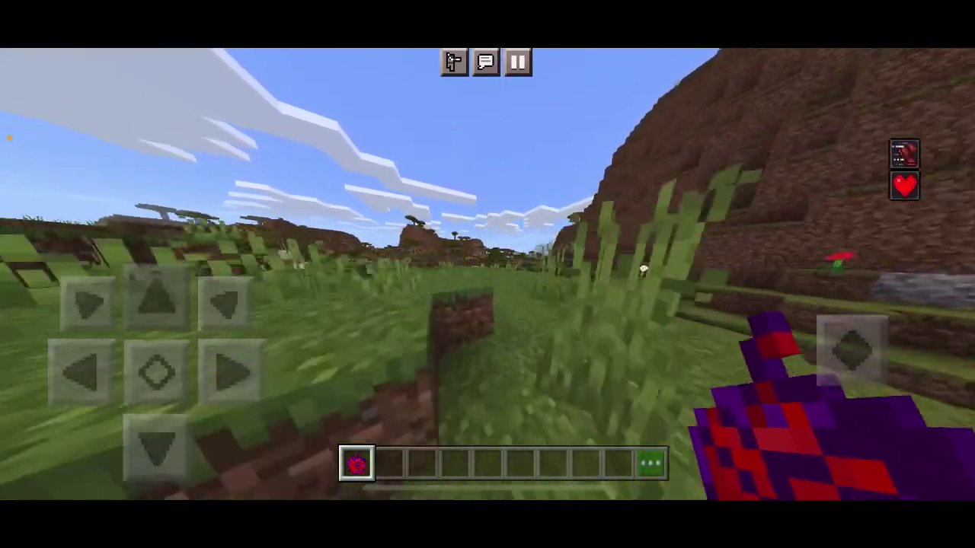
Step: Check the active status effects for Speed III and Regeneration VI
mouse_move(747, 380)
left_mouse_down()
mouse_move(670, 384)
mouse_move(685, 393)
left_mouse_up()
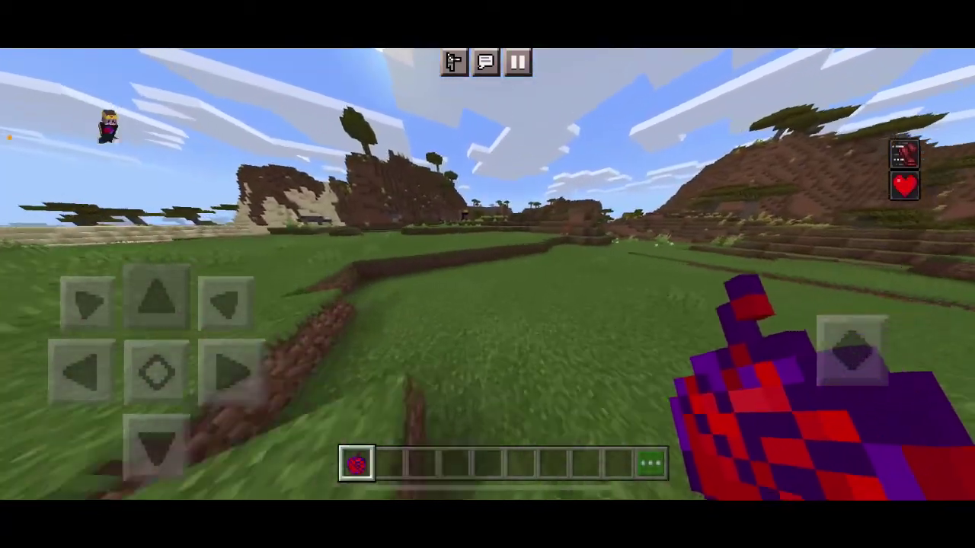
left_click(904, 169)
left_click(99, 74)
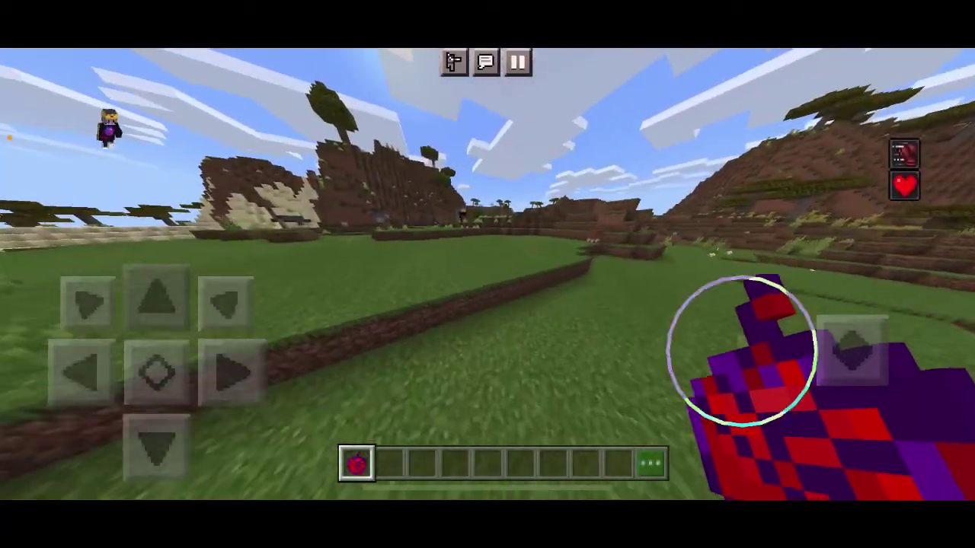
Step: Turn to the hillside and look inside the ruined portal chest, then close it
mouse_move(743, 350)
left_mouse_down()
mouse_move(769, 358)
mouse_move(701, 371)
mouse_move(739, 348)
mouse_move(670, 377)
left_mouse_up()
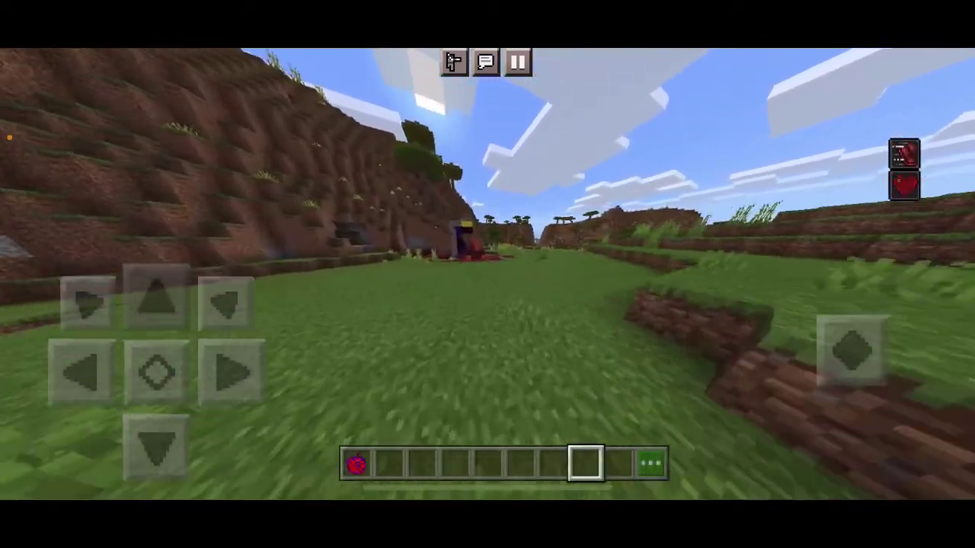
mouse_move(731, 380)
left_mouse_down()
mouse_move(703, 391)
mouse_move(766, 365)
mouse_move(686, 392)
mouse_move(561, 387)
left_mouse_up()
left_click(583, 266)
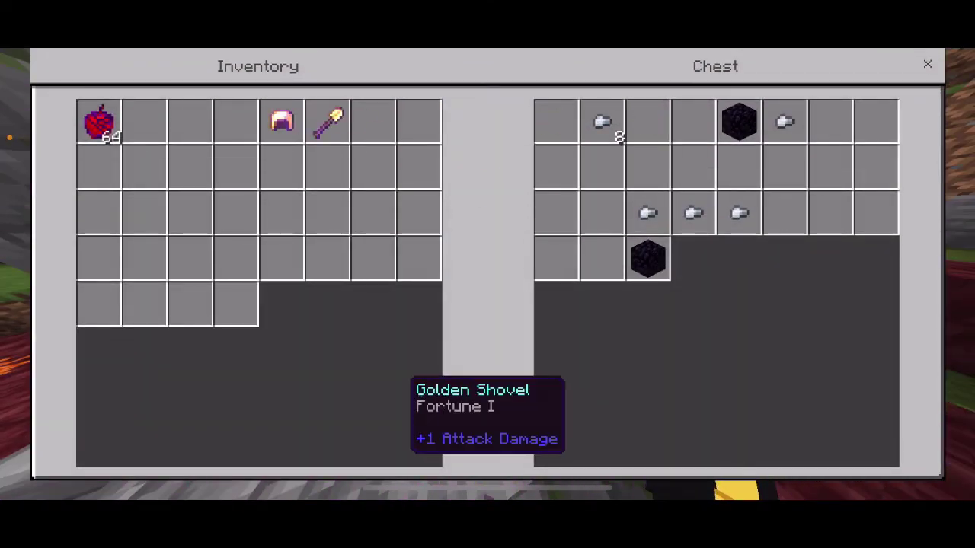
left_click(927, 64)
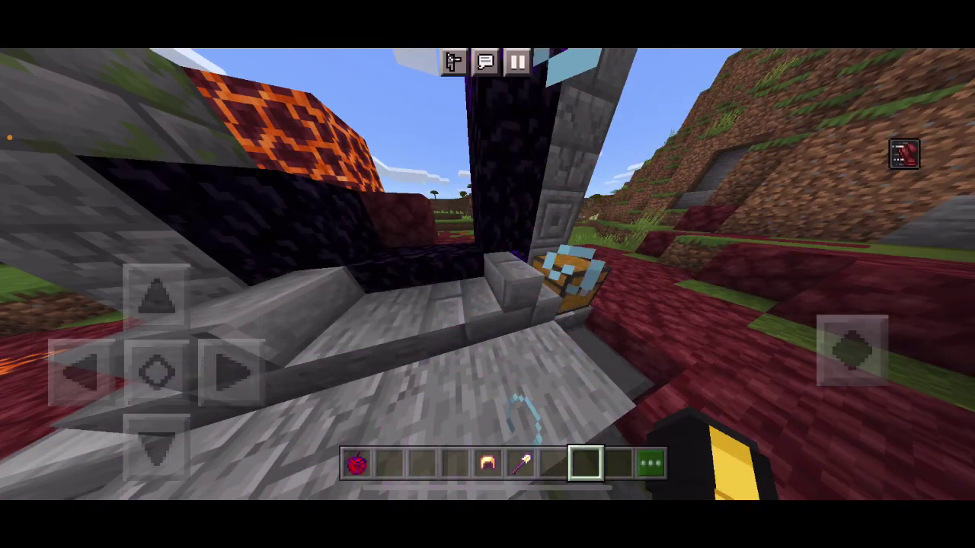